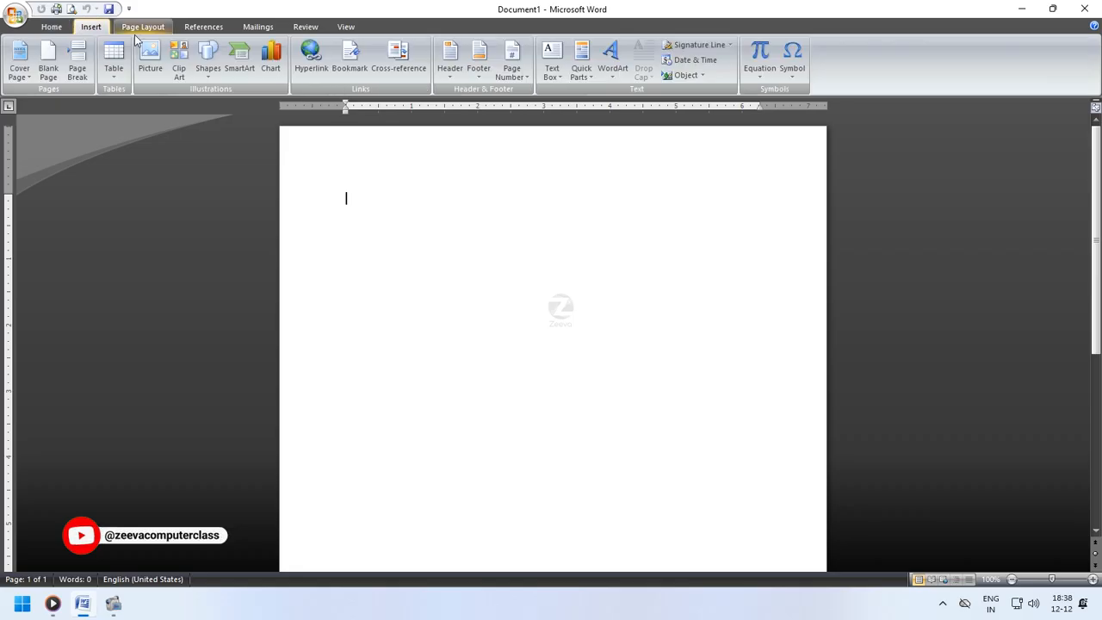
Fill the blank document with sample paragraphs using the =rand() function.
click(51, 26)
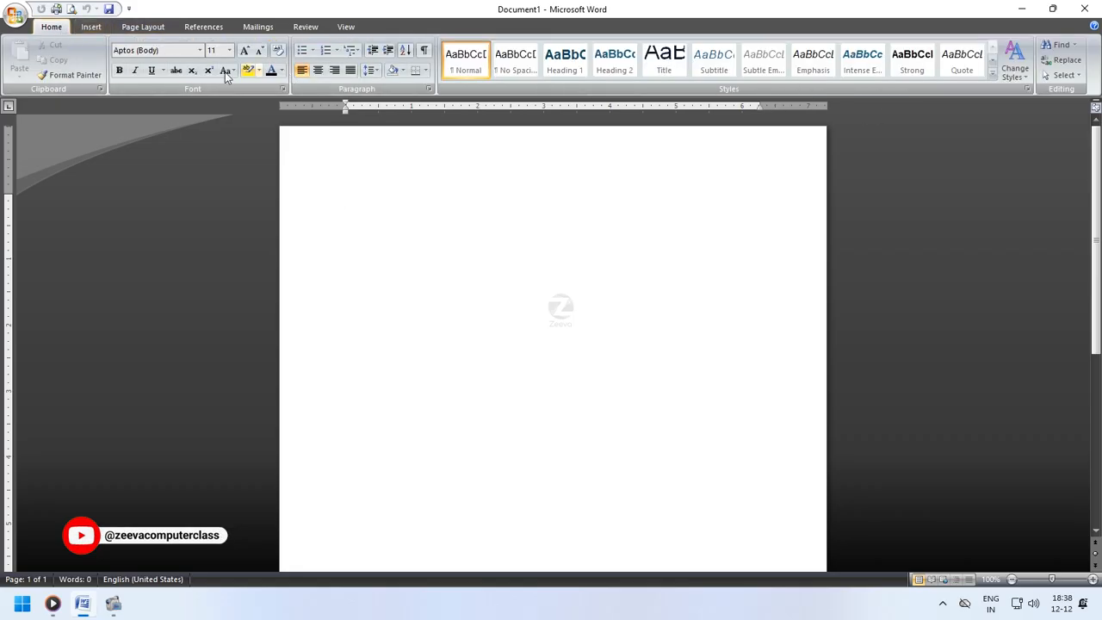
click(134, 31)
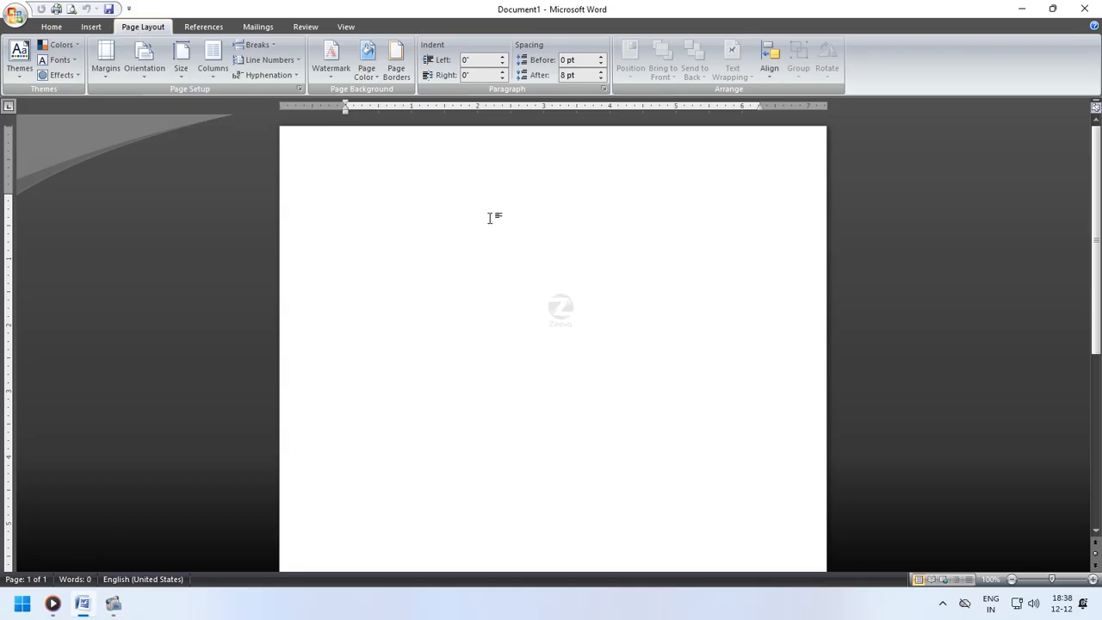
text(=rand())
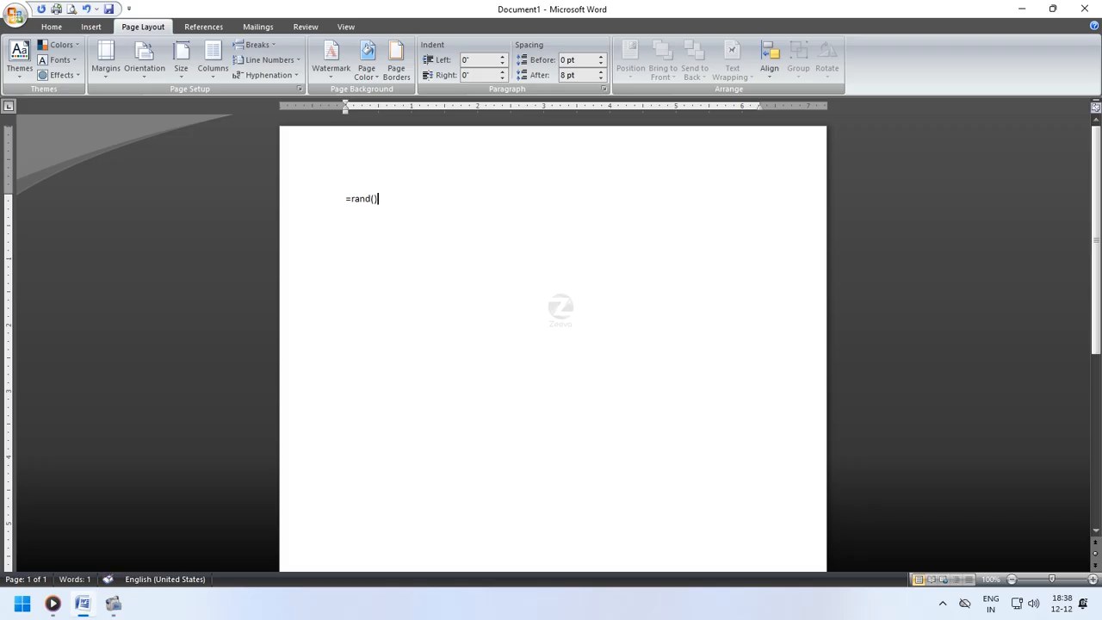
key(Return)
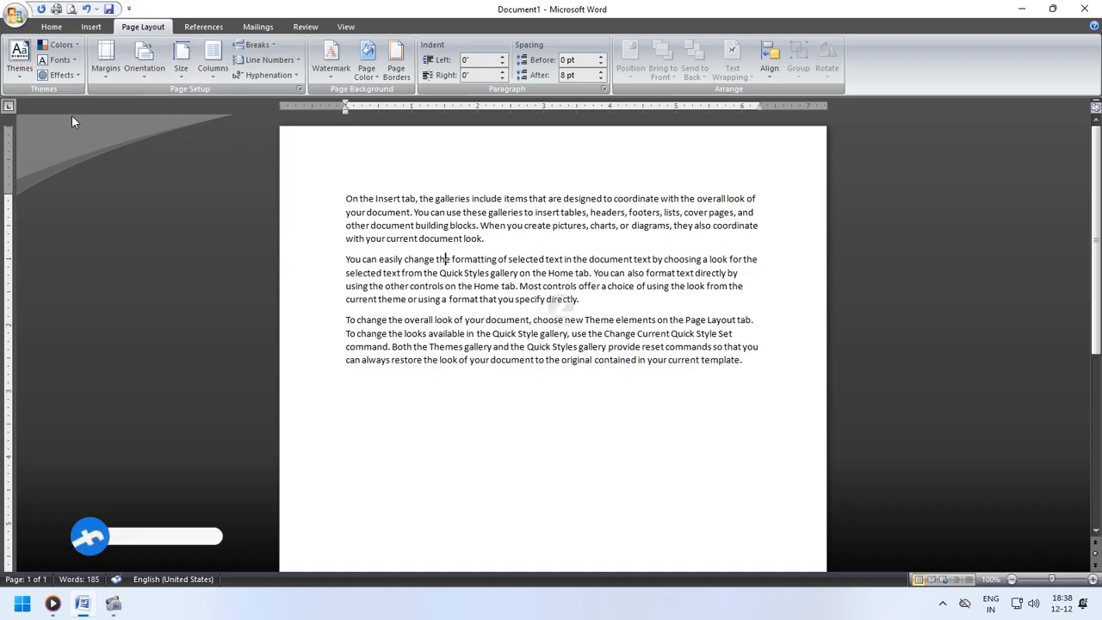
Apply the Module theme to the document and set its theme fonts to Apex.
click(19, 60)
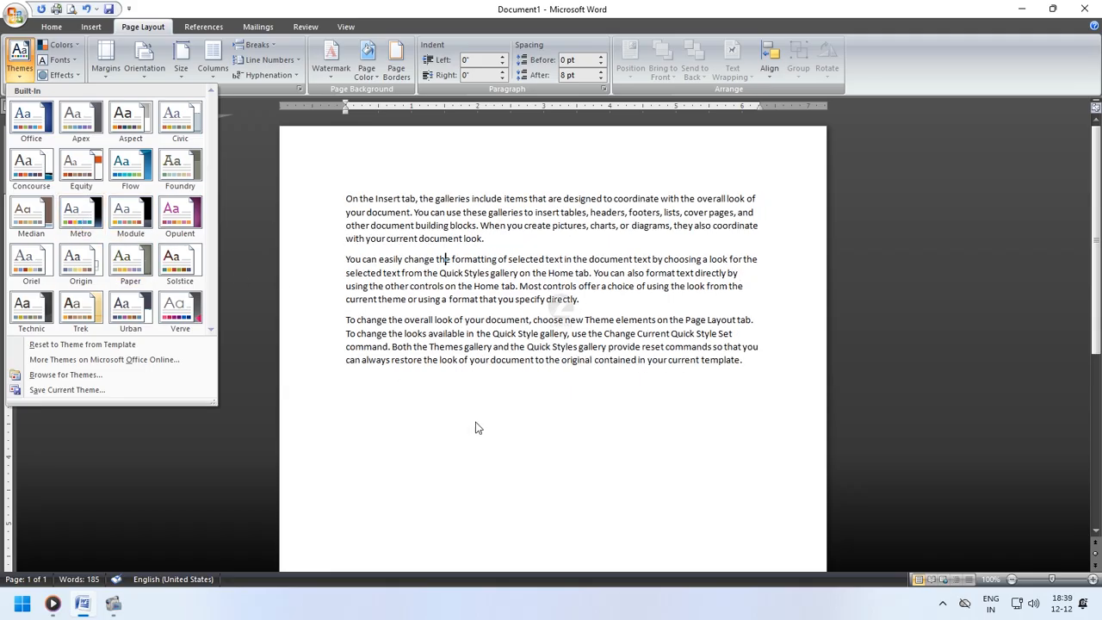
click(137, 219)
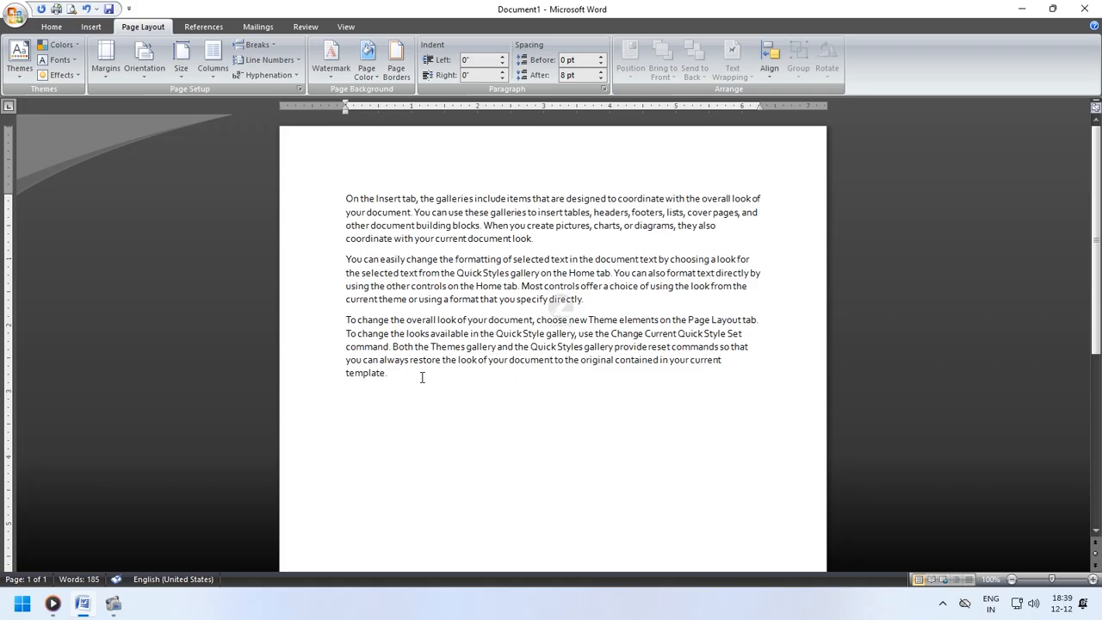
click(60, 45)
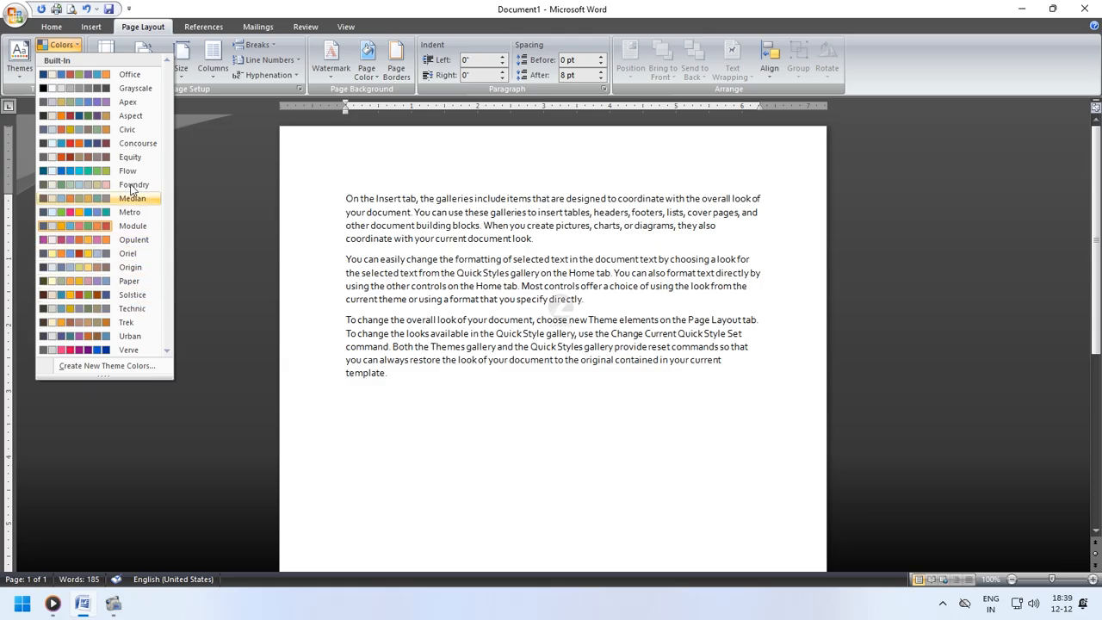
click(60, 45)
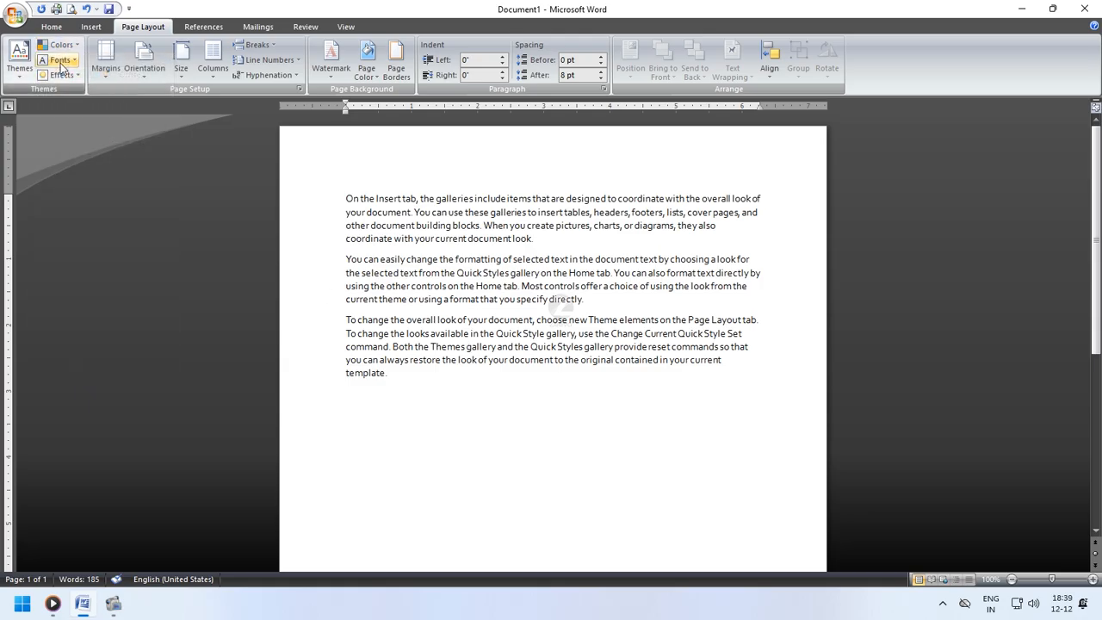
click(60, 62)
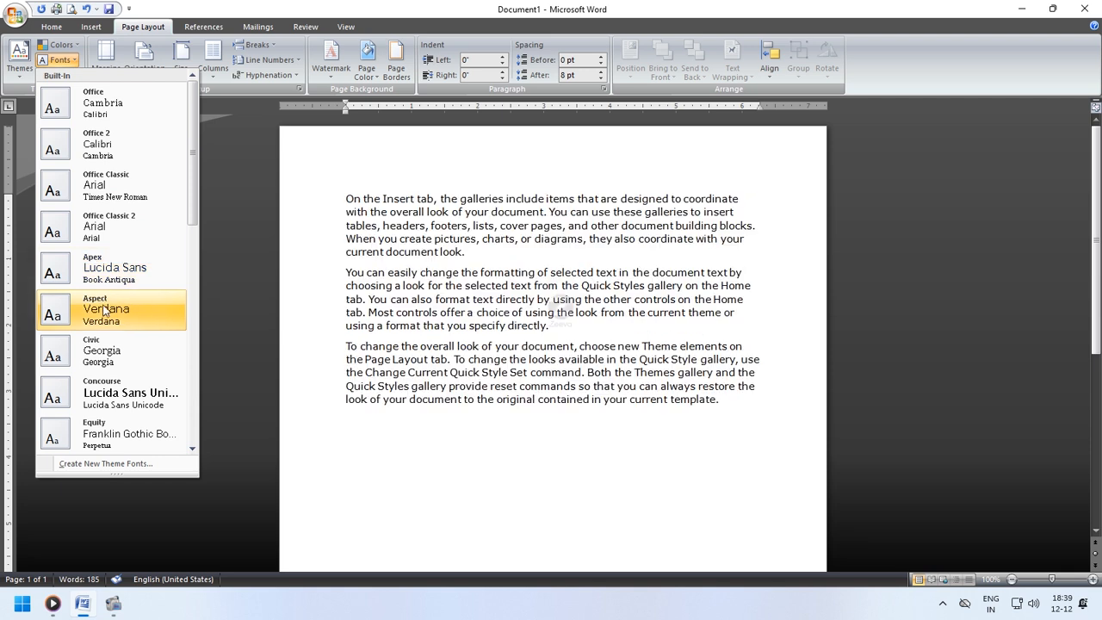
click(122, 256)
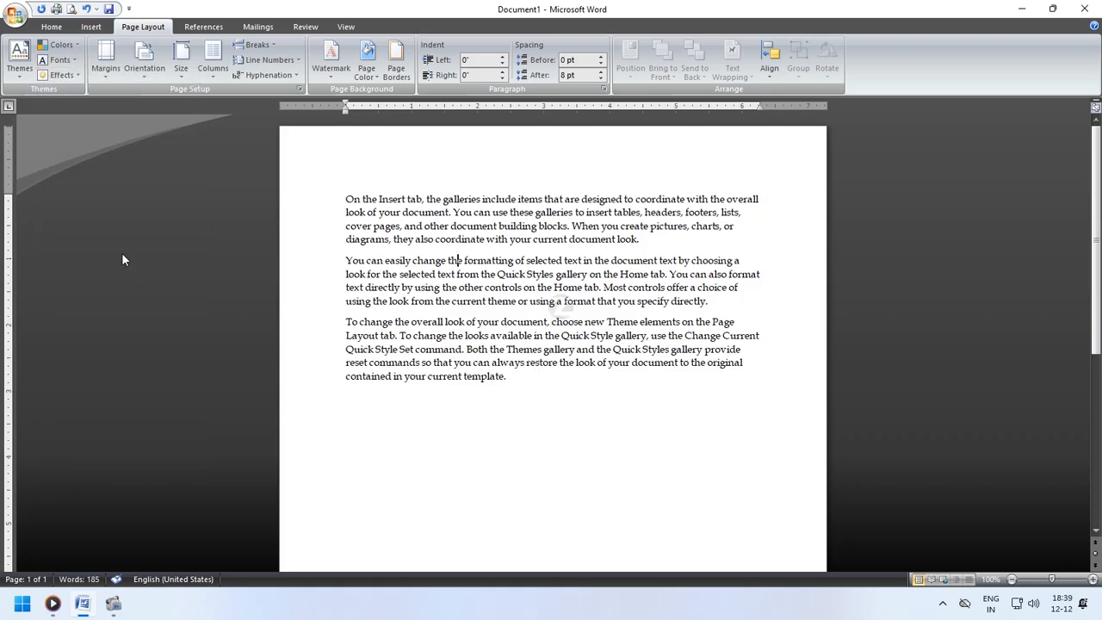
click(73, 75)
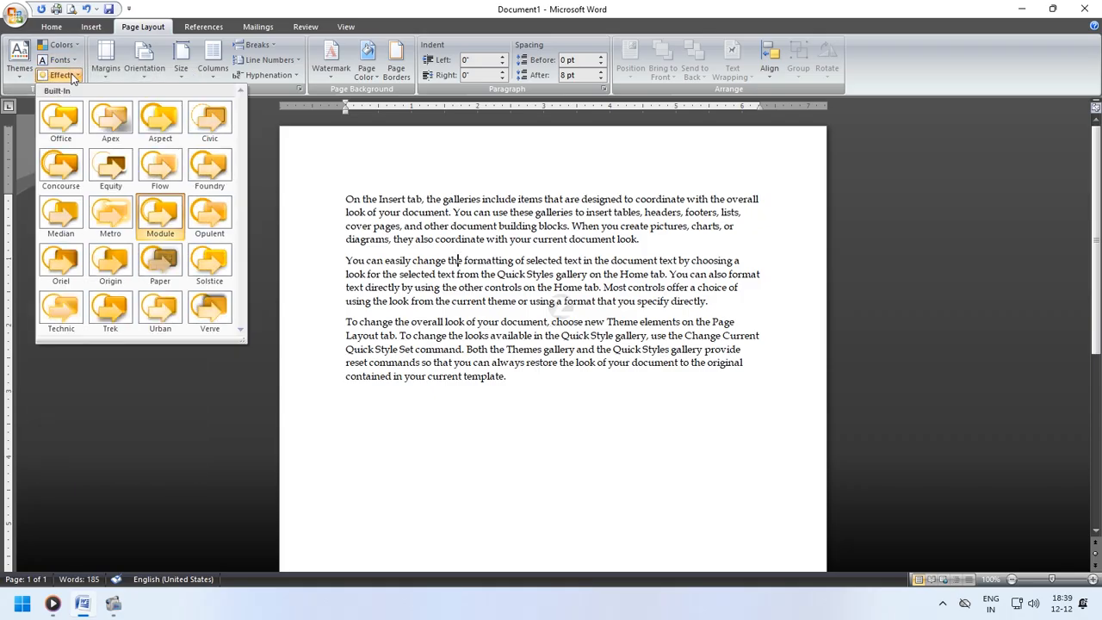
click(331, 376)
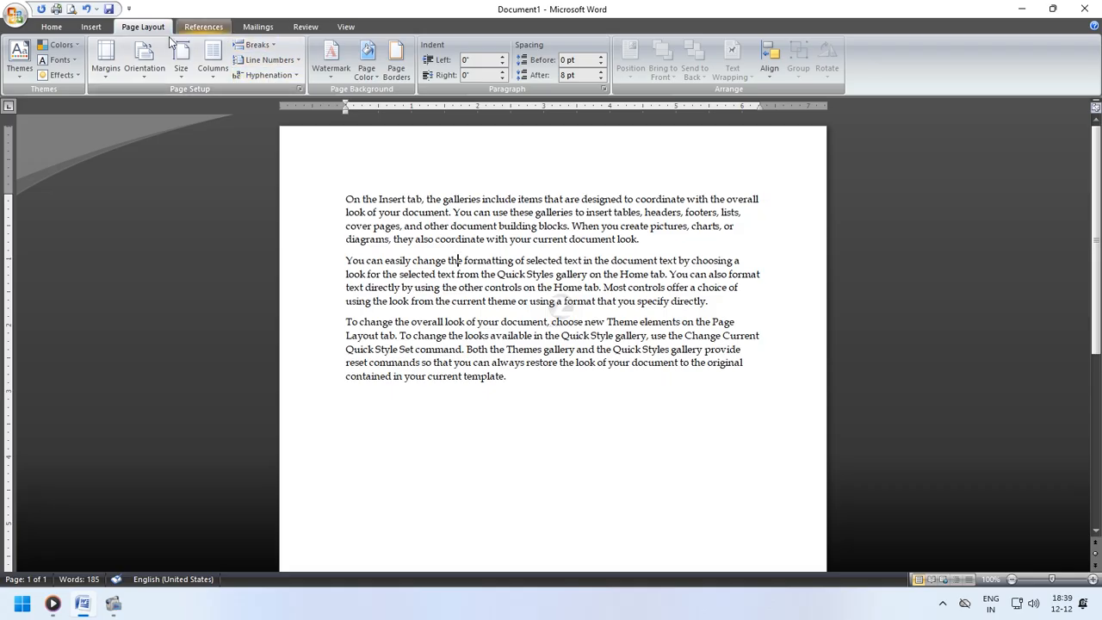
click(102, 76)
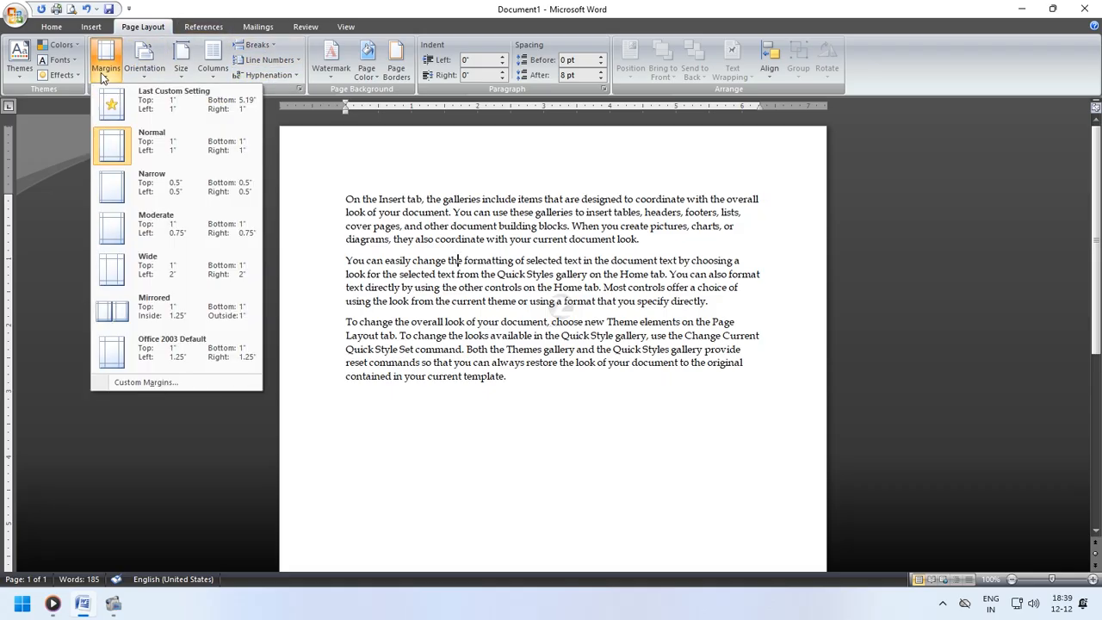
click(454, 169)
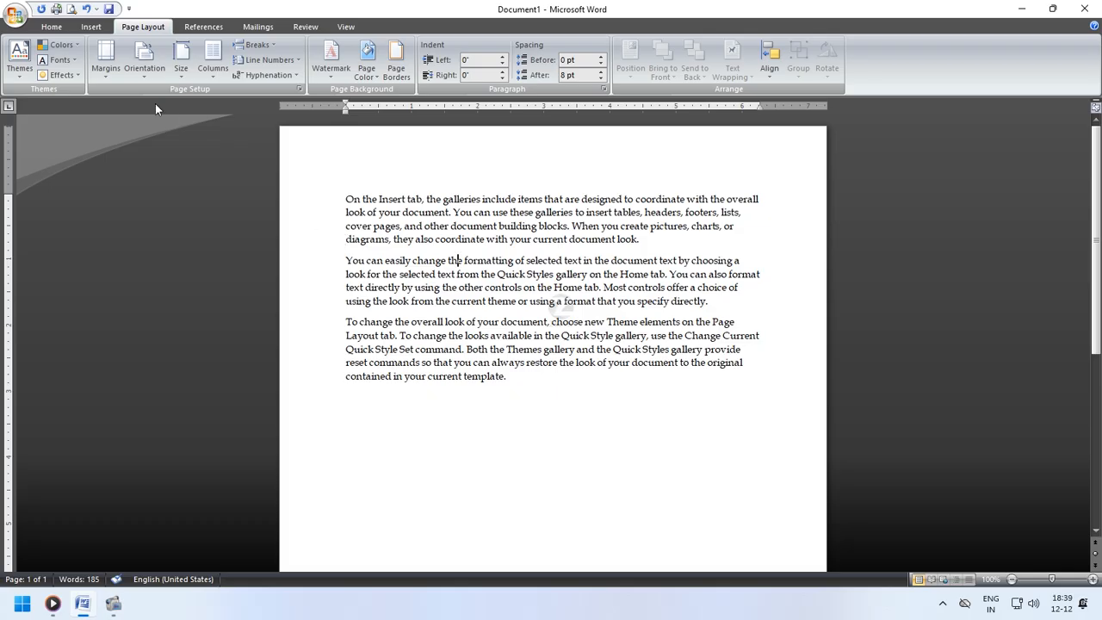
Apply the Normal page margins, try the Narrow preset, and undo that last margin change.
click(110, 72)
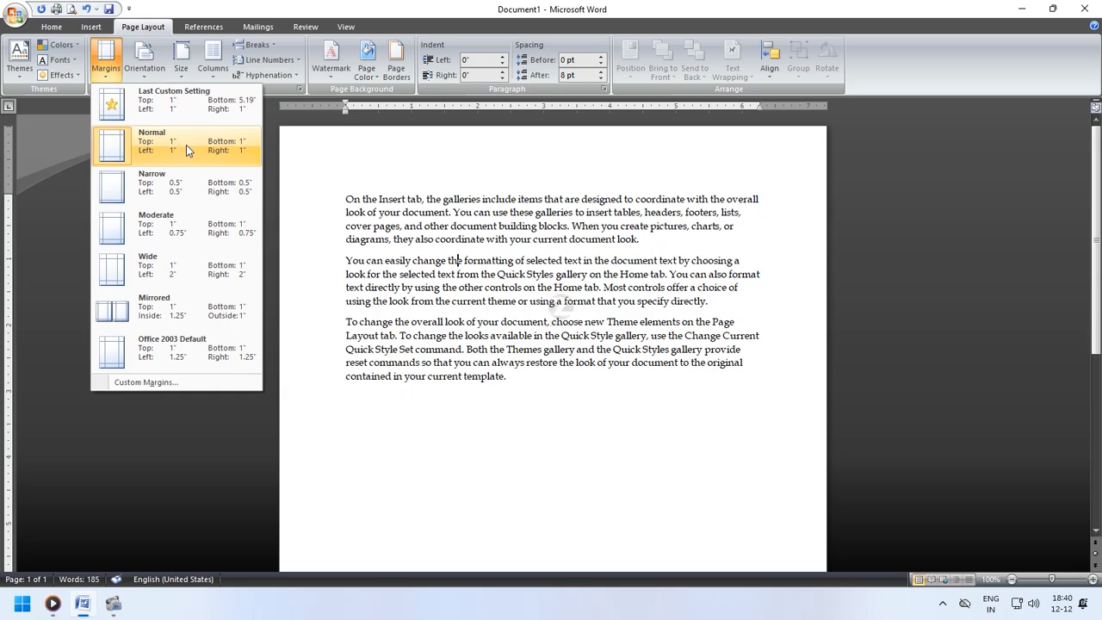
click(216, 159)
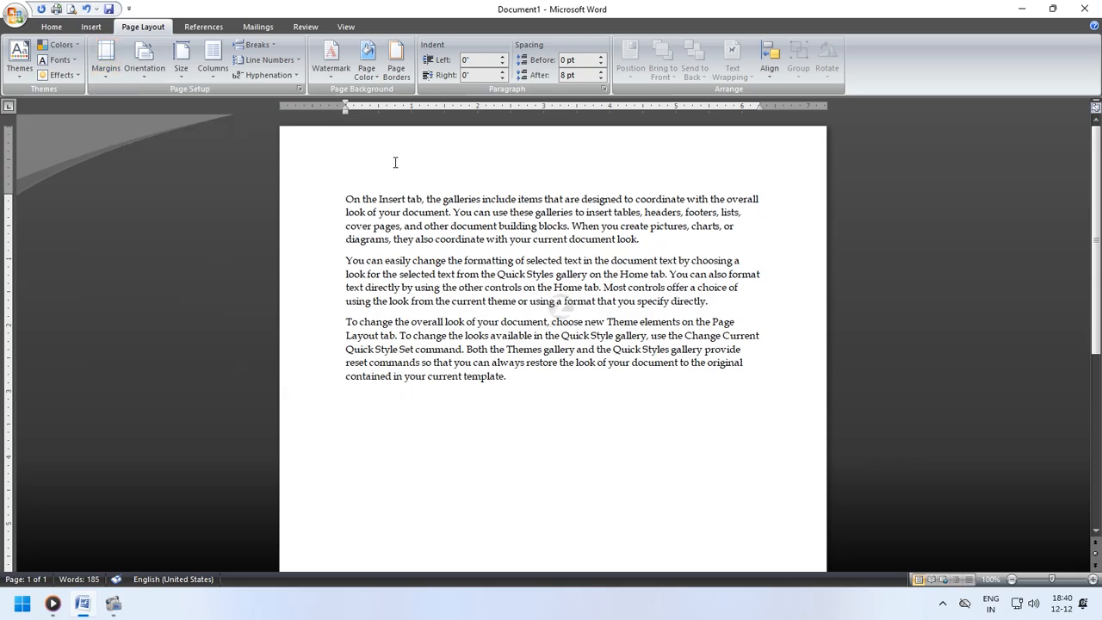
click(118, 76)
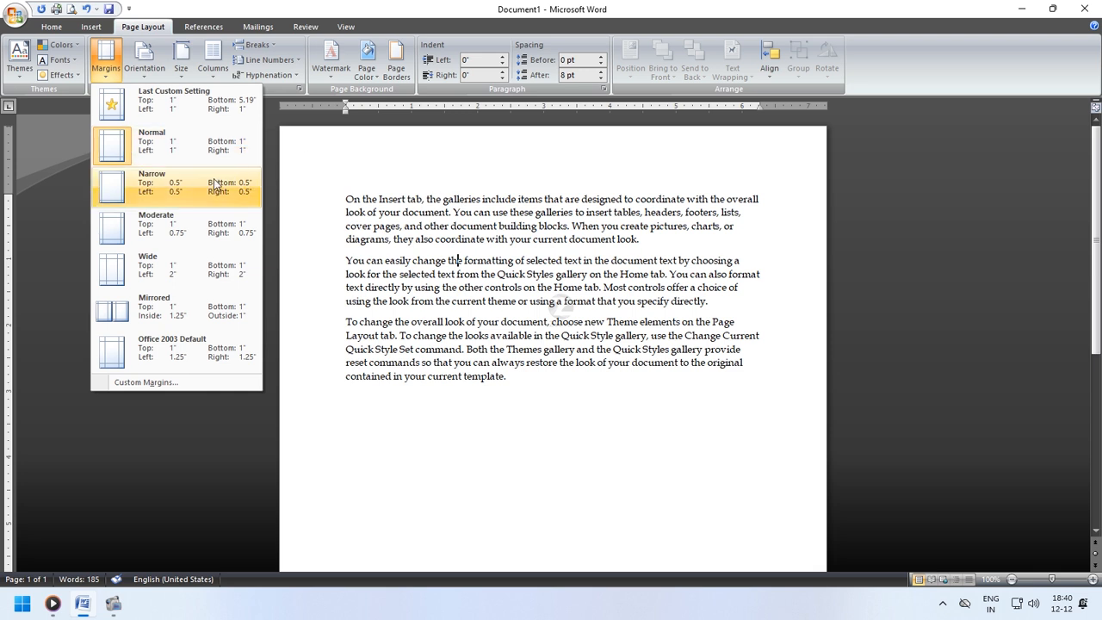
click(185, 188)
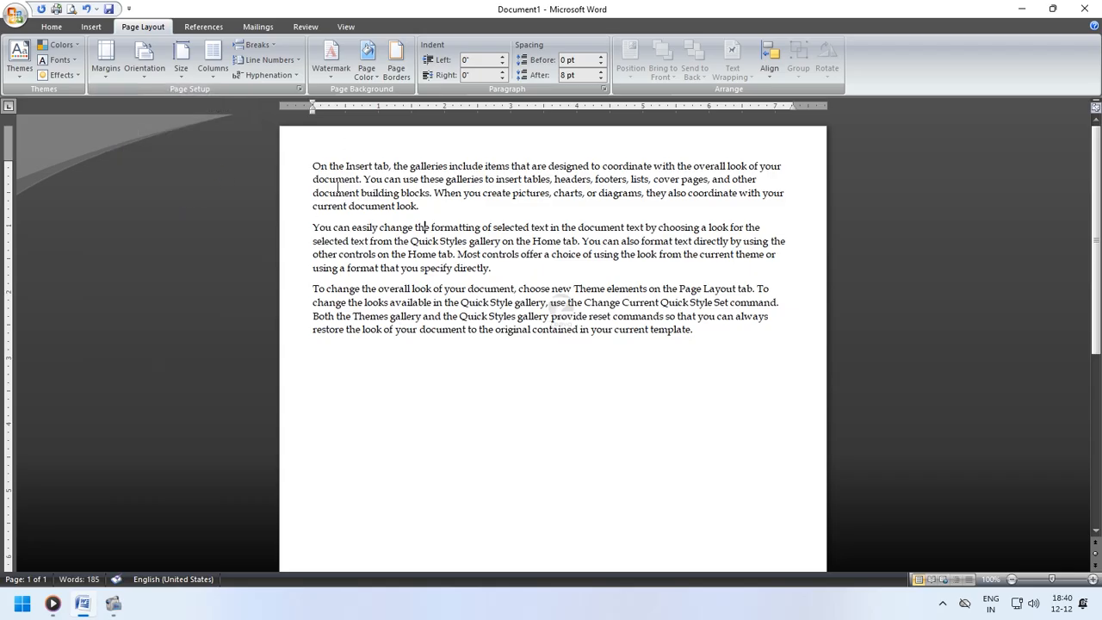
key(ctrl+z)
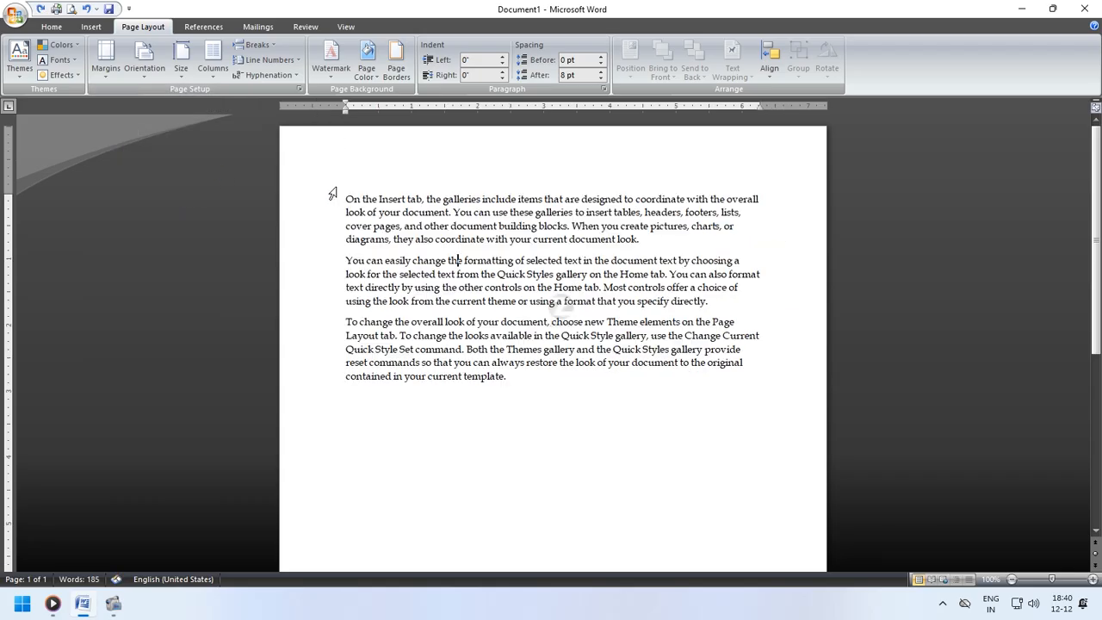
Try the Narrow and Wide page margins on the document and return it to the Normal preset.
click(107, 70)
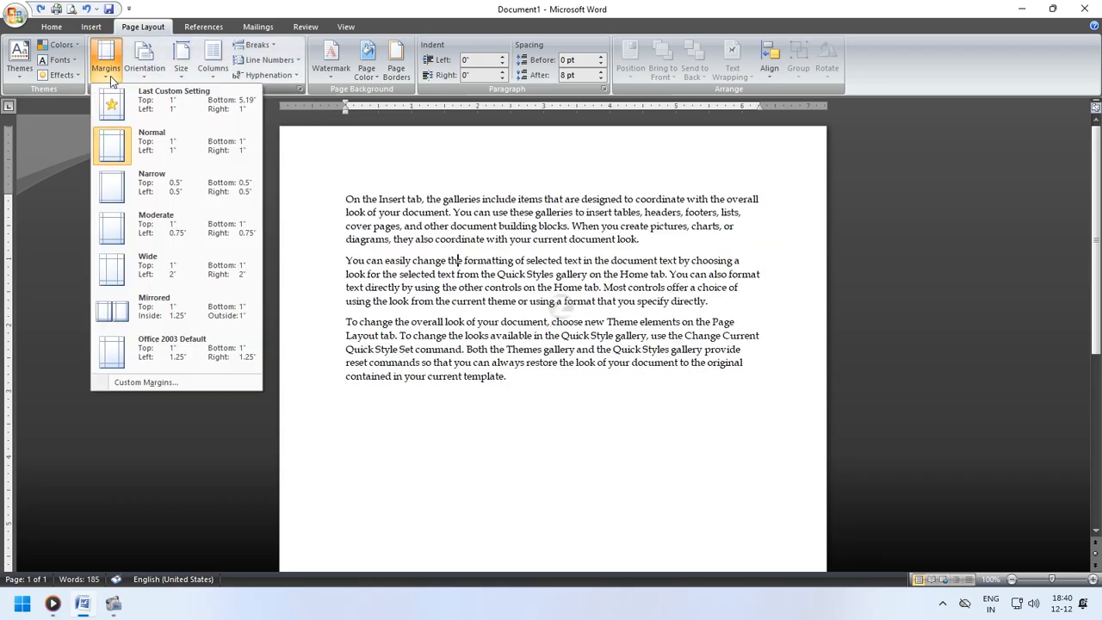
click(151, 184)
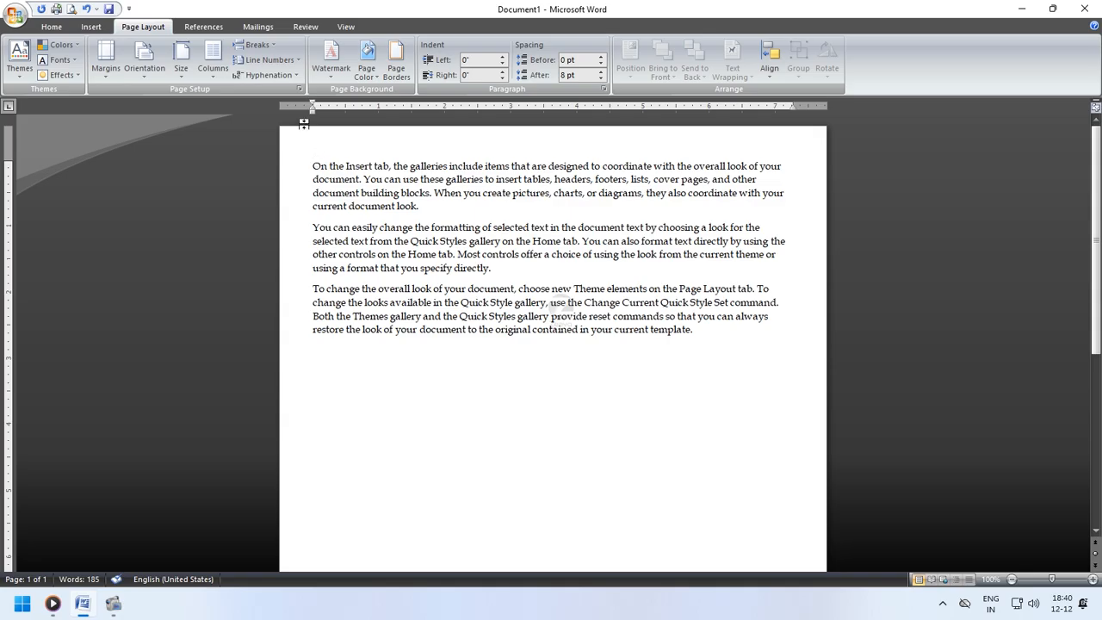
click(108, 69)
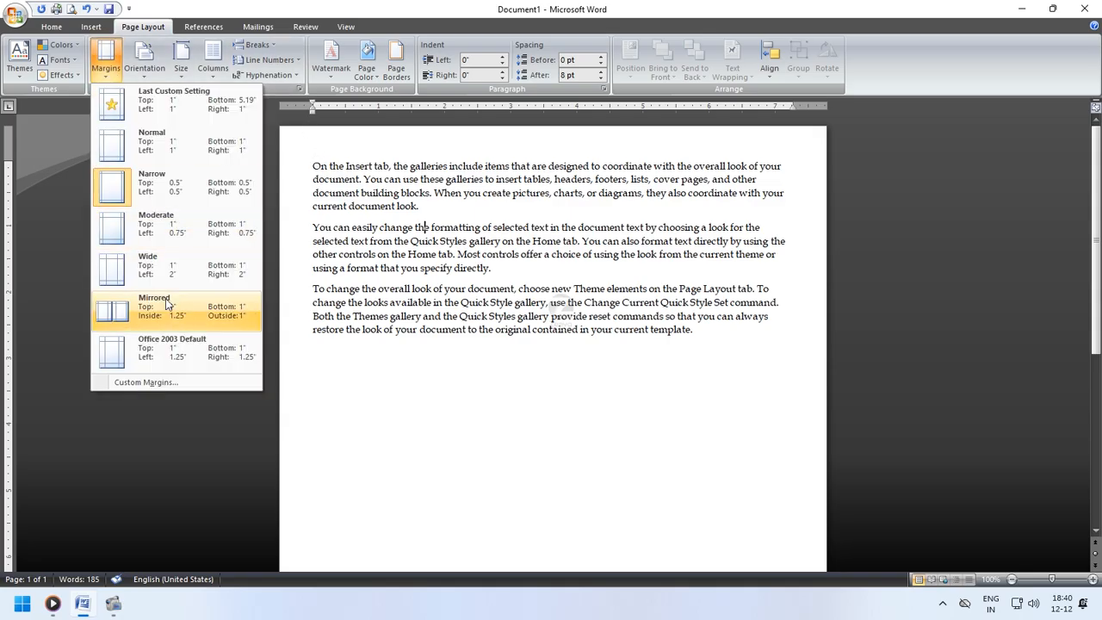
click(153, 270)
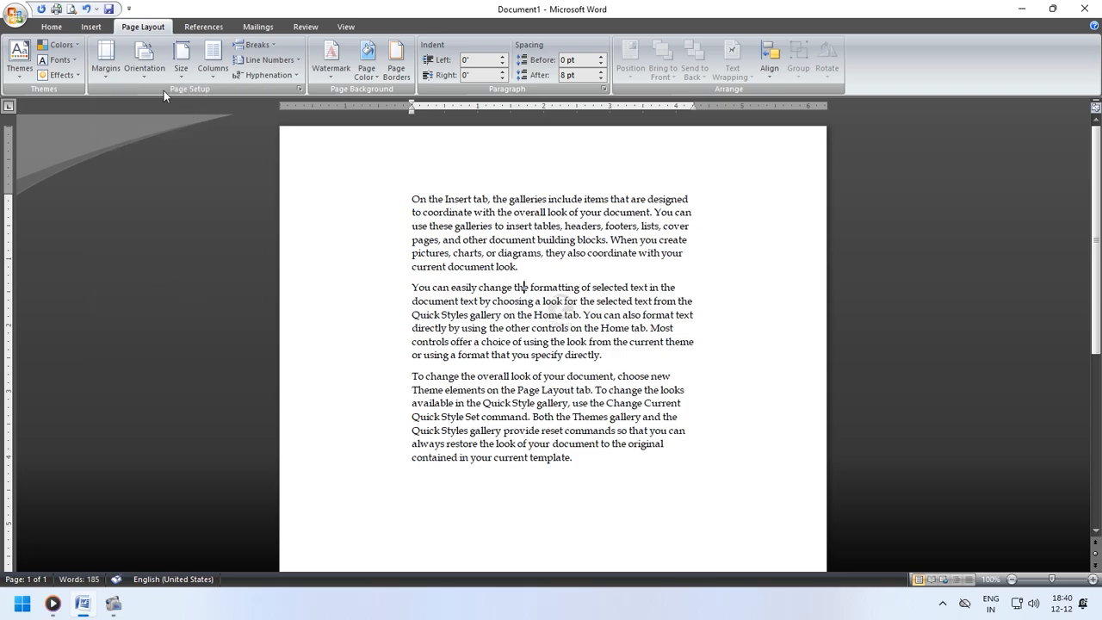
click(105, 62)
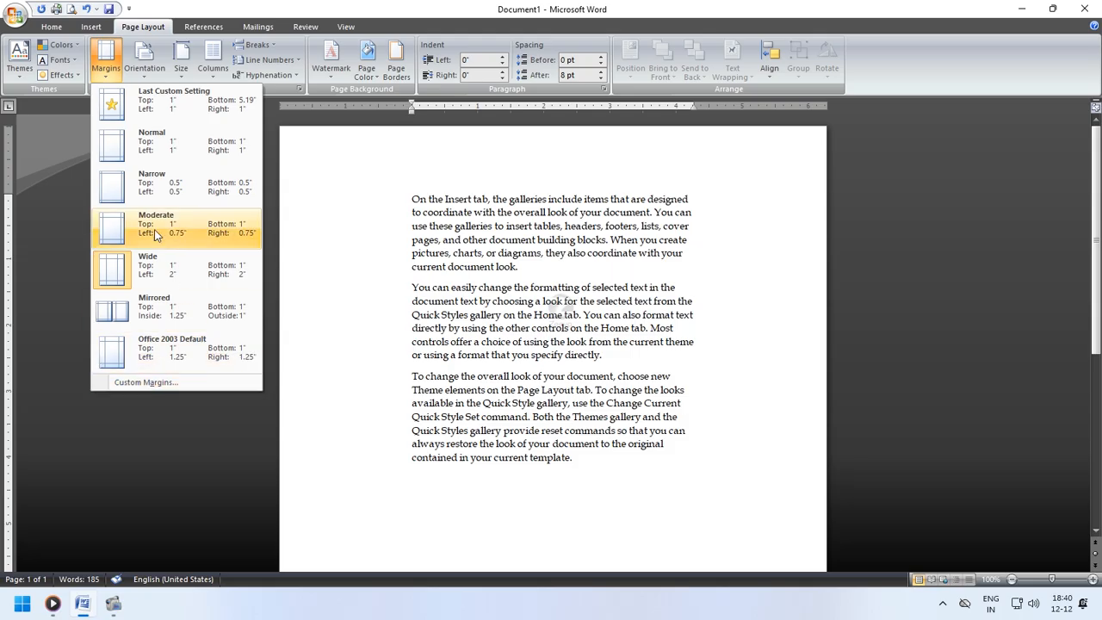
click(151, 142)
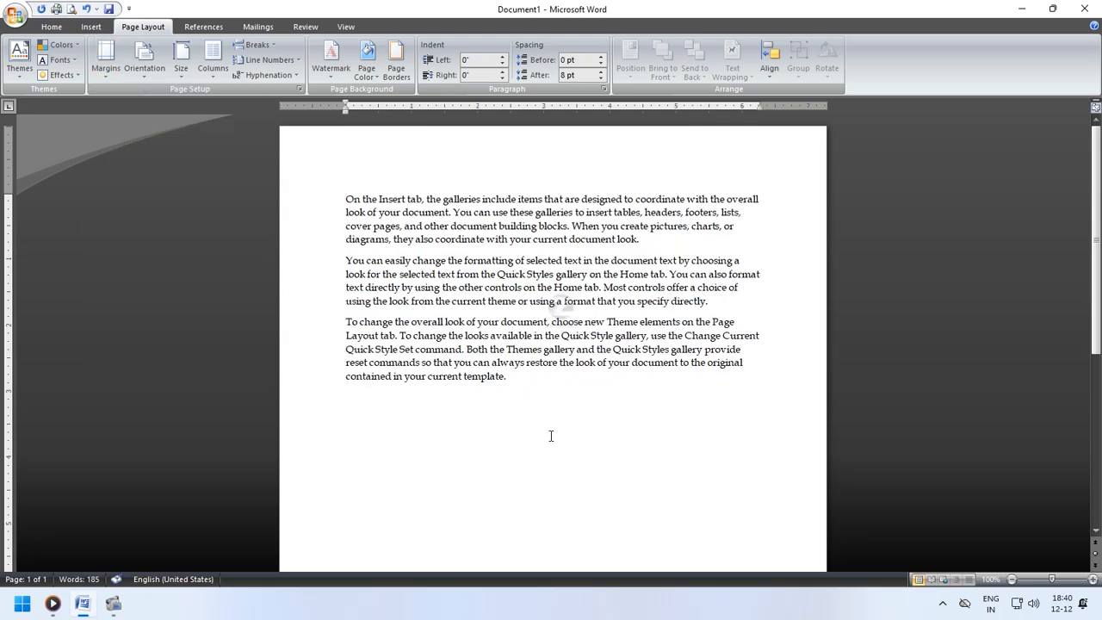
Switch the page orientation to Landscape and return it to Portrait.
click(145, 69)
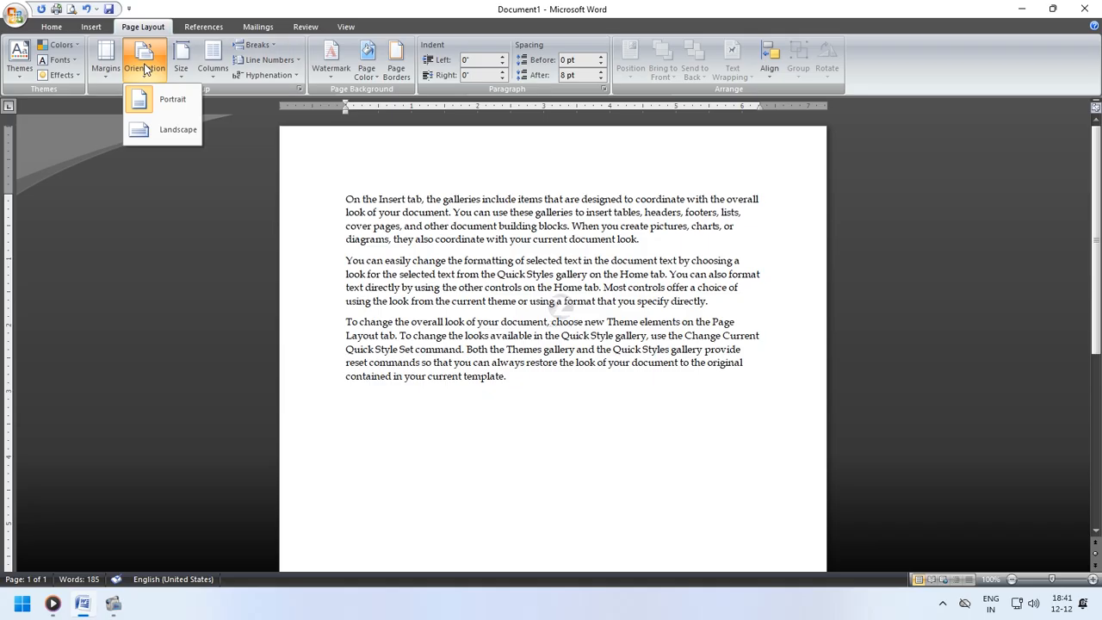
click(172, 130)
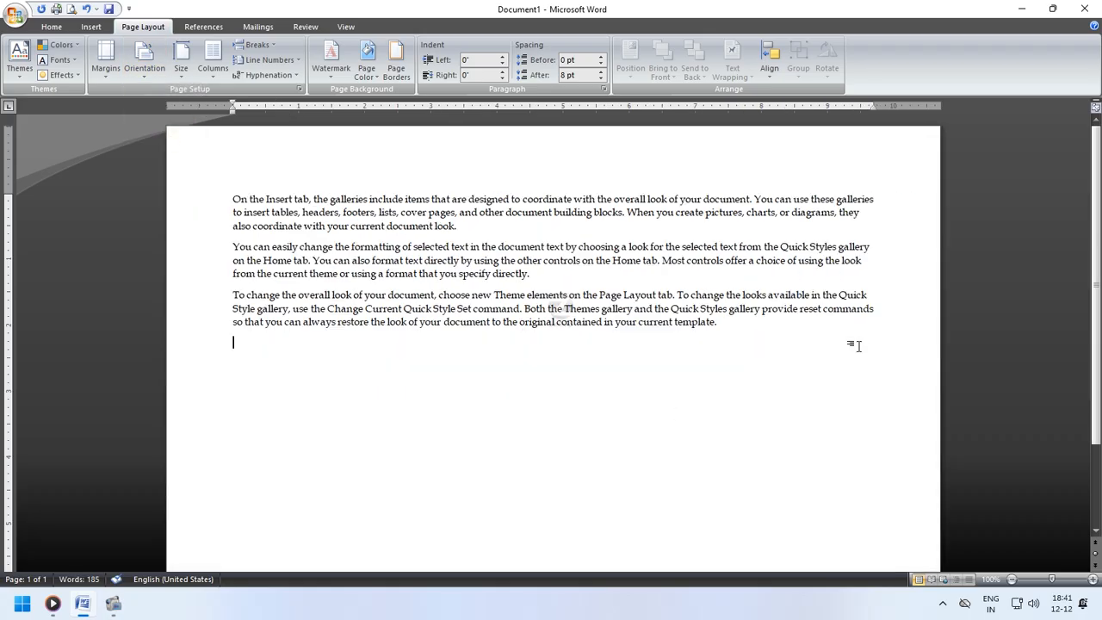
scroll(781, 343, down, 1)
scroll(781, 342, up, 2)
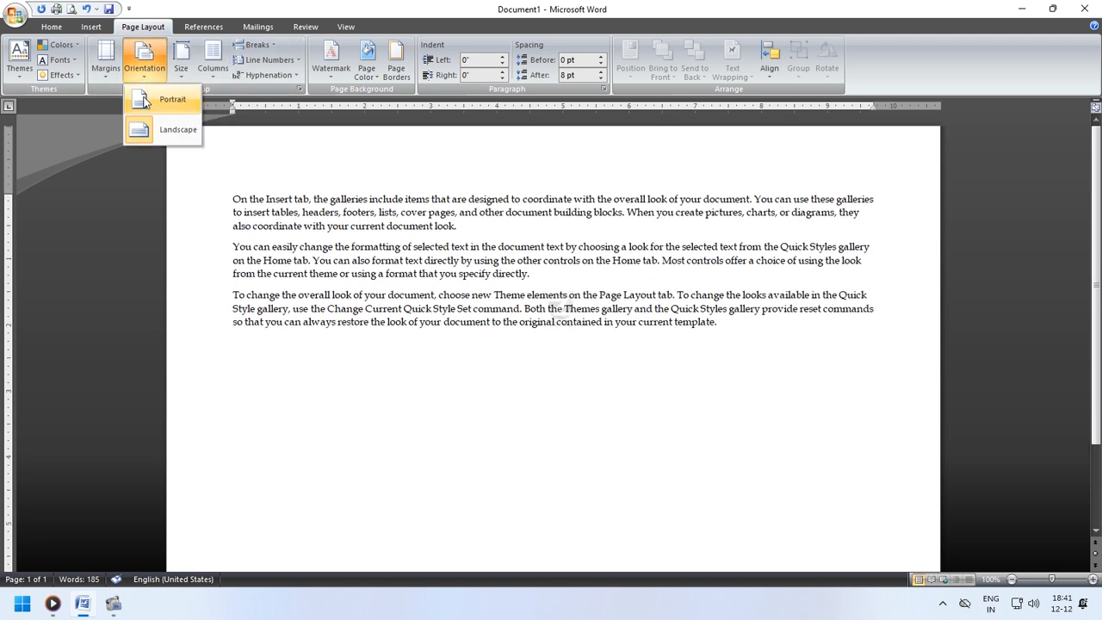
click(144, 101)
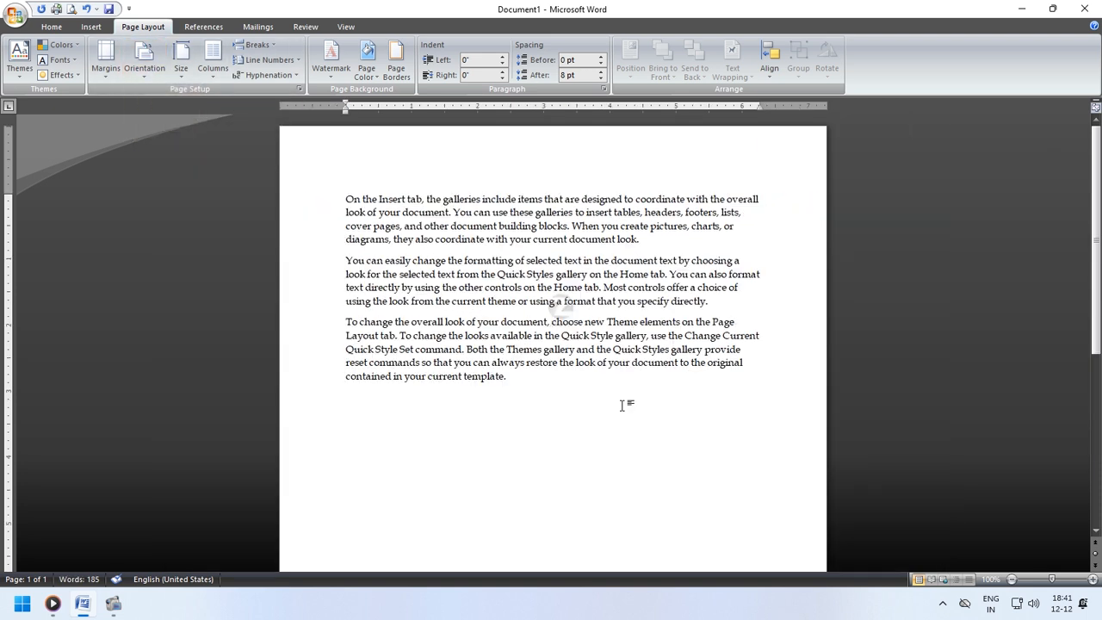
click(181, 67)
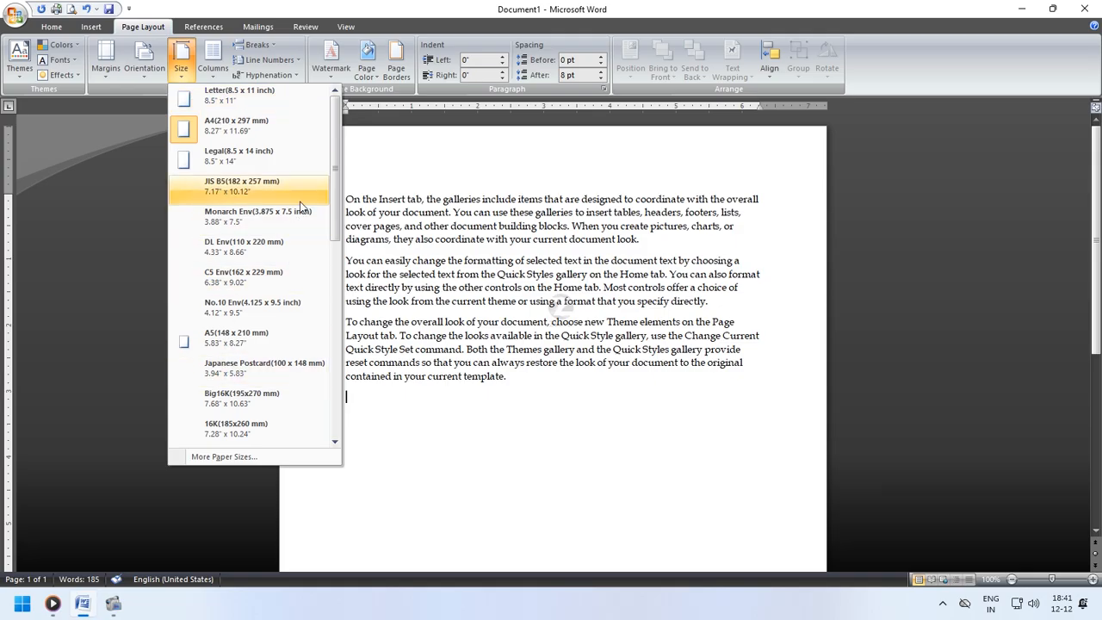
mouse_move(334, 142)
mouse_down()
mouse_move(320, 342)
mouse_move(335, 135)
mouse_up()
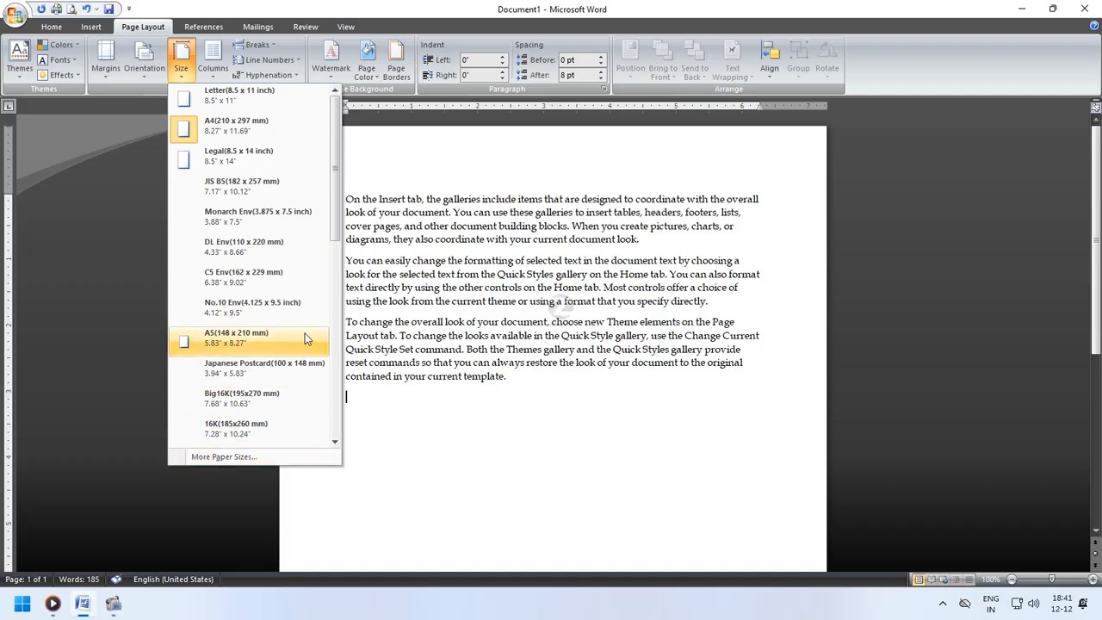
click(529, 389)
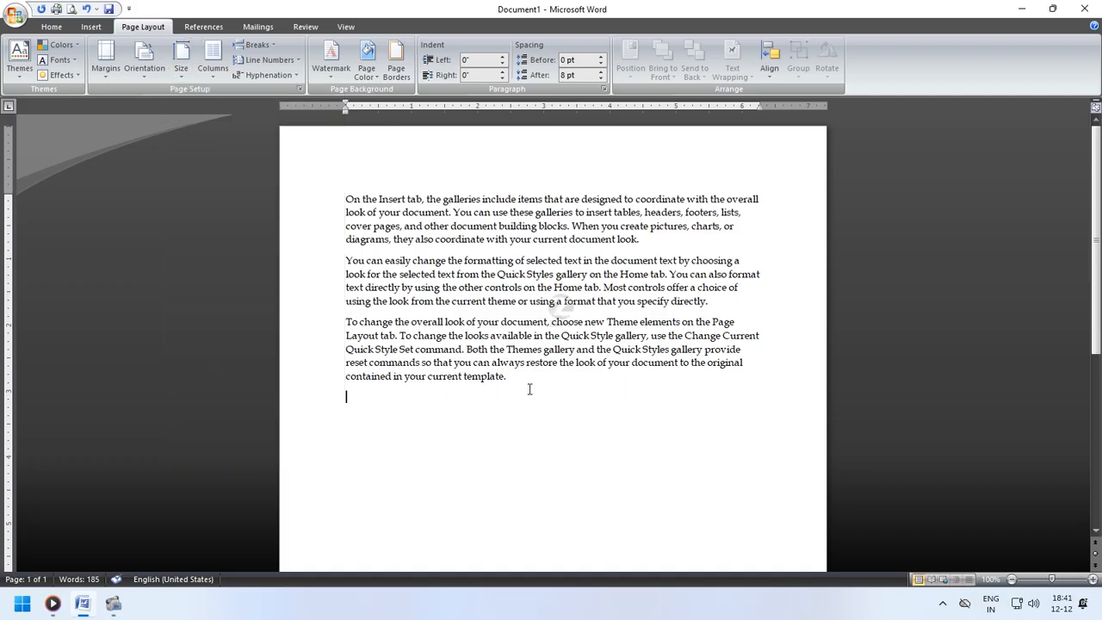
Arrange all three sample paragraphs in two columns.
click(523, 377)
drag(531, 380, 326, 202)
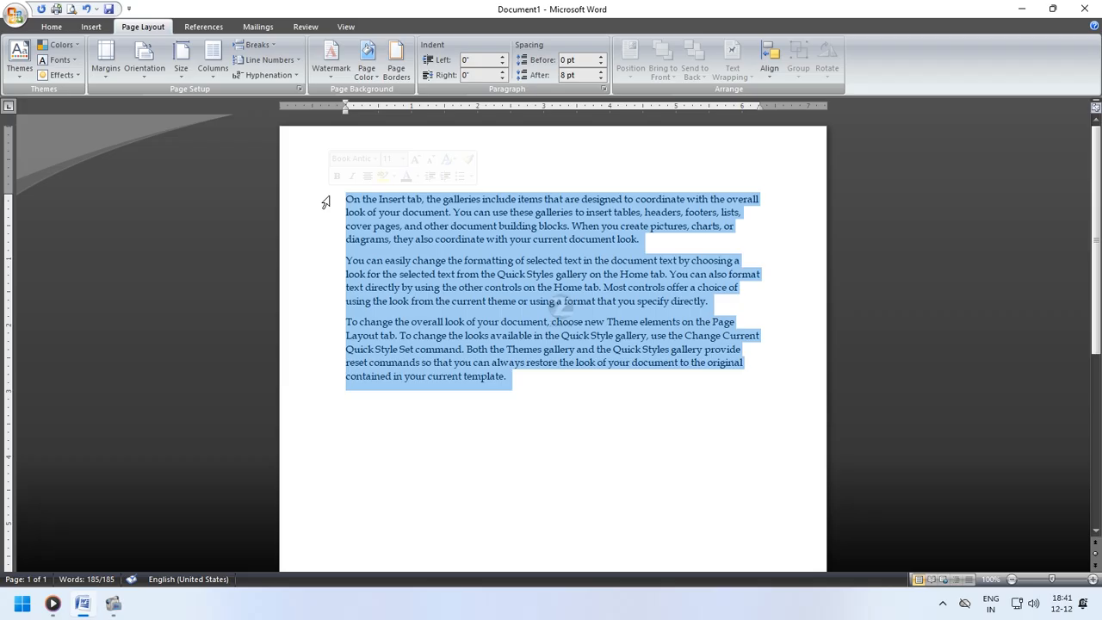
click(213, 62)
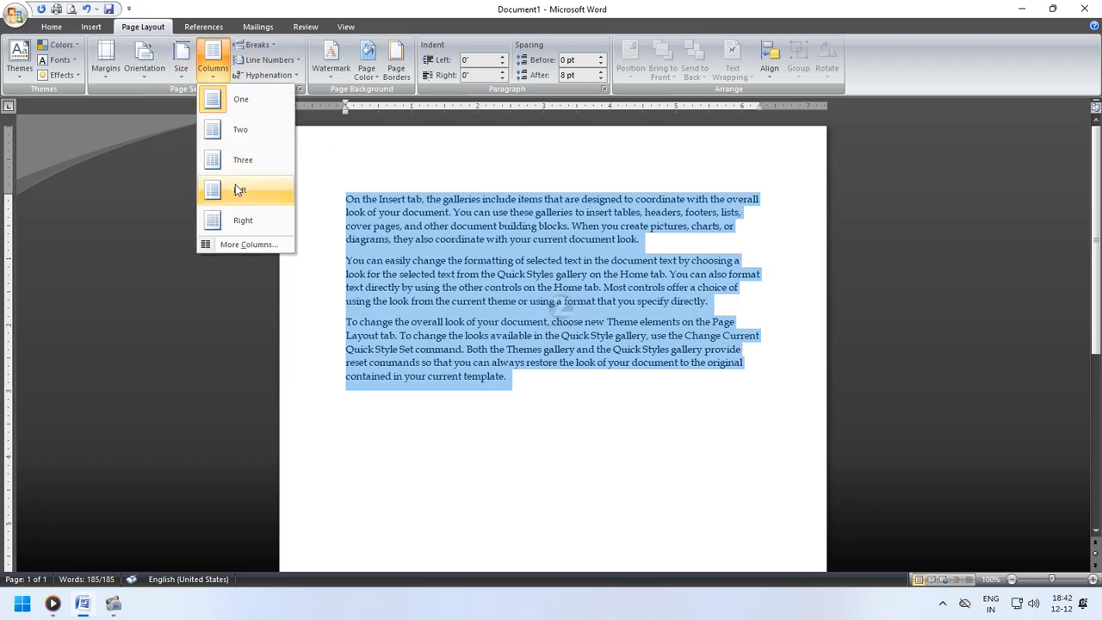
click(230, 136)
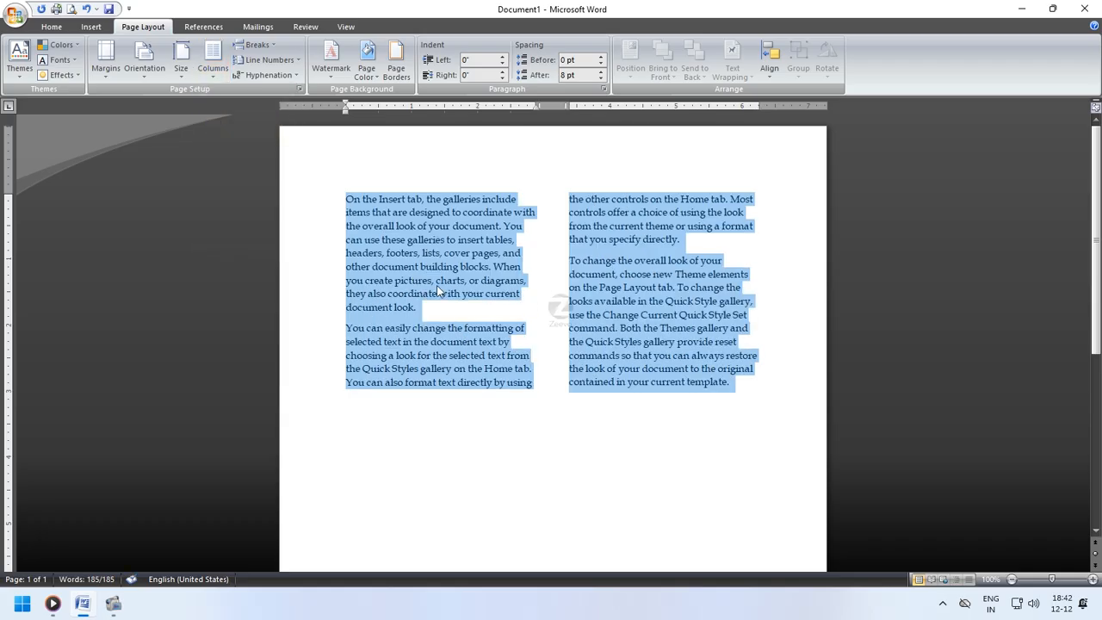
Try right alignment on the selected two-column paragraphs and set them to justified.
click(51, 27)
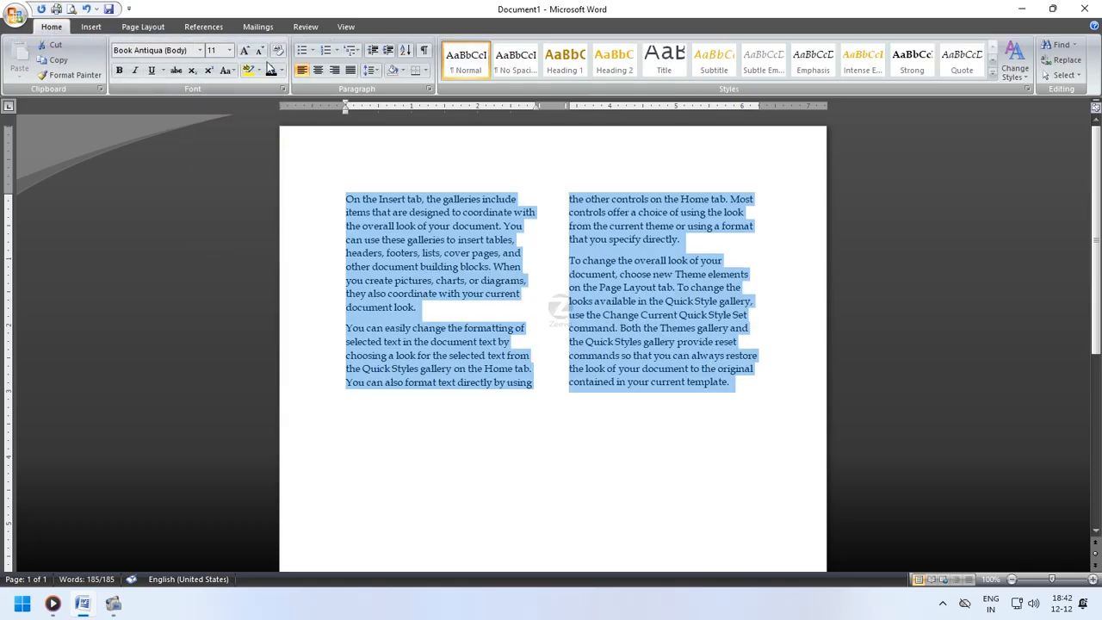
click(350, 70)
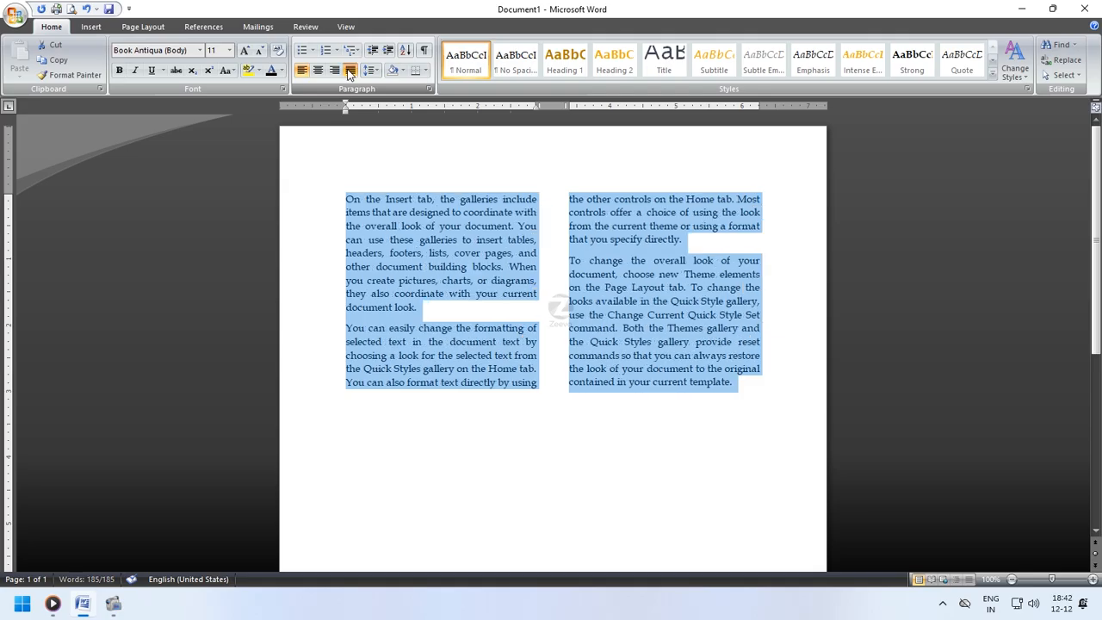
click(318, 71)
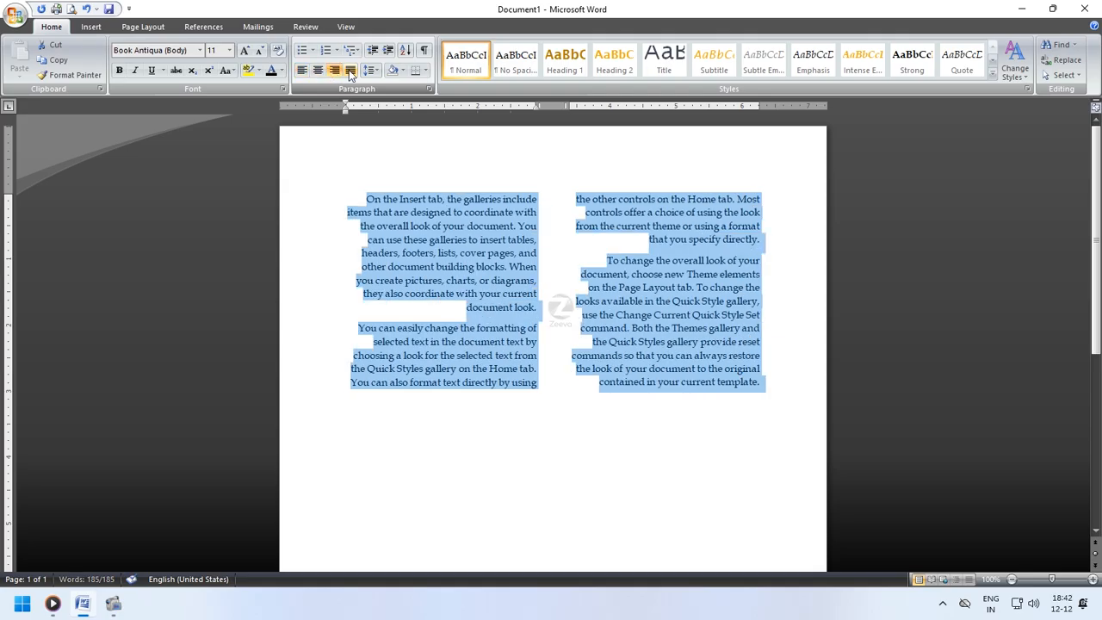
click(351, 70)
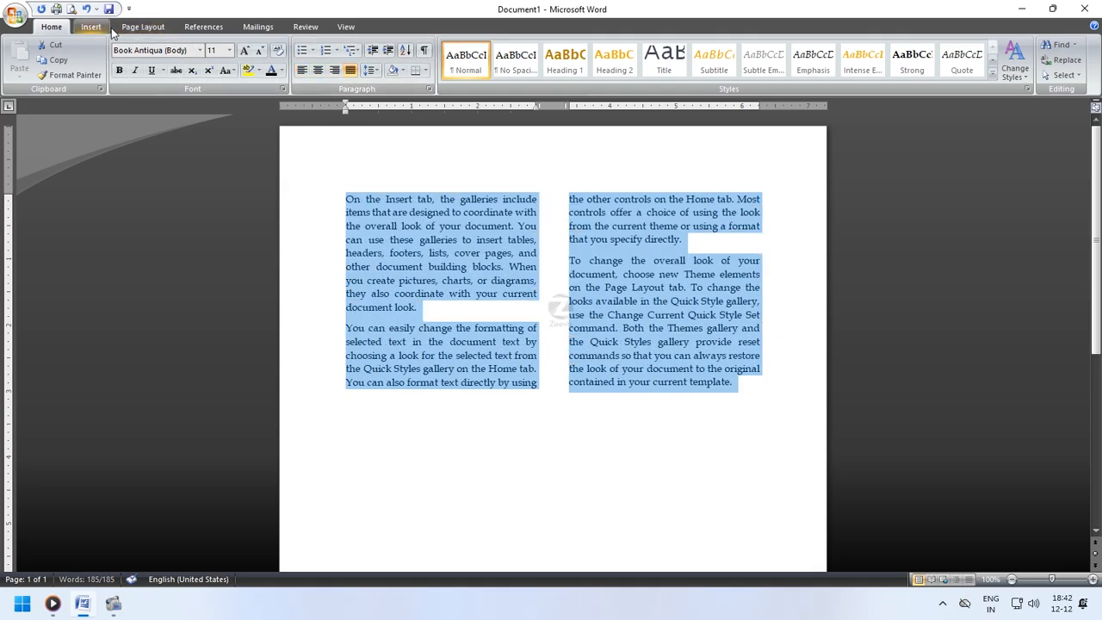
Return the selected paragraphs to a single-column layout.
click(143, 27)
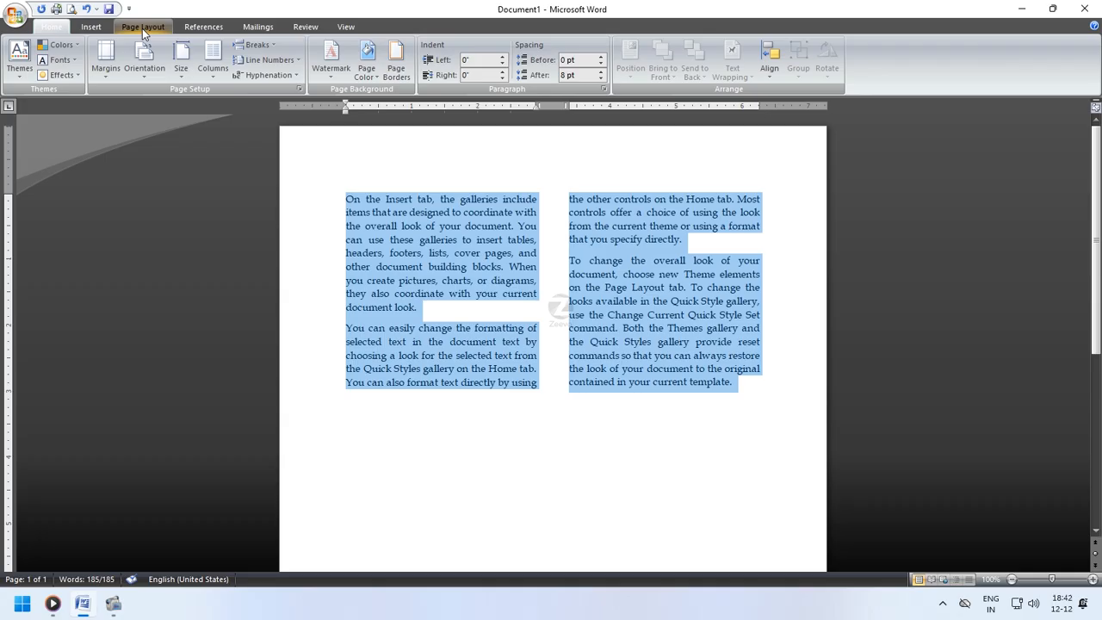
click(215, 81)
click(237, 99)
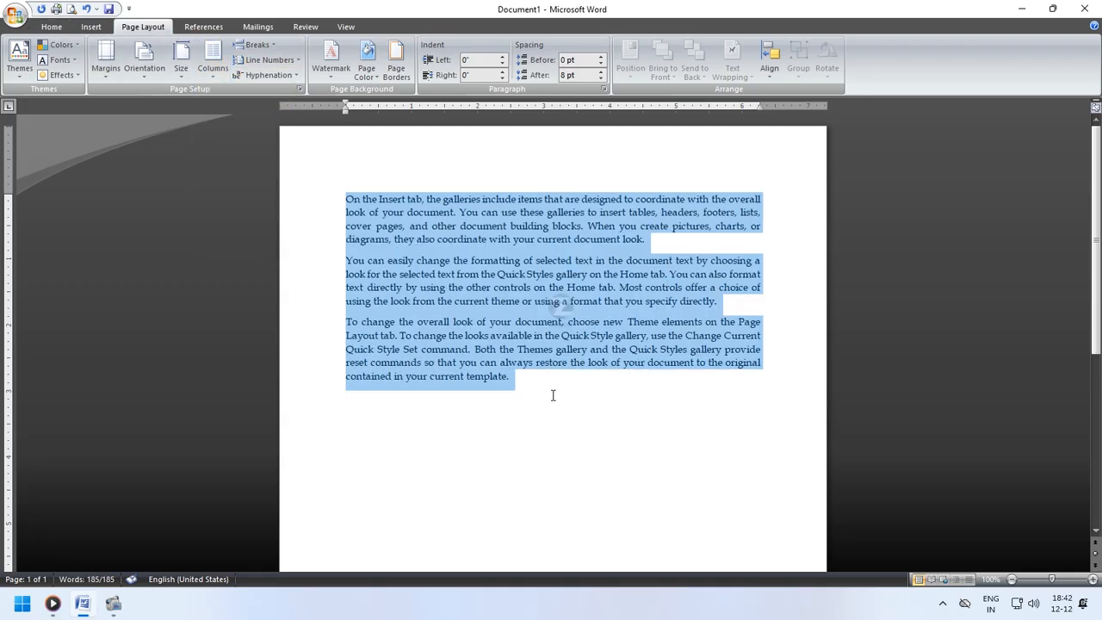
Examine the available page and section break types and the built-in footer designs without applying any.
click(269, 46)
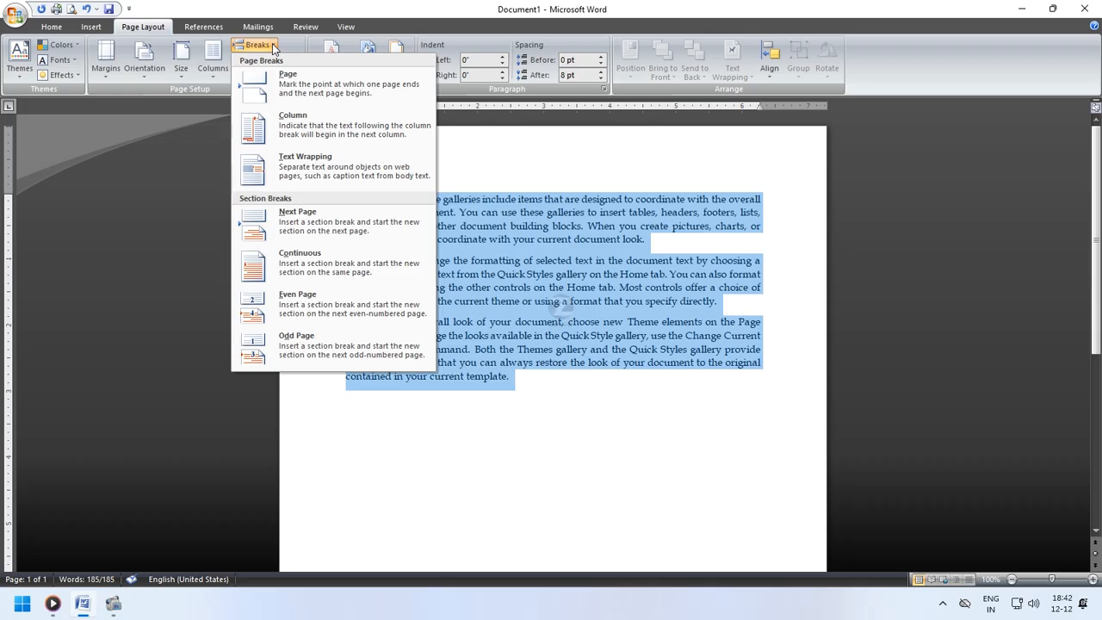
click(90, 26)
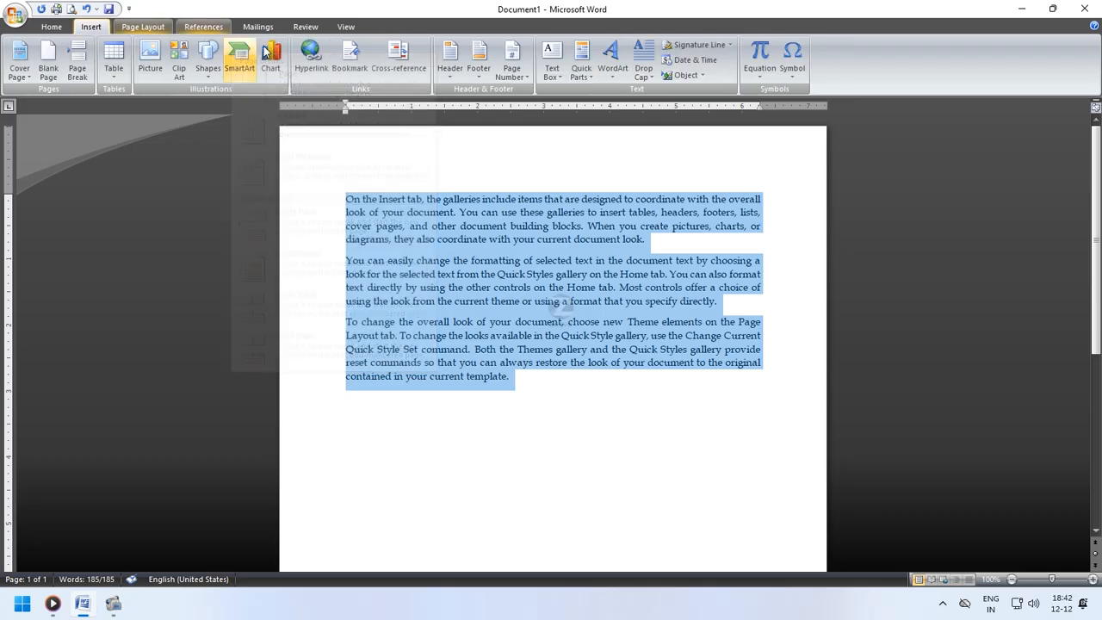
click(480, 76)
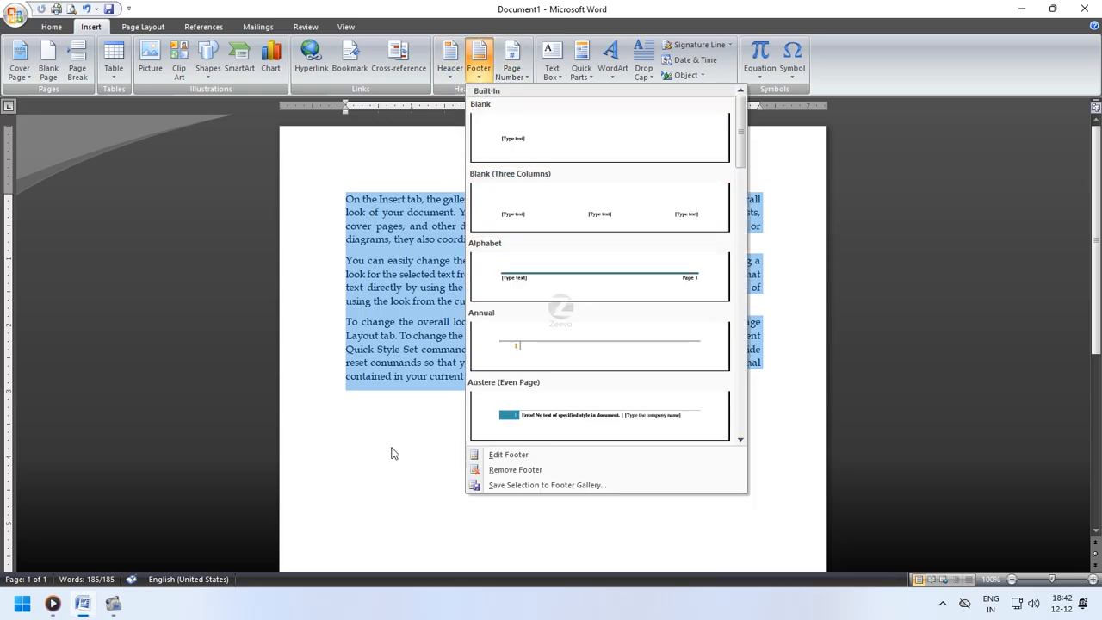
click(394, 485)
click(141, 28)
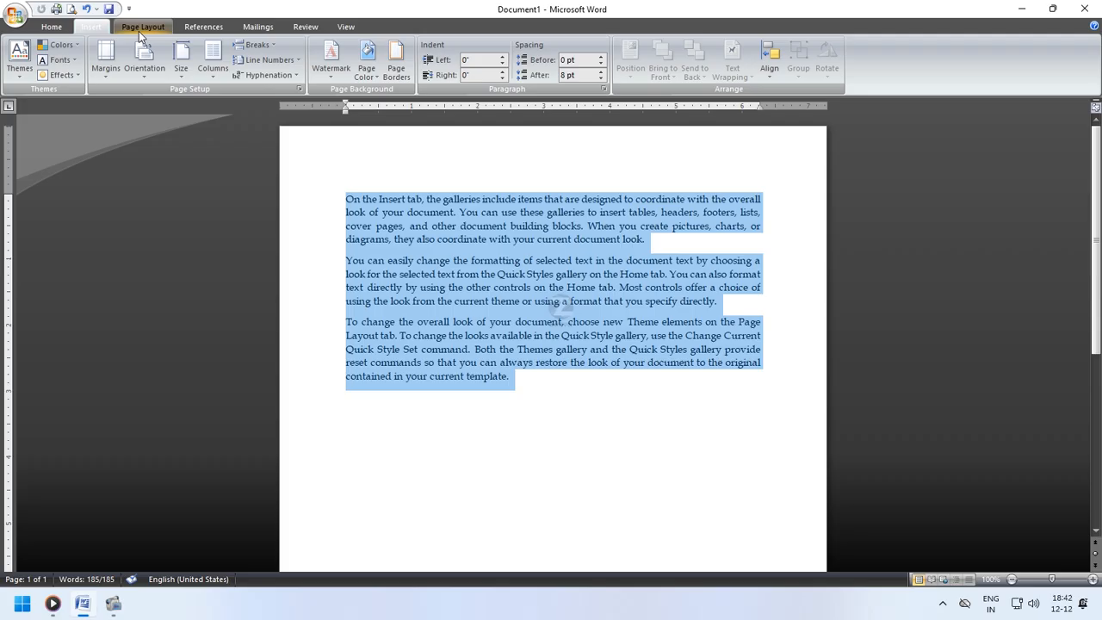
click(212, 66)
click(256, 45)
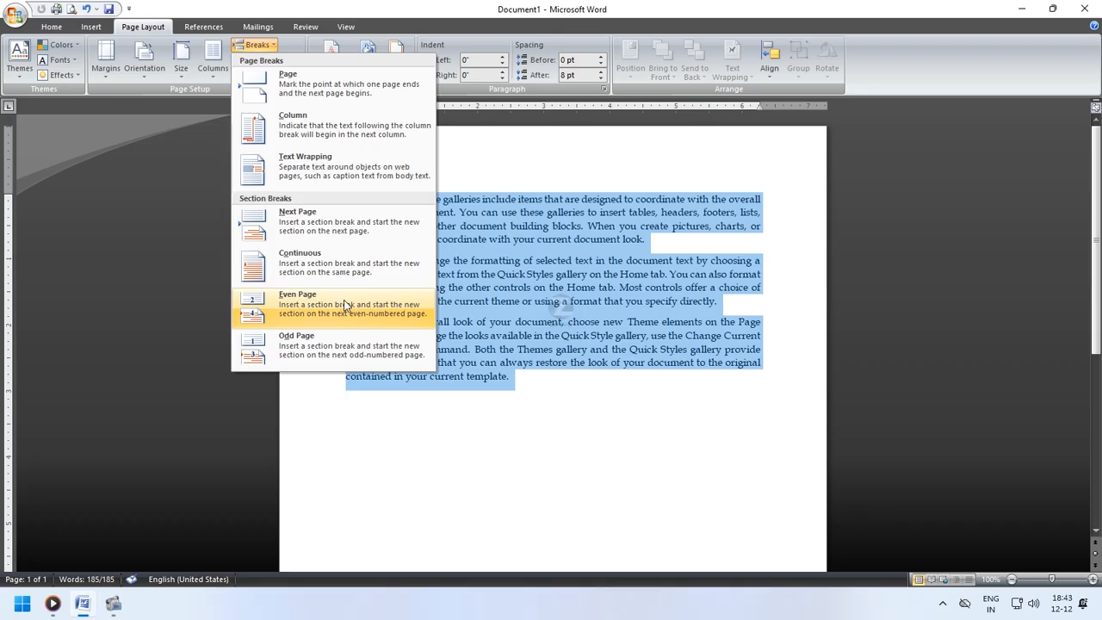
click(532, 402)
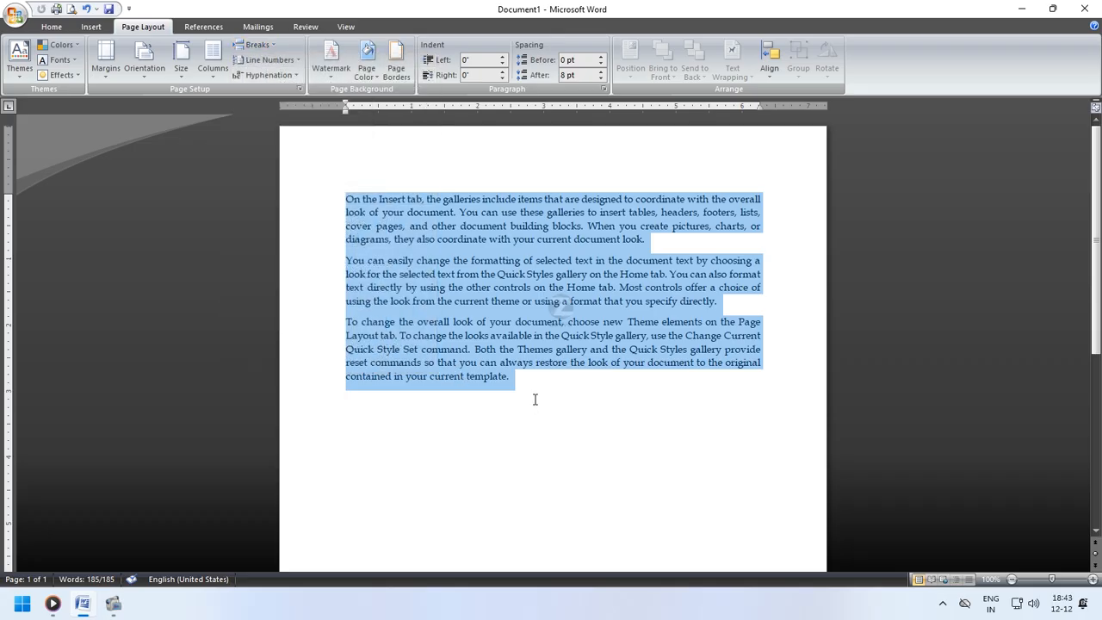
Try continuous line numbering on the document and undo it.
click(269, 62)
click(275, 92)
key(ctrl+z)
Insert a page break after the first paragraph and apply continuous line numbering across both pages.
click(696, 249)
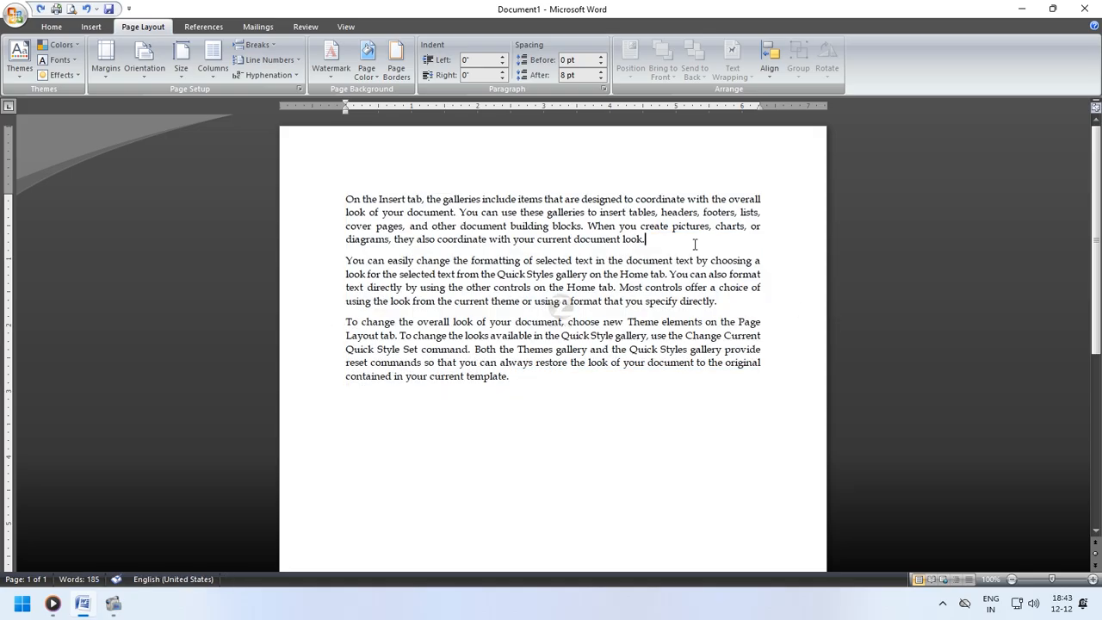
key(ctrl+Return)
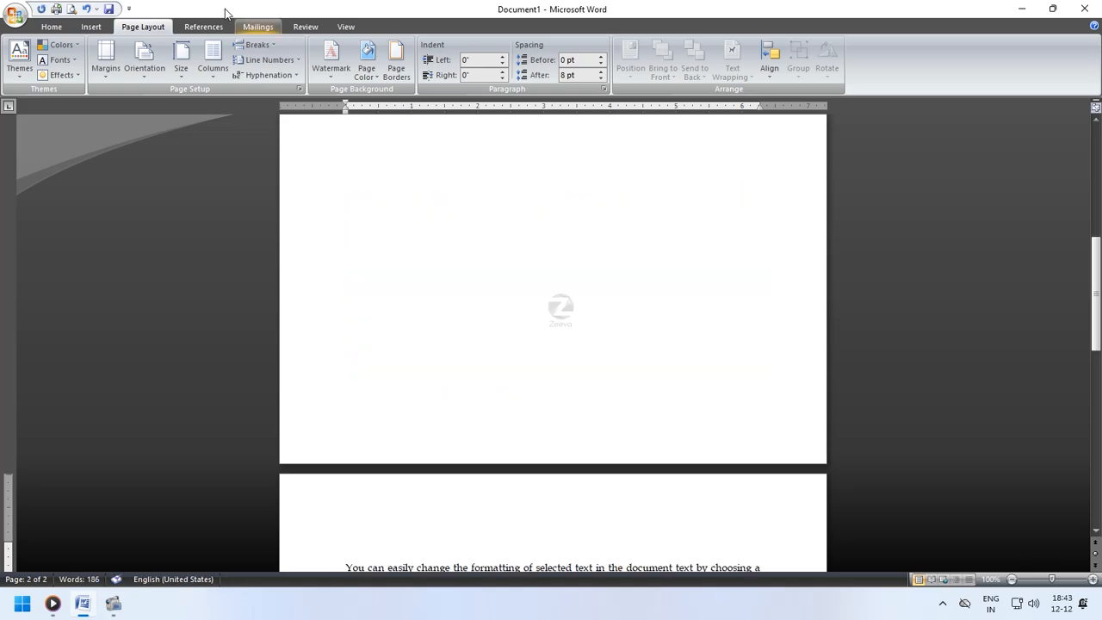
click(269, 59)
click(275, 92)
scroll(413, 305, down, 5)
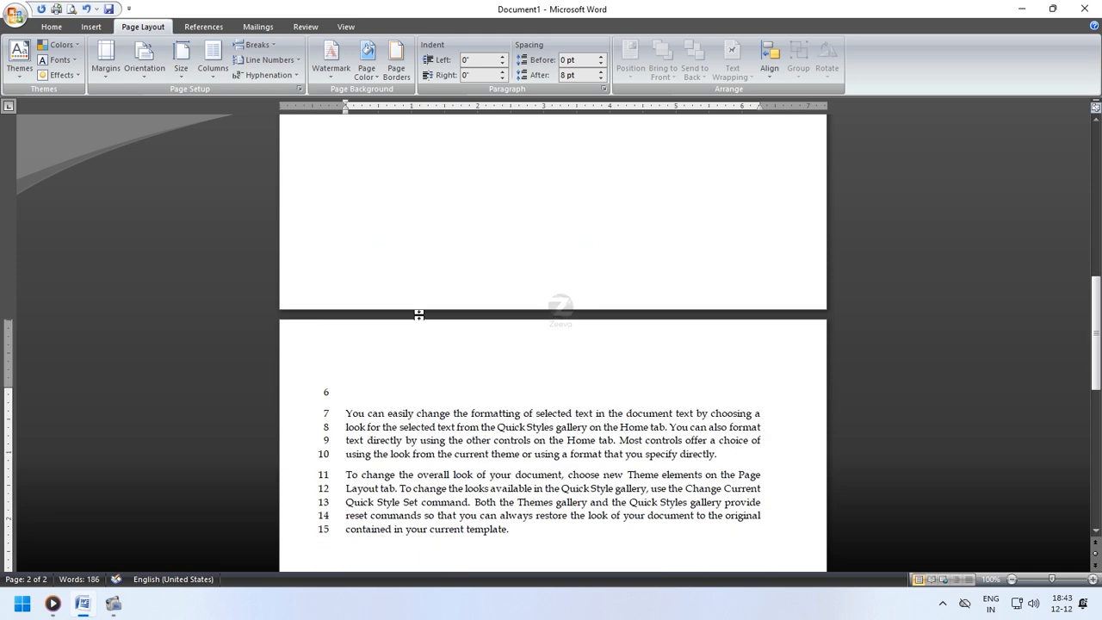
Change the line numbering to restart on each page and check it on both pages.
click(280, 62)
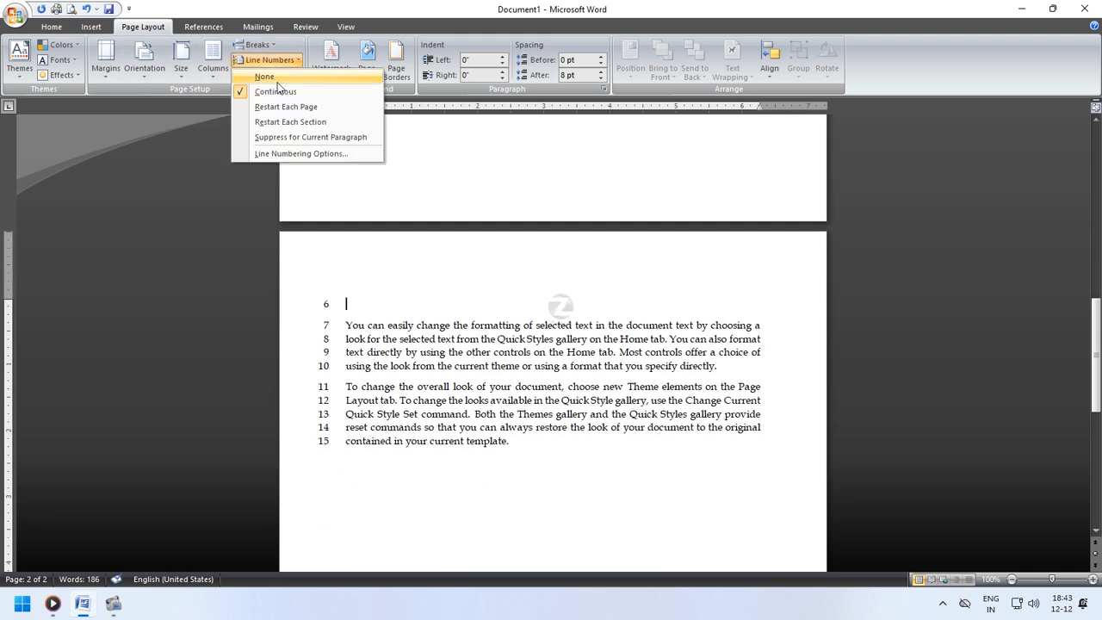
click(276, 107)
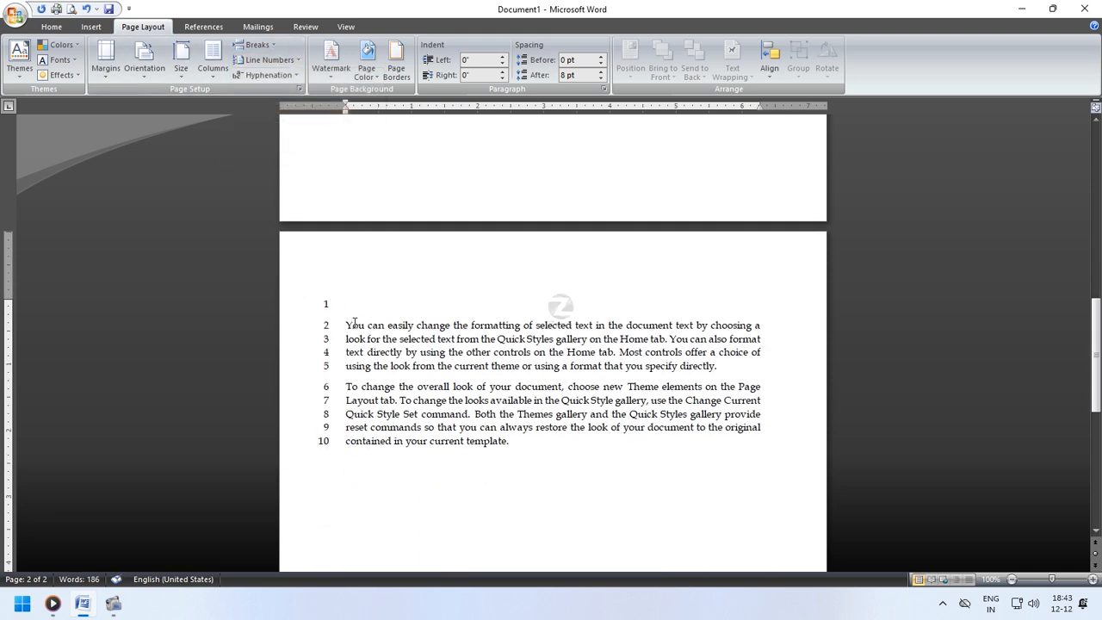
scroll(402, 365, up, 5)
scroll(402, 364, up, 9)
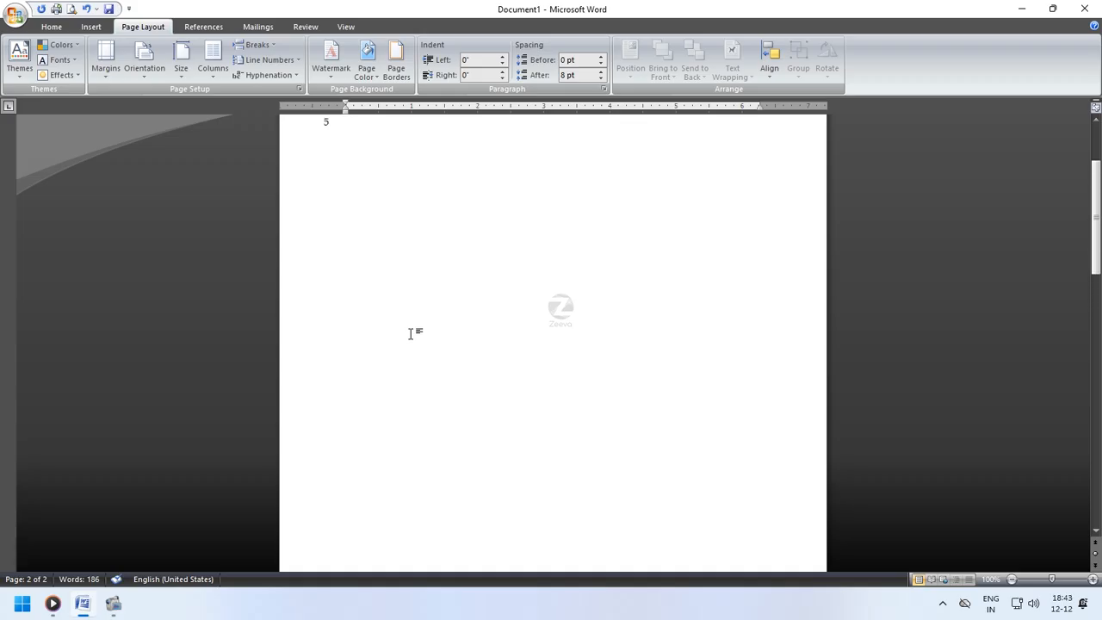
scroll(420, 323, down, 10)
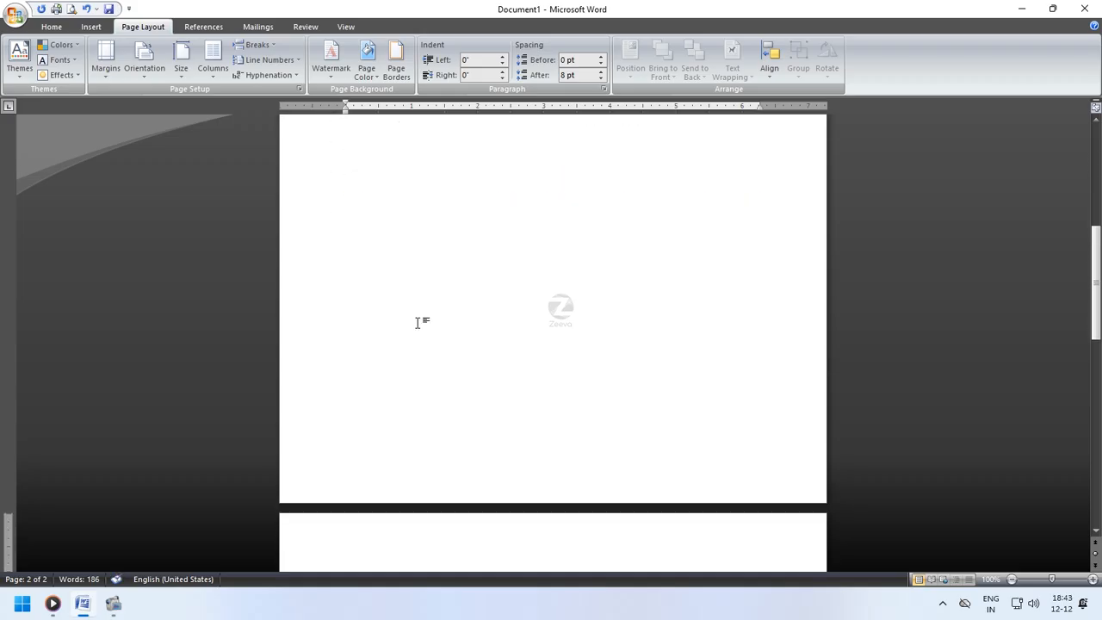
Turn off line numbering and delete the page break and empty line after the first paragraph.
click(269, 59)
click(274, 78)
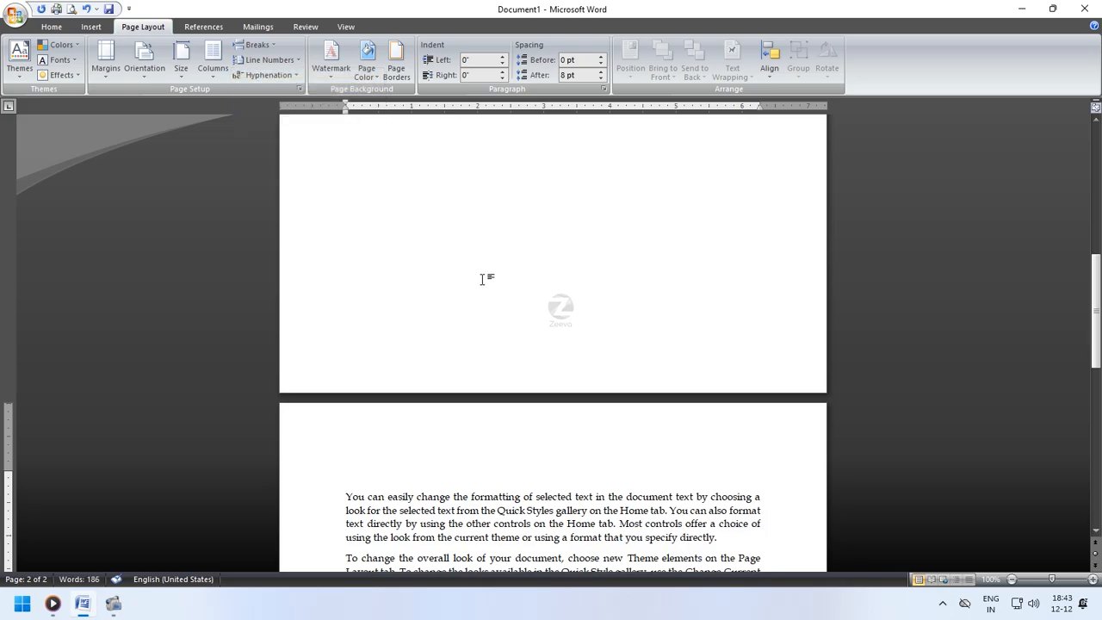
key(BackSpace)
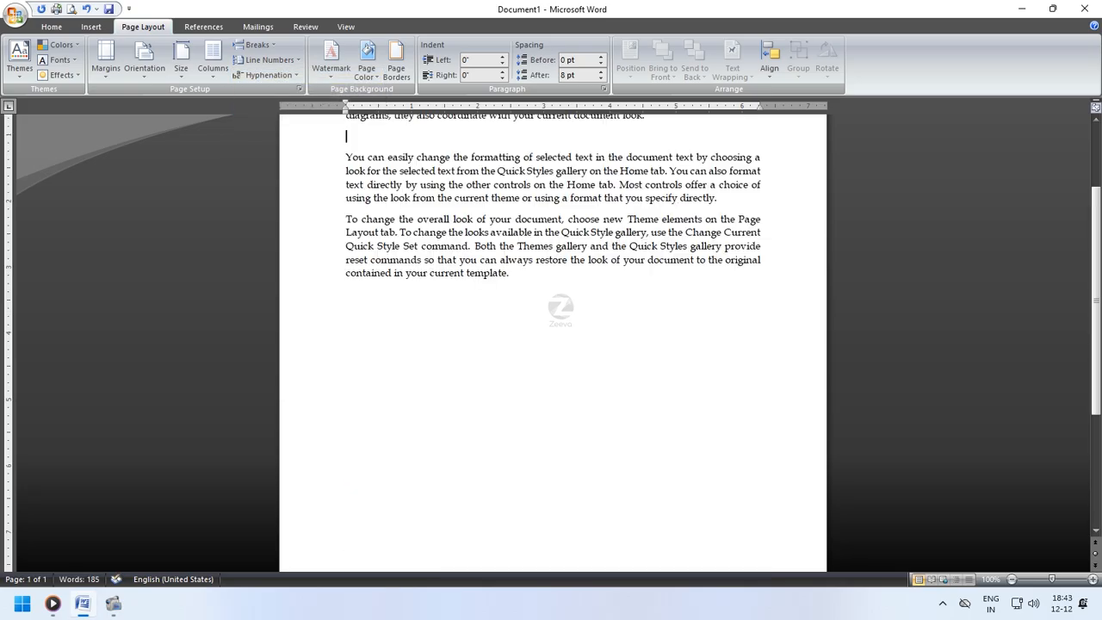
scroll(552, 510, up, 3)
key(BackSpace)
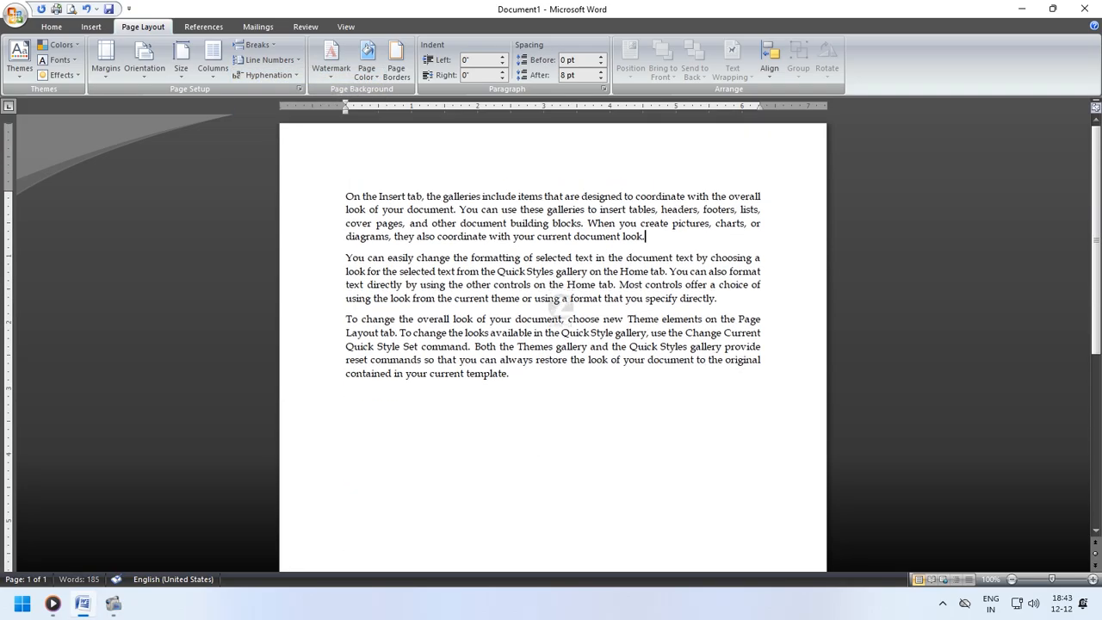
Select all three paragraphs, try left alignment and return them to justified.
drag(548, 393, 346, 196)
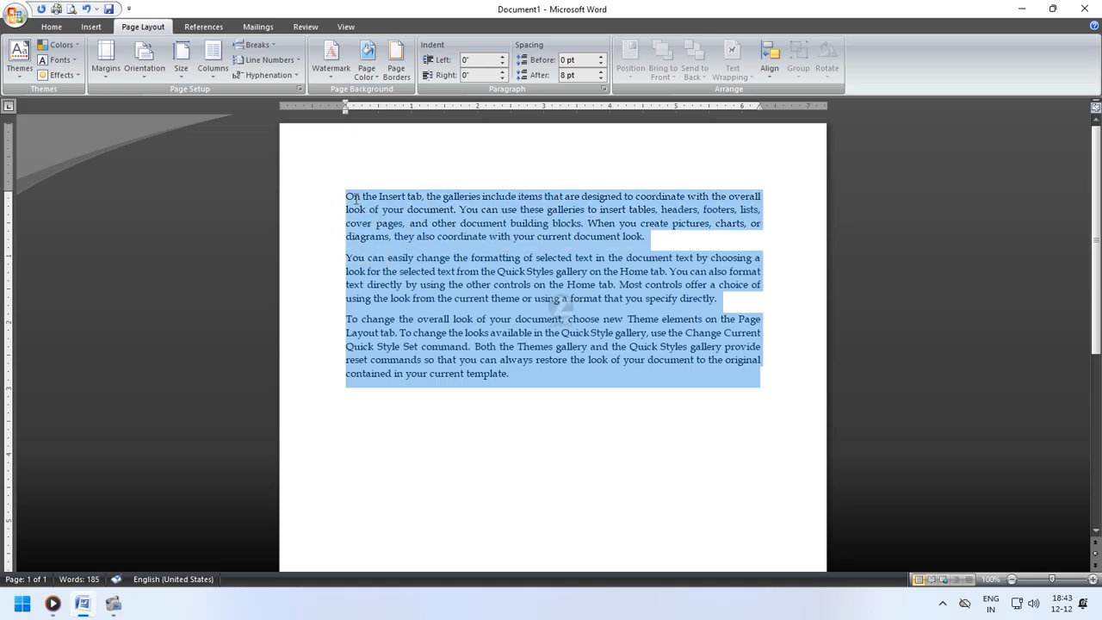
click(52, 26)
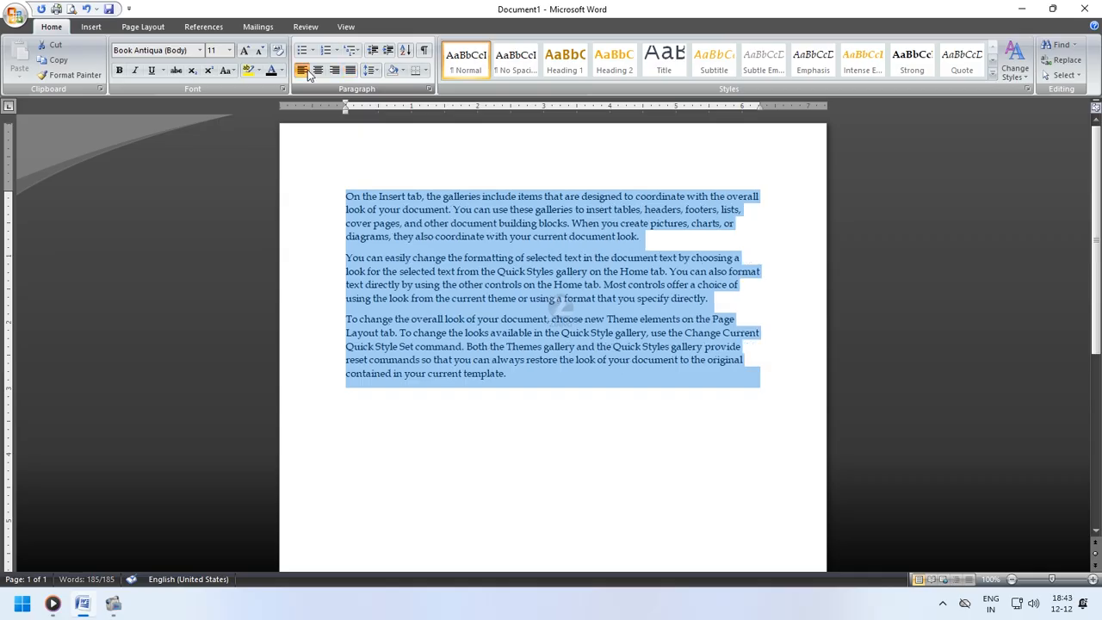
click(149, 28)
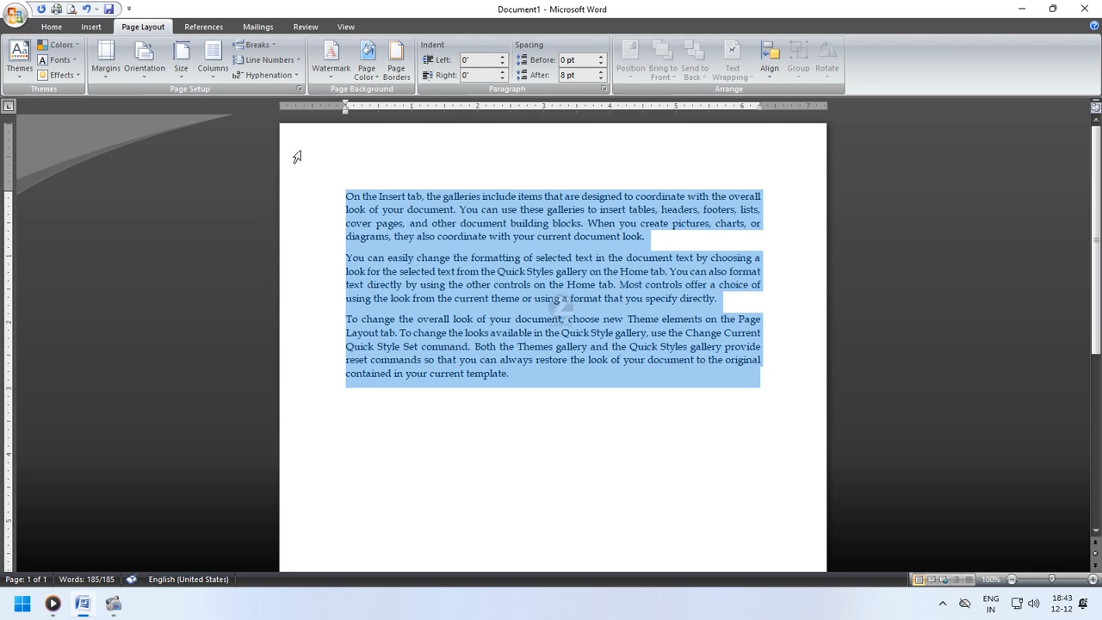
Try automatic hyphenation on the justified text and set hyphenation back to None.
click(266, 75)
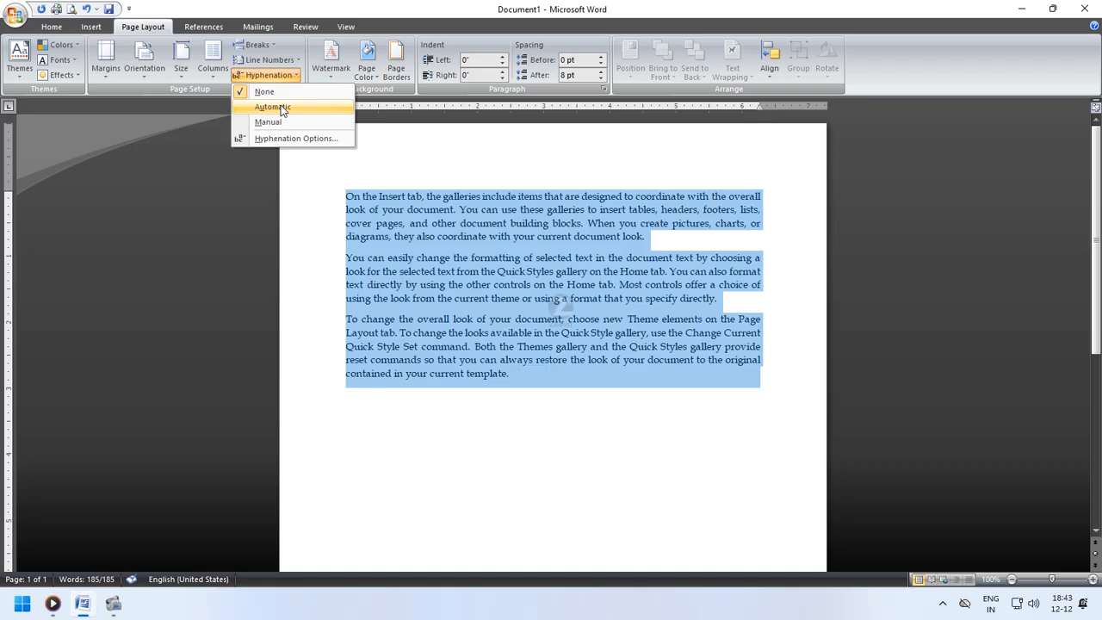
click(274, 106)
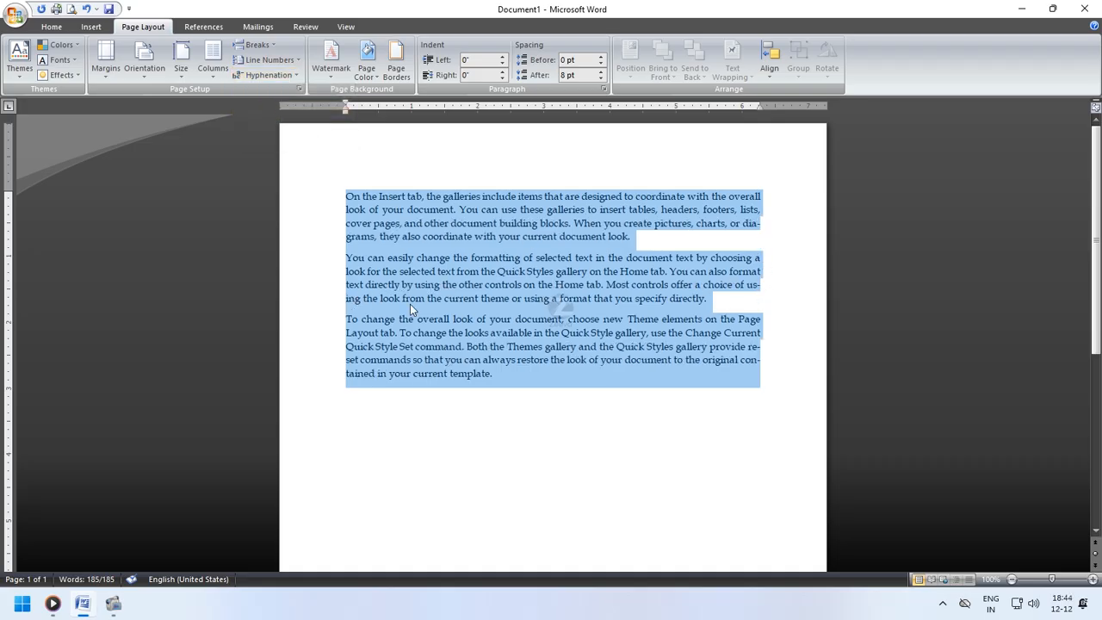
click(290, 76)
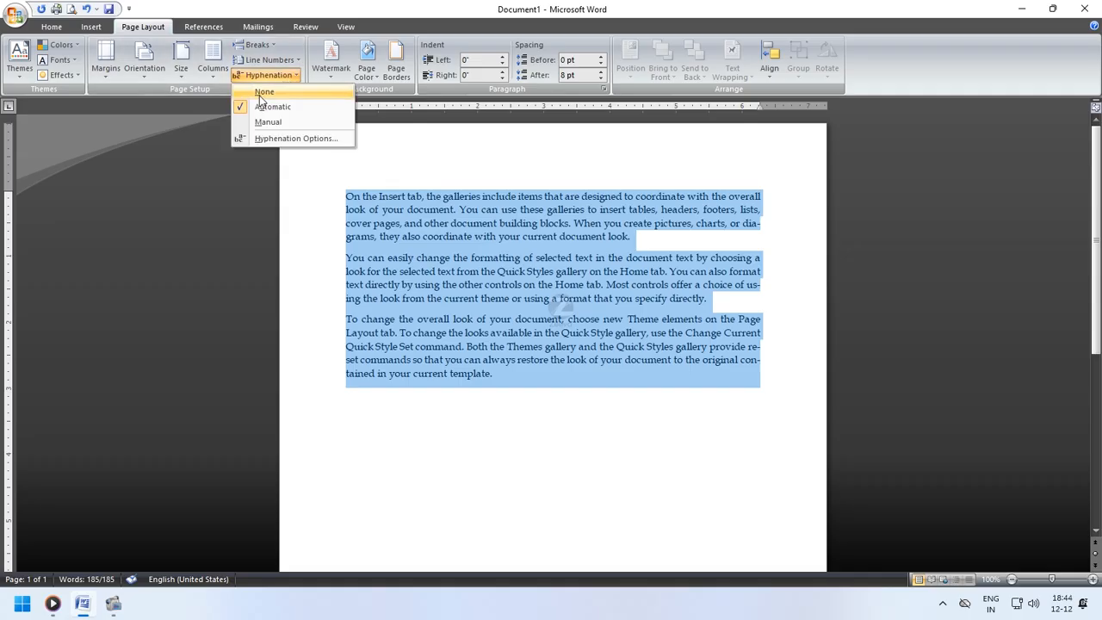
click(263, 92)
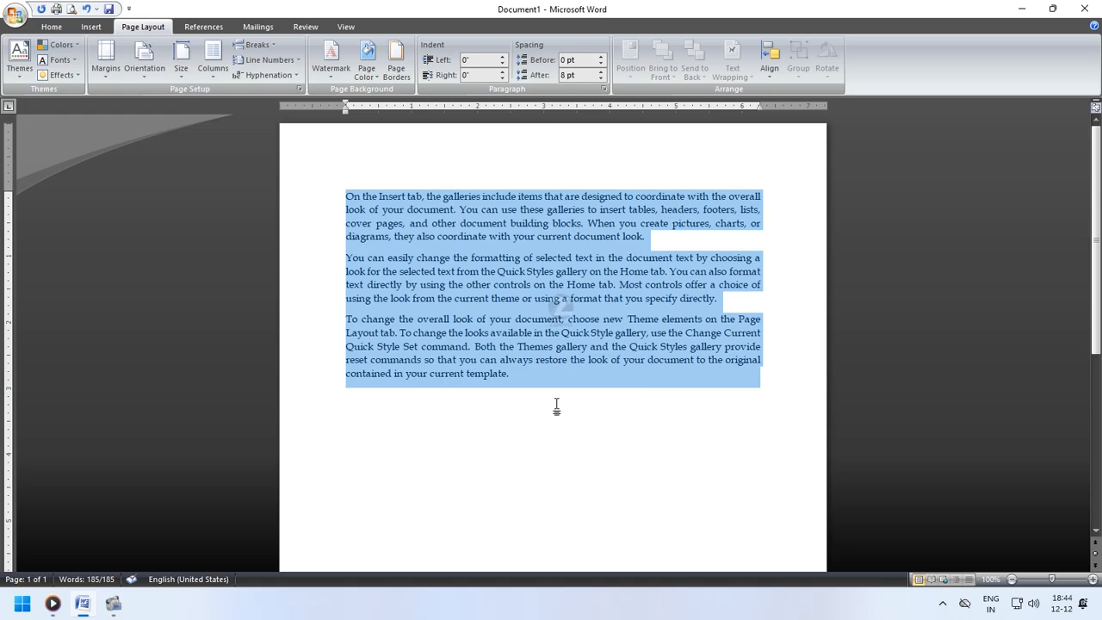
Open the full page setup settings and set a 0.1" gutter with its position at Left.
click(299, 88)
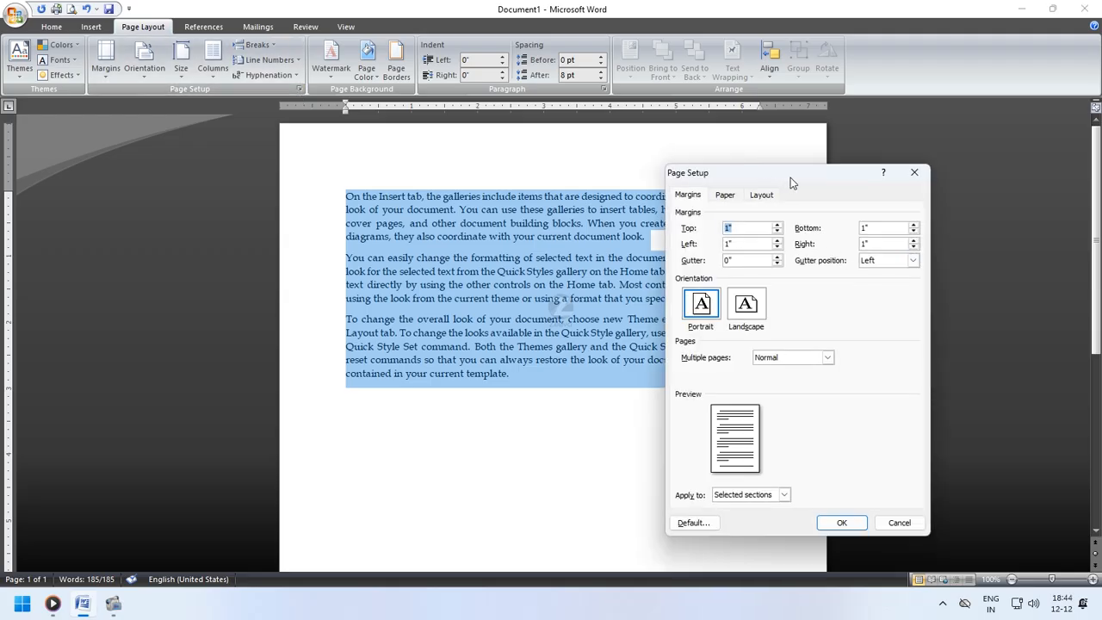
drag(791, 183, 926, 147)
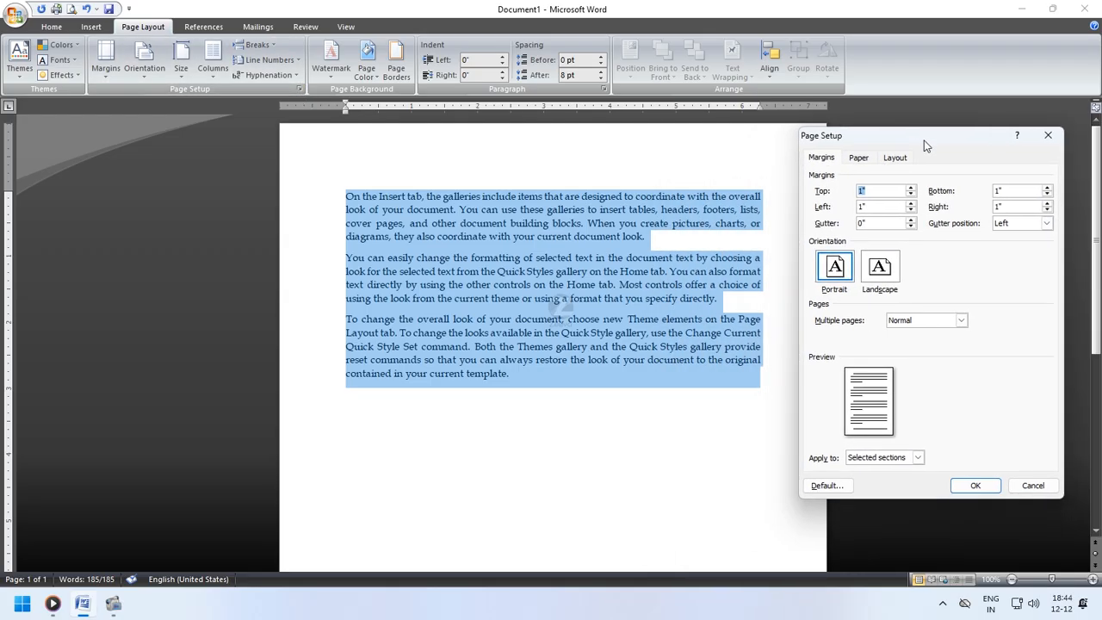
click(911, 220)
click(1001, 224)
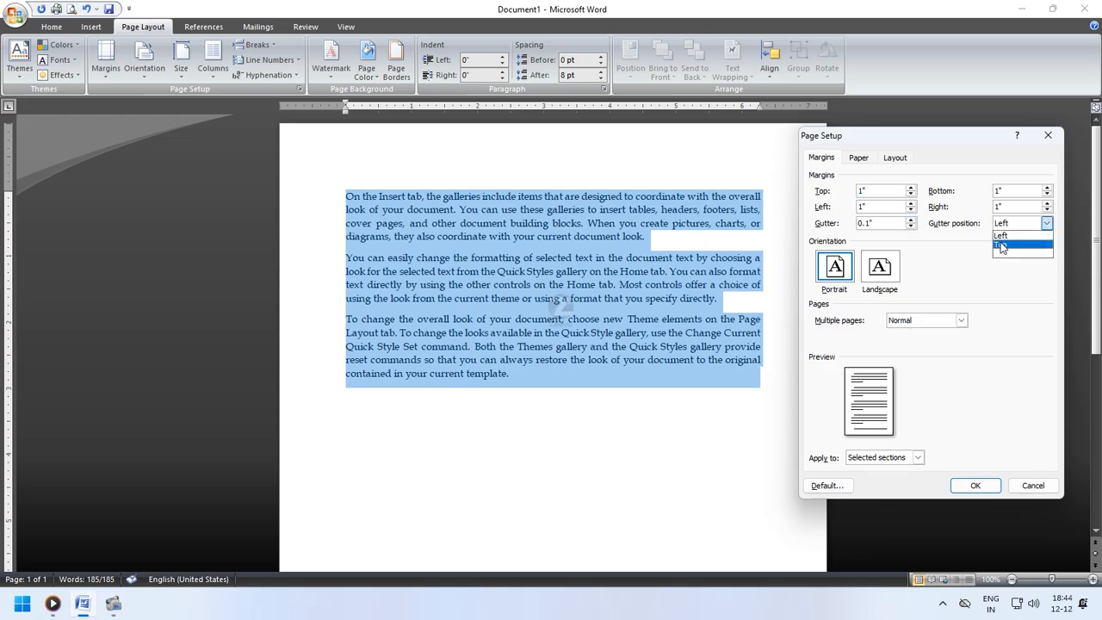
click(994, 235)
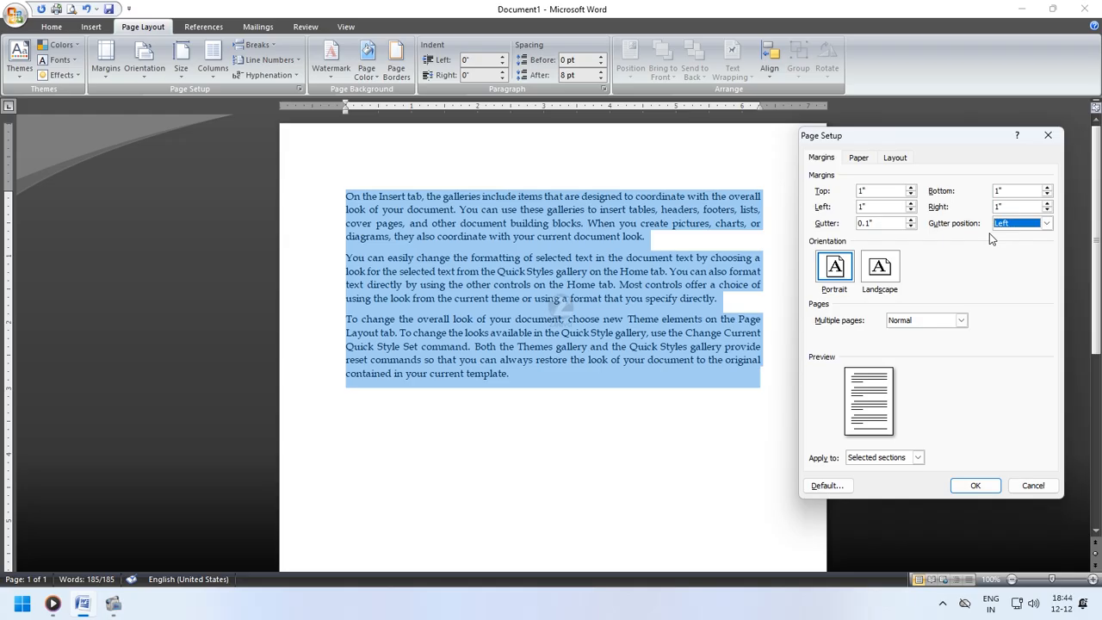
Increase the gutter to 0.9" and set the gutter position to Top.
click(912, 221)
click(913, 220)
click(913, 221)
click(912, 220)
click(912, 221)
click(911, 221)
click(911, 220)
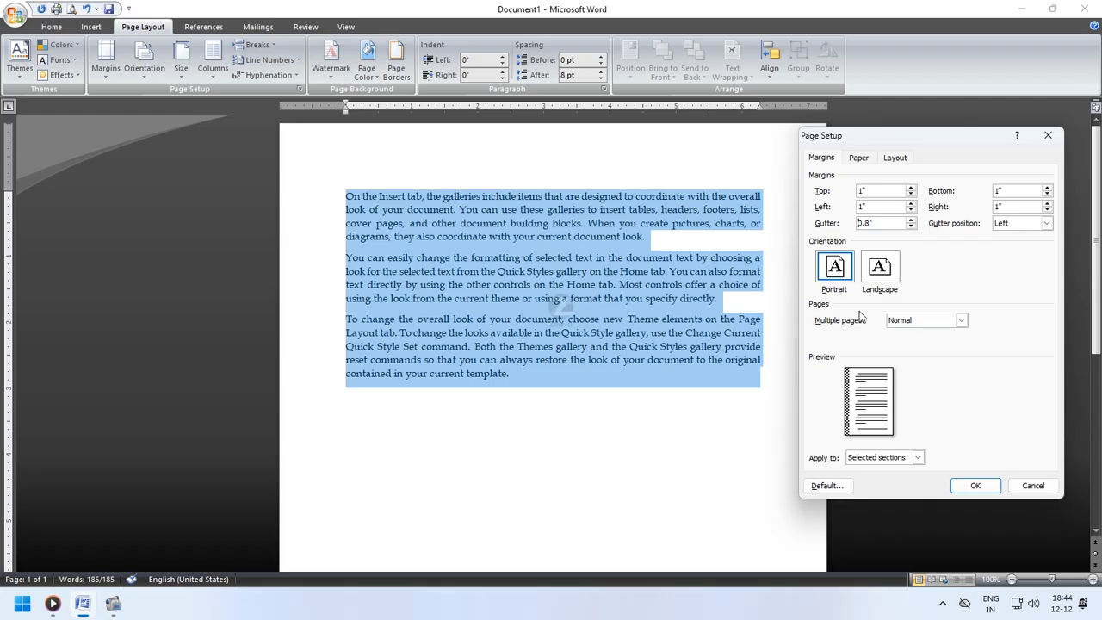
click(911, 220)
click(1046, 223)
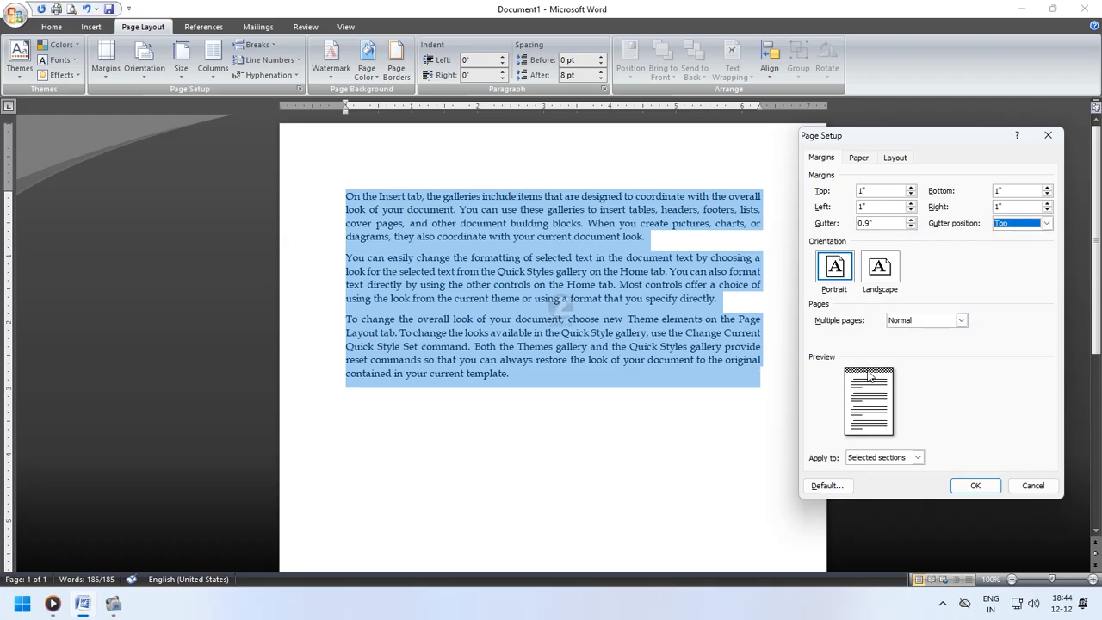
Increase the gutter to 1.5" with the position at Top, and reduce it back to 0".
click(910, 221)
click(910, 220)
click(910, 221)
click(910, 221)
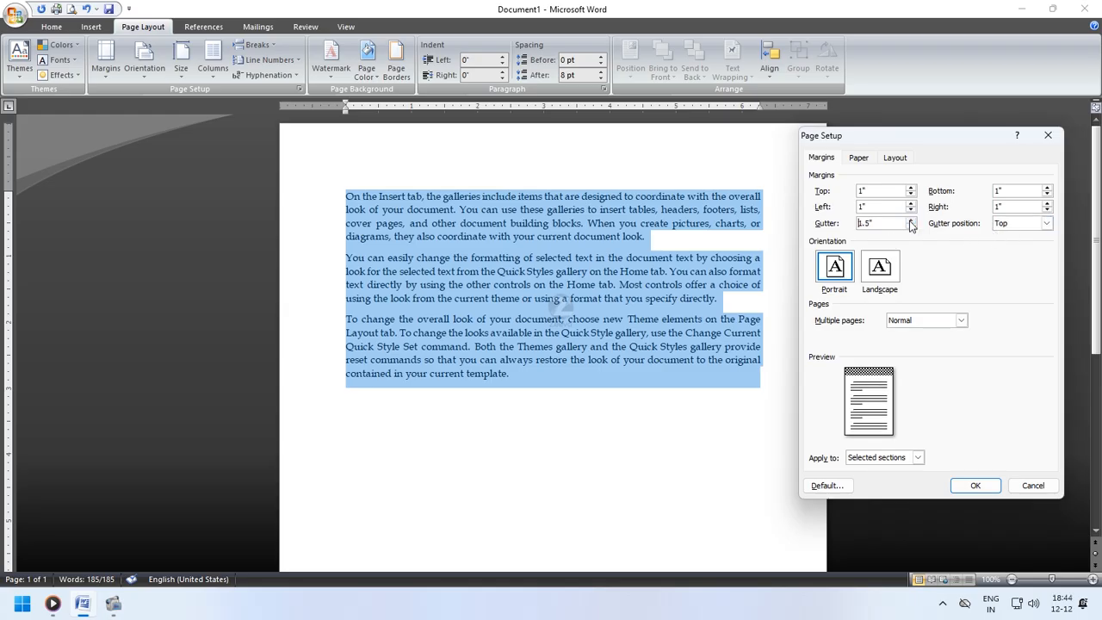
click(911, 224)
click(910, 225)
click(911, 224)
click(910, 224)
click(910, 224)
click(911, 224)
click(911, 224)
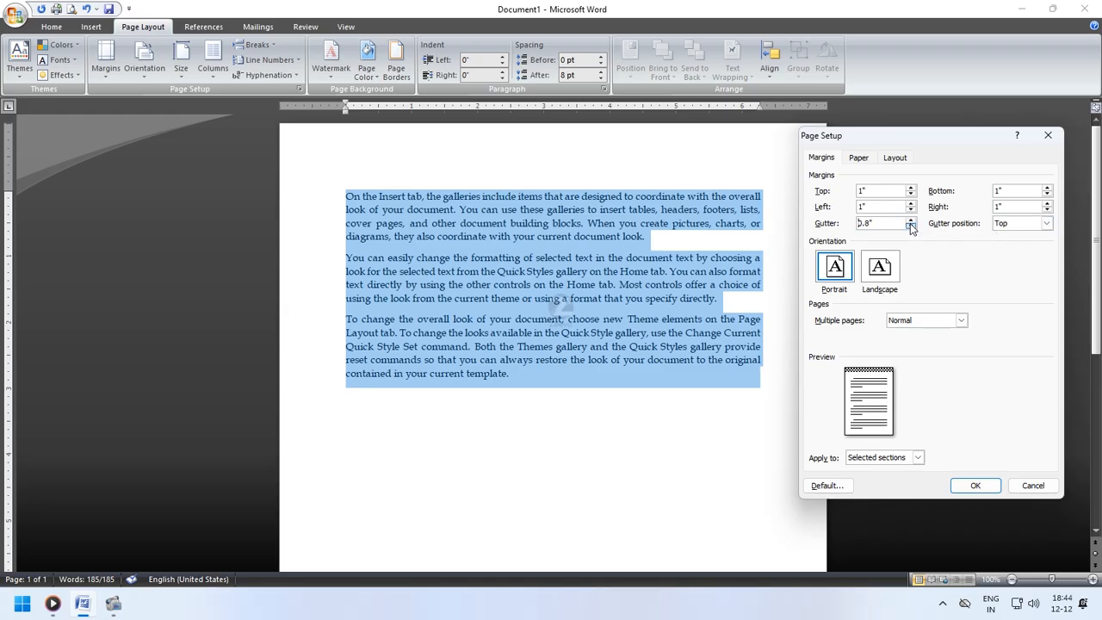
click(910, 225)
click(910, 225)
click(910, 224)
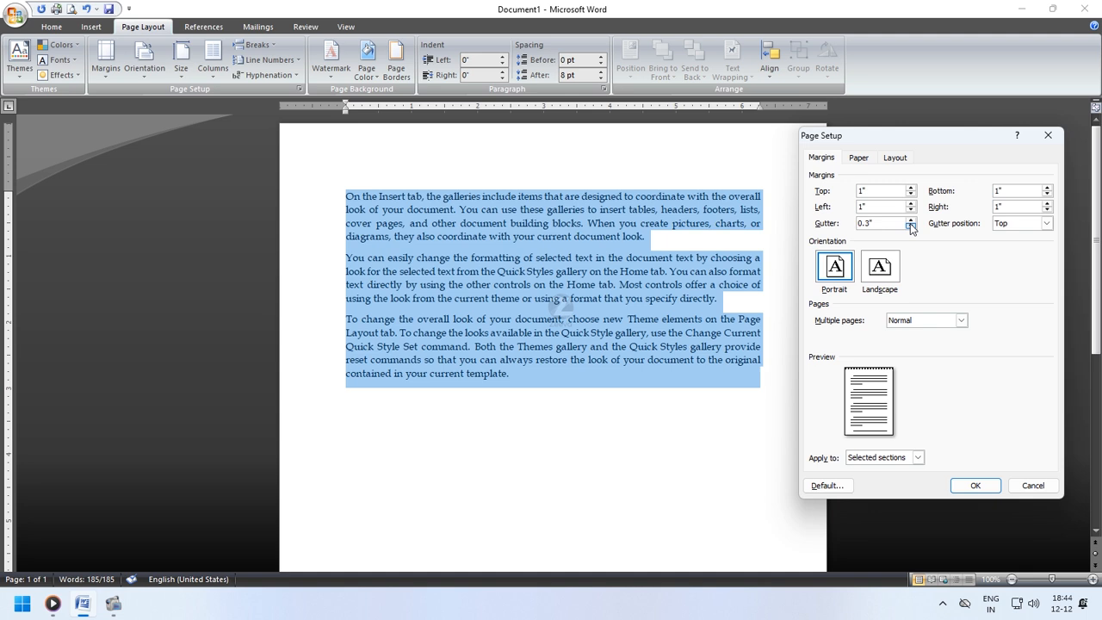
click(911, 226)
click(911, 225)
click(910, 225)
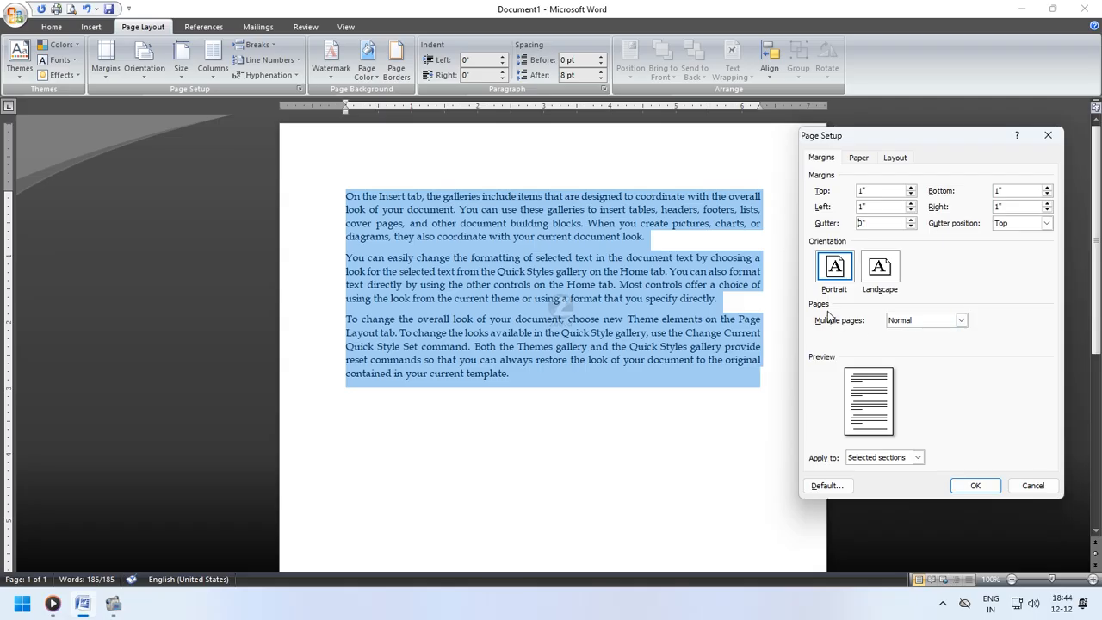
Look through the multiple pages options, paper sizes and section layout settings, and leave the page setup without applying changes.
click(949, 321)
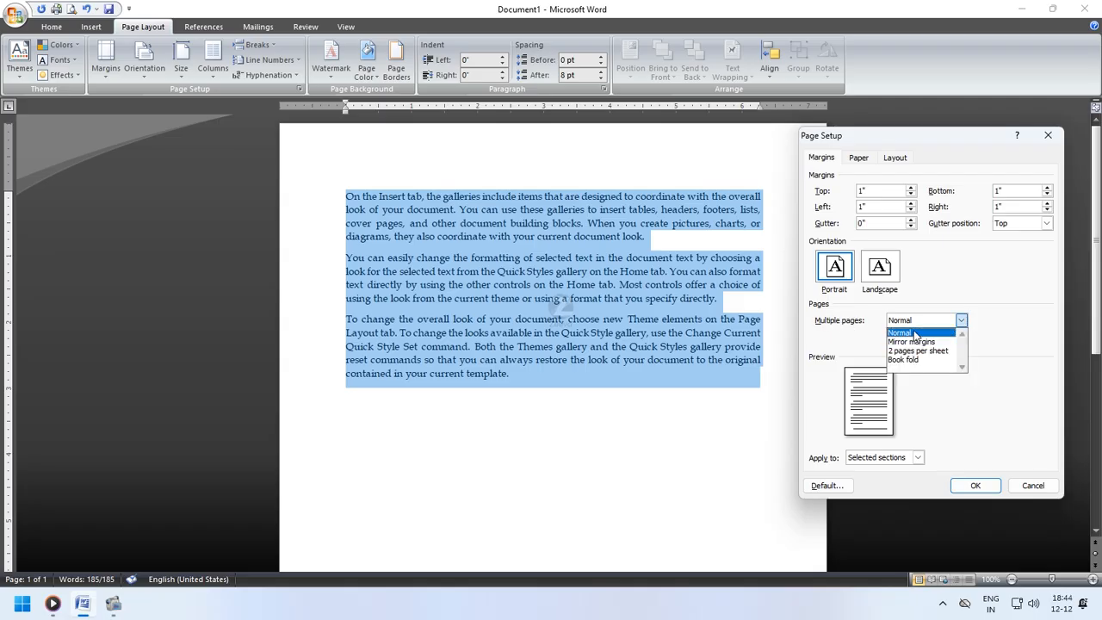
click(996, 296)
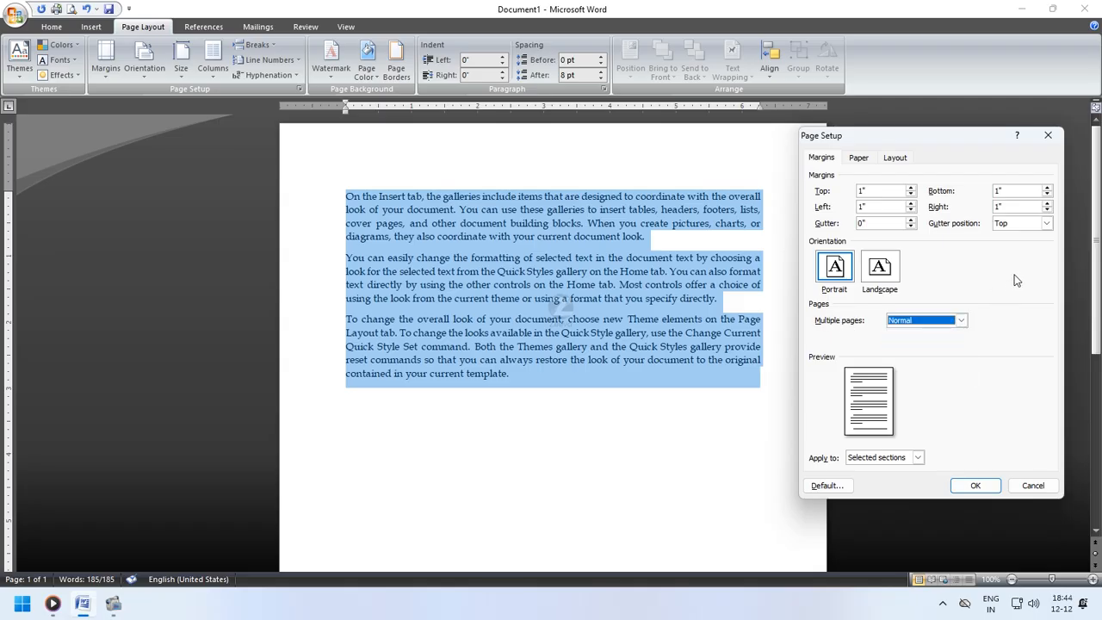
click(858, 159)
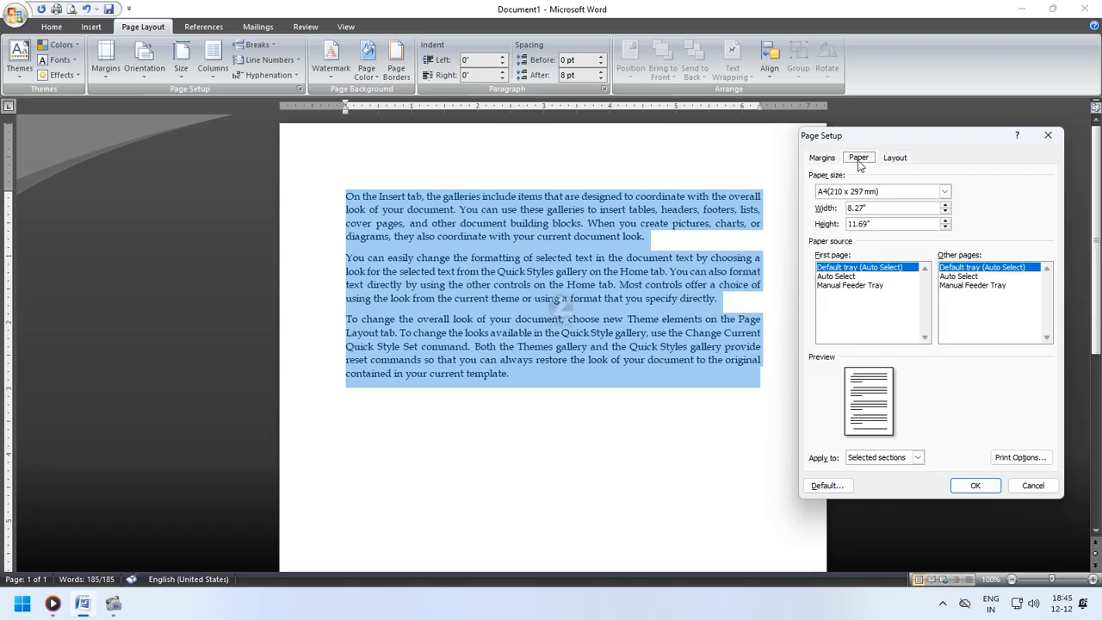
click(944, 191)
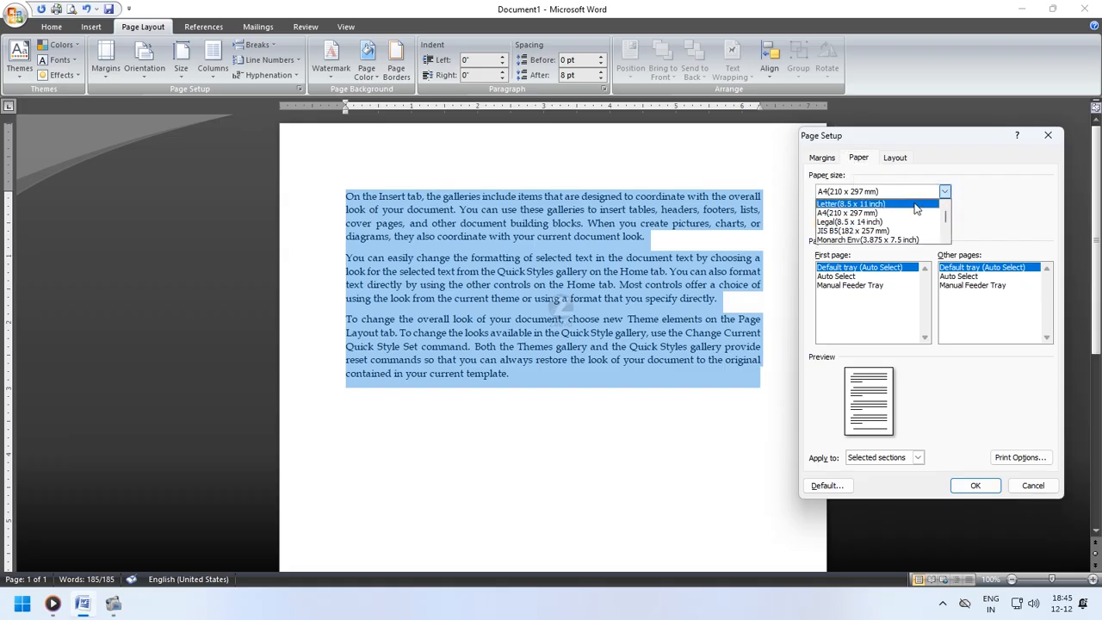
click(891, 158)
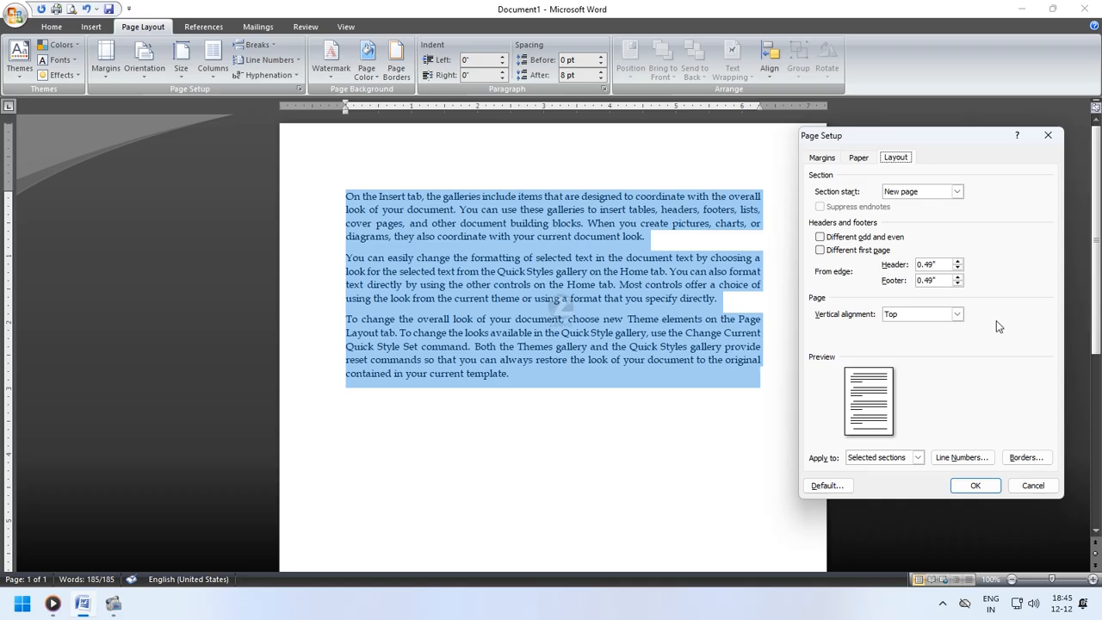
click(1048, 135)
click(595, 473)
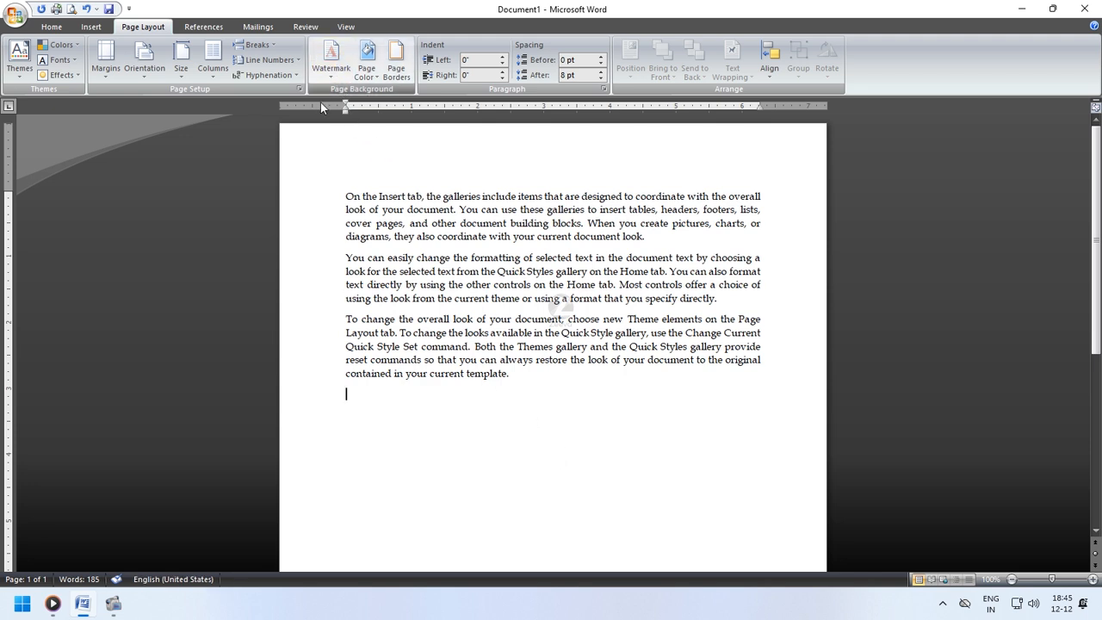
Start a custom text watermark with the text ZEEVA.
click(333, 69)
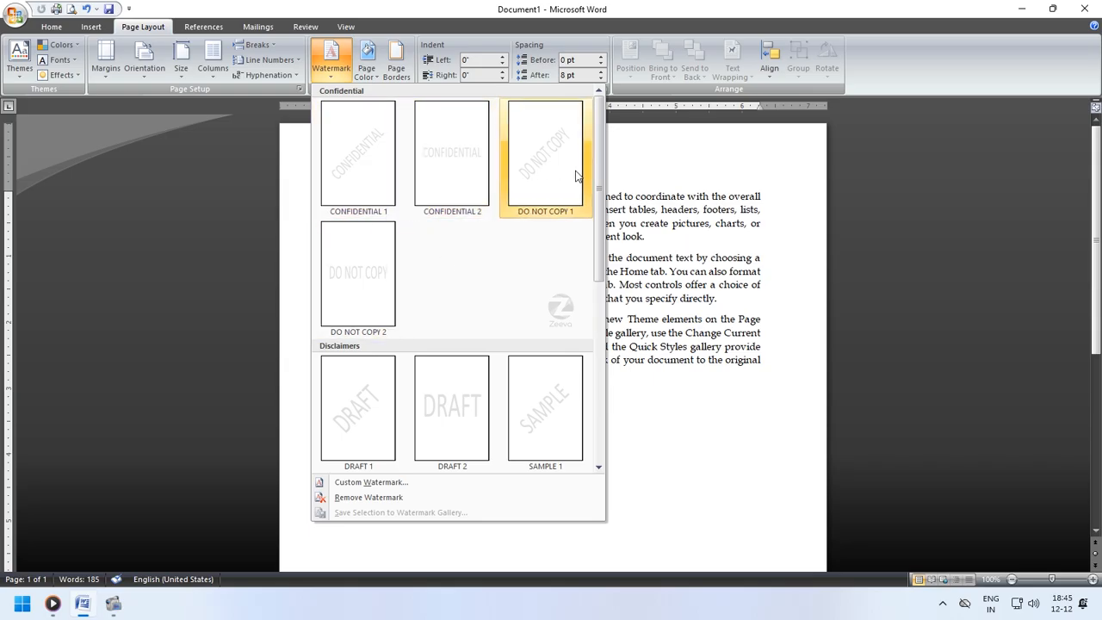
click(367, 484)
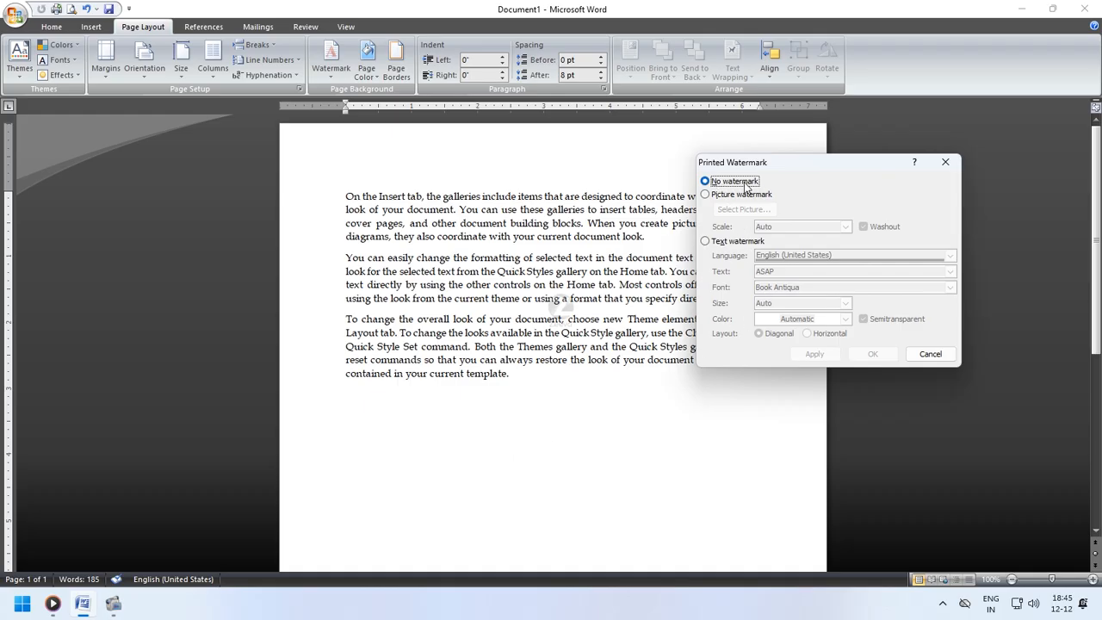
click(730, 242)
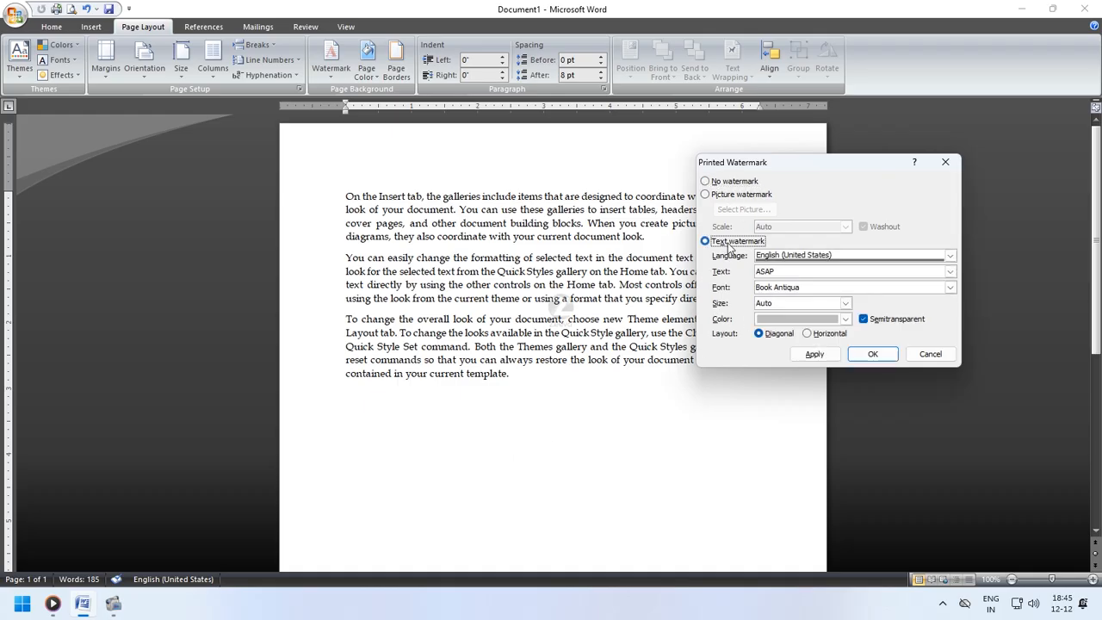
click(789, 272)
double_click(788, 271)
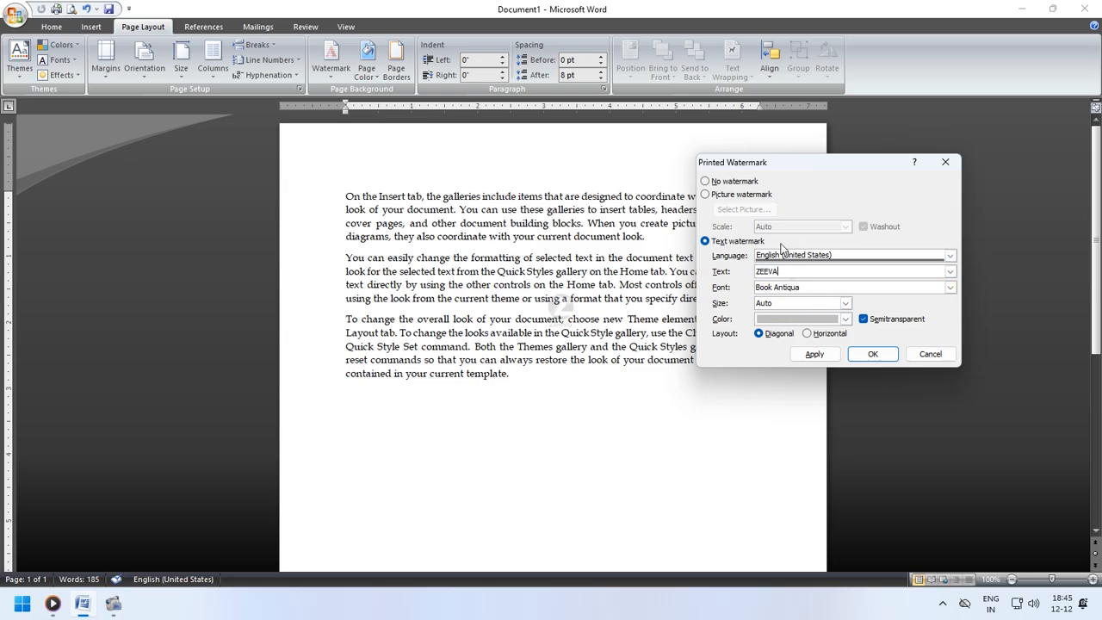
Try light blue and red for the ZEEVA watermark, settle on a light orange theme colour and apply it diagonally.
click(789, 319)
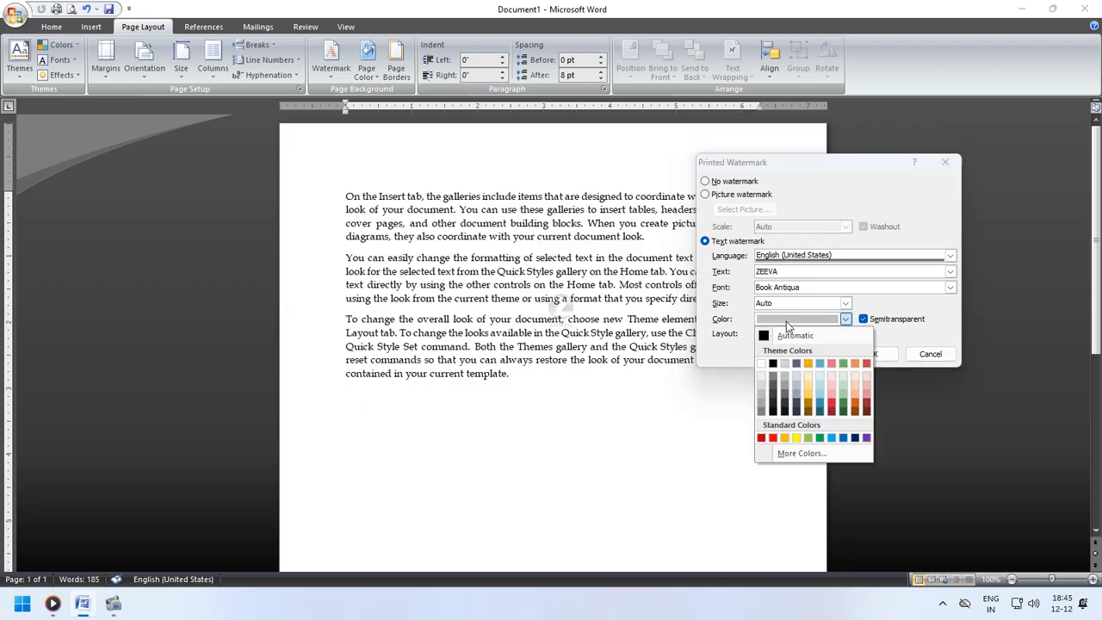
click(818, 386)
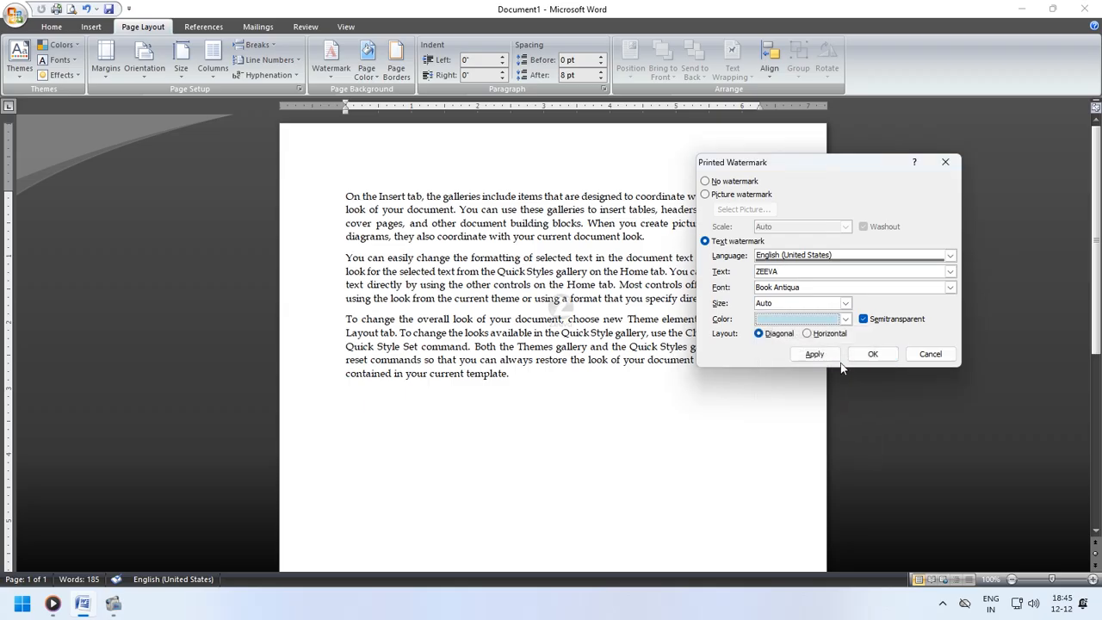
click(846, 319)
click(772, 437)
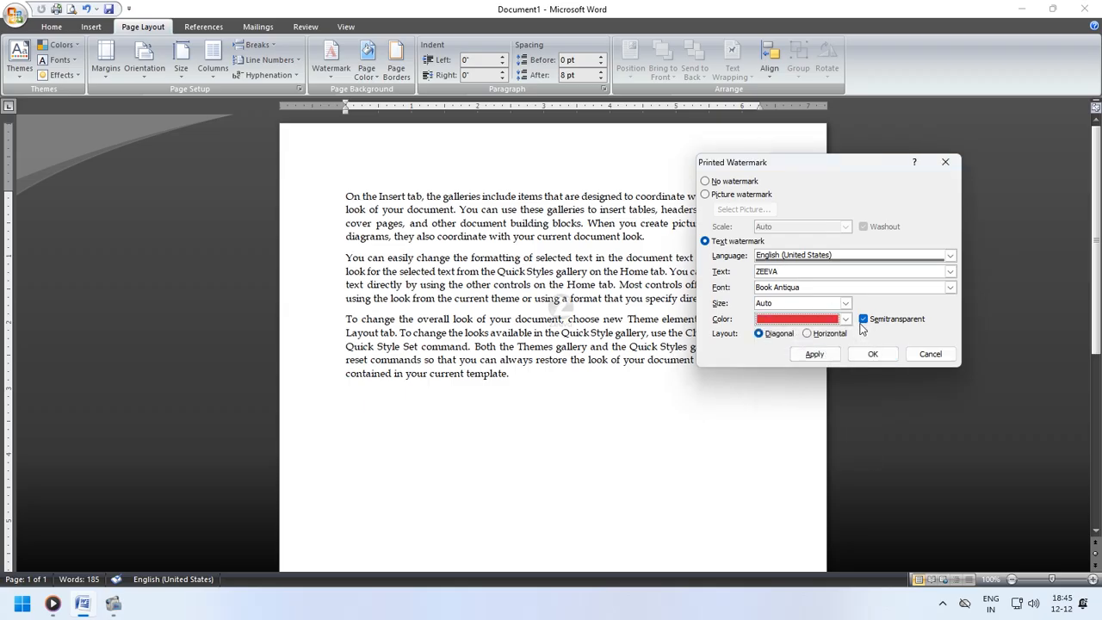
click(807, 320)
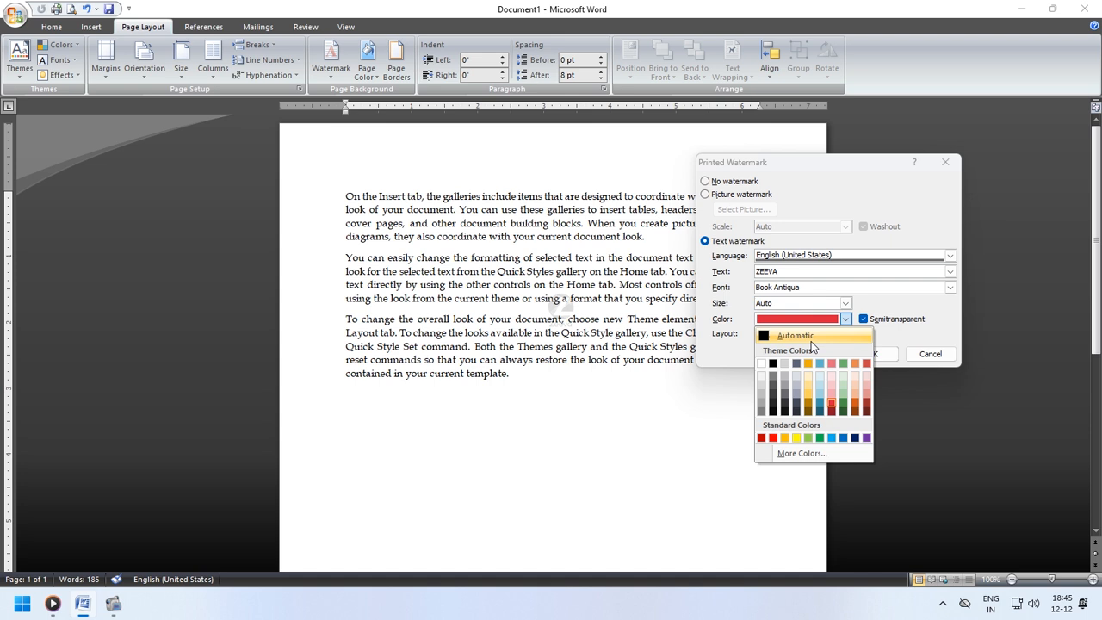
click(810, 384)
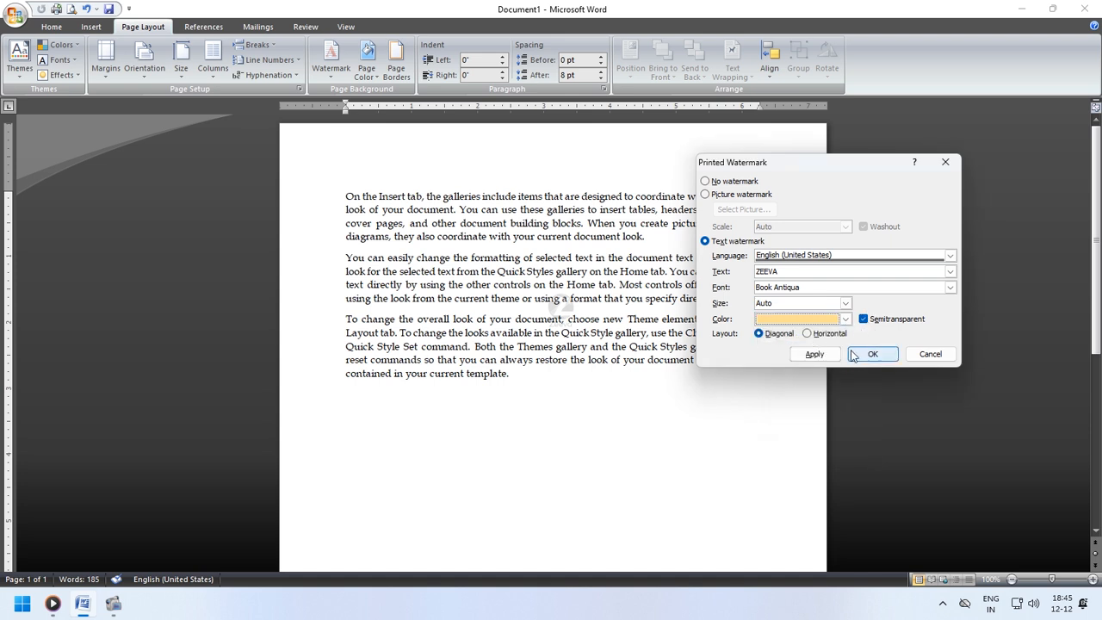
click(871, 358)
scroll(625, 447, down, 8)
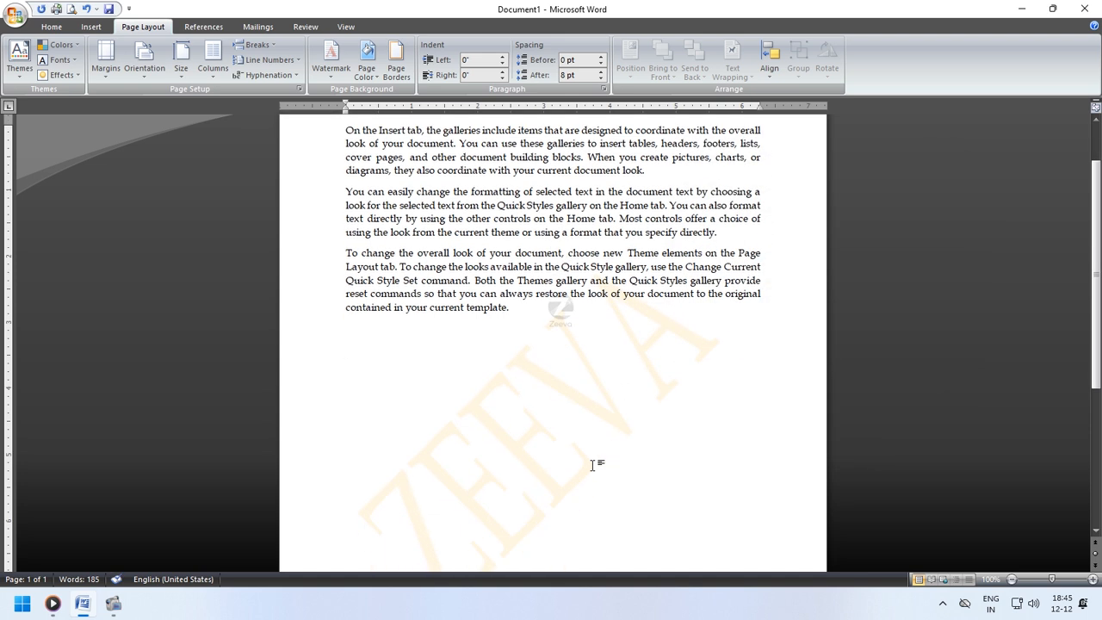
scroll(652, 341, up, 5)
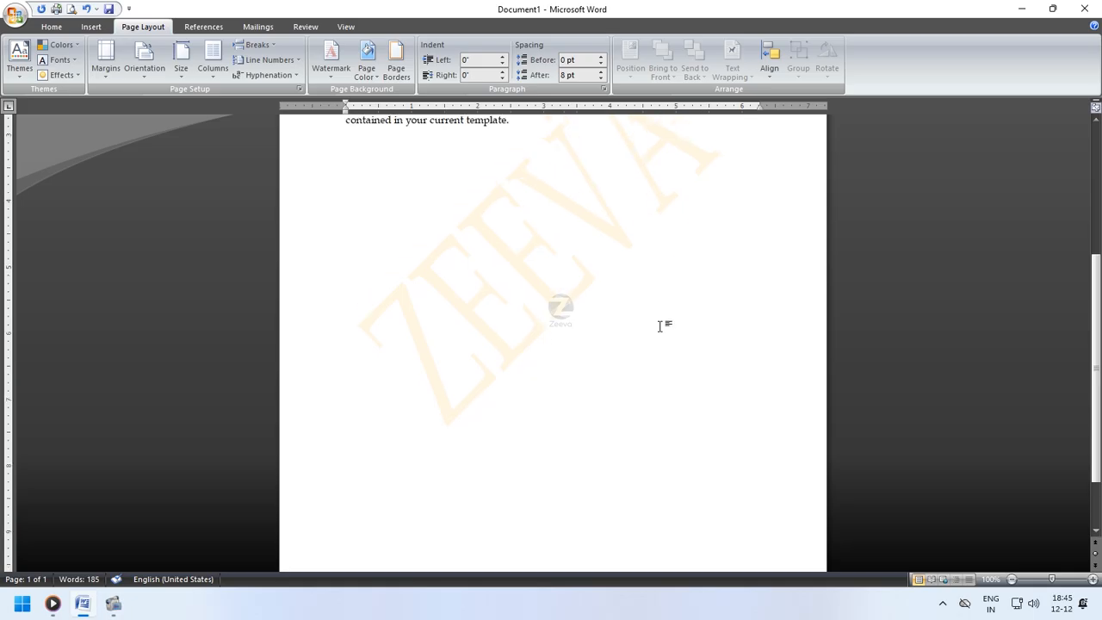
click(331, 62)
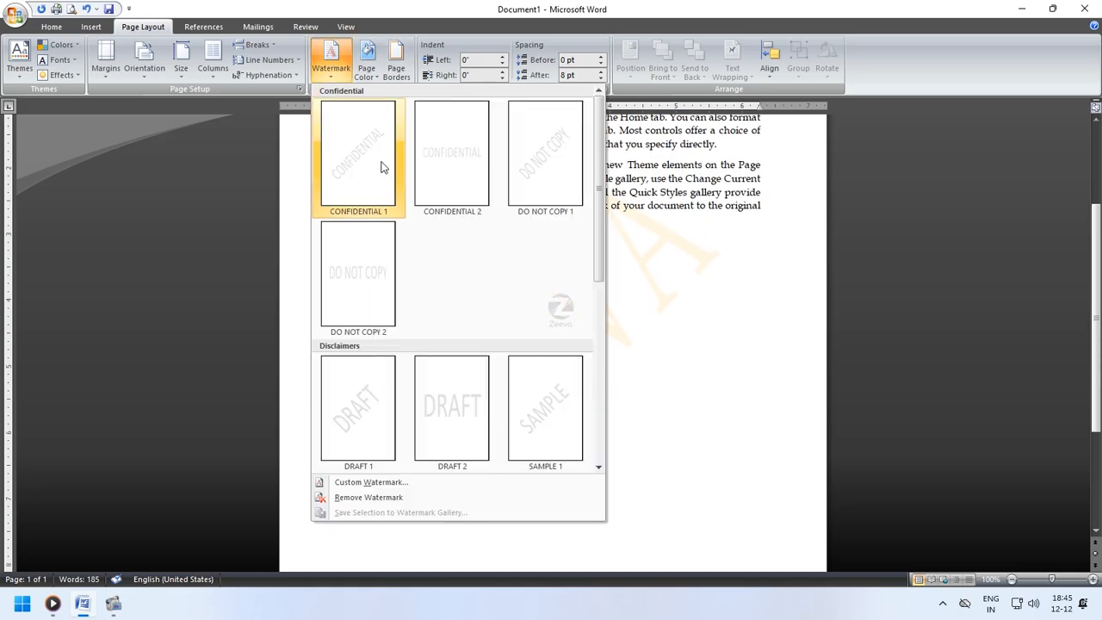
click(372, 483)
click(732, 195)
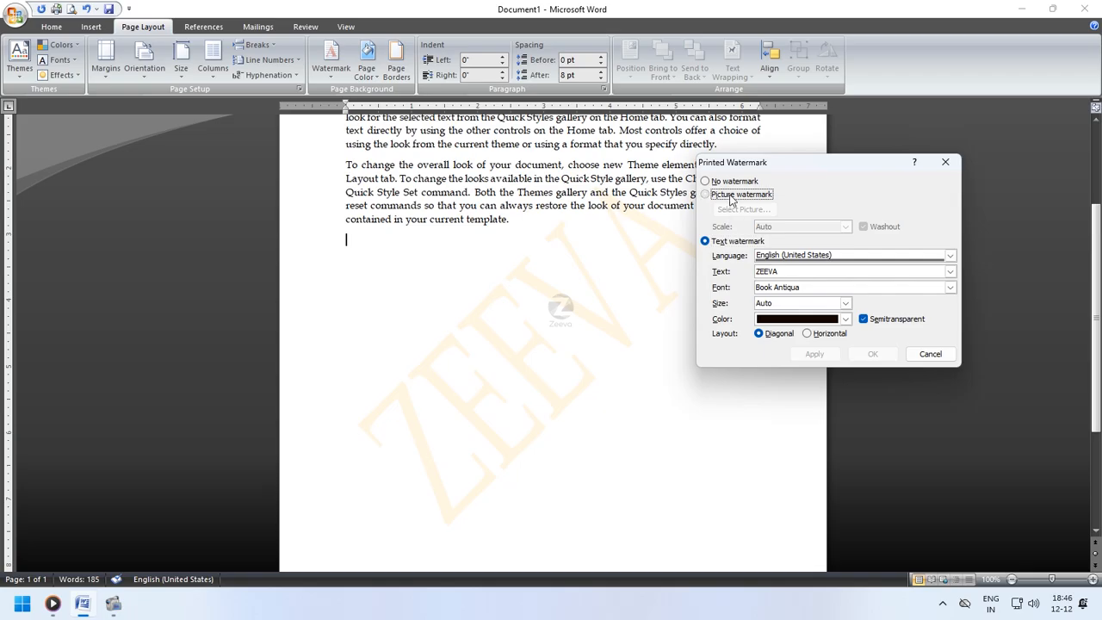
click(742, 209)
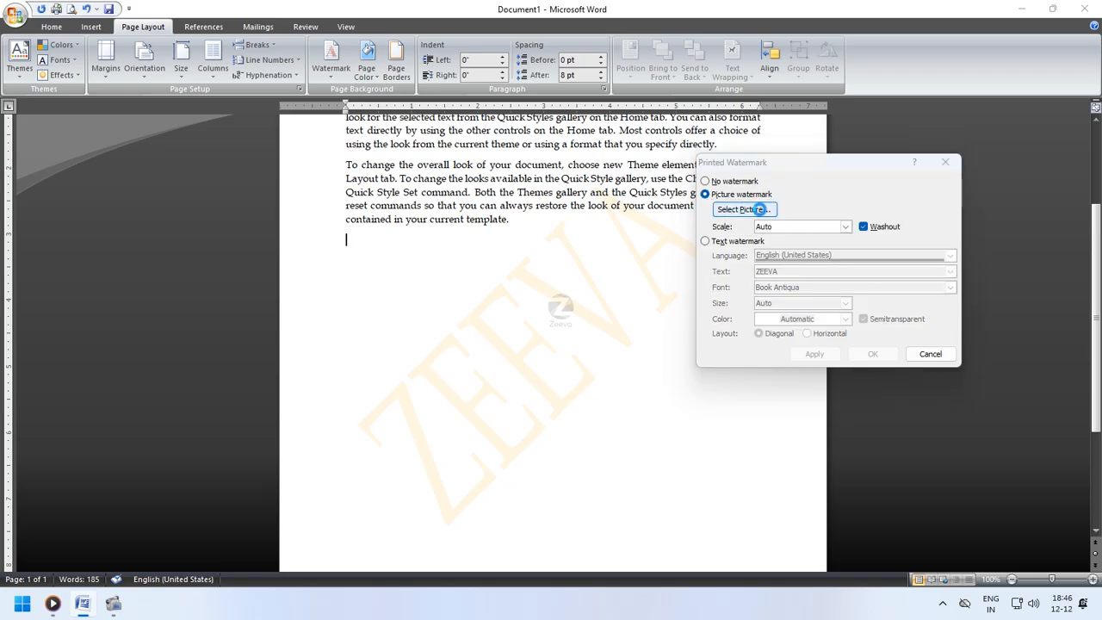
double_click(971, 292)
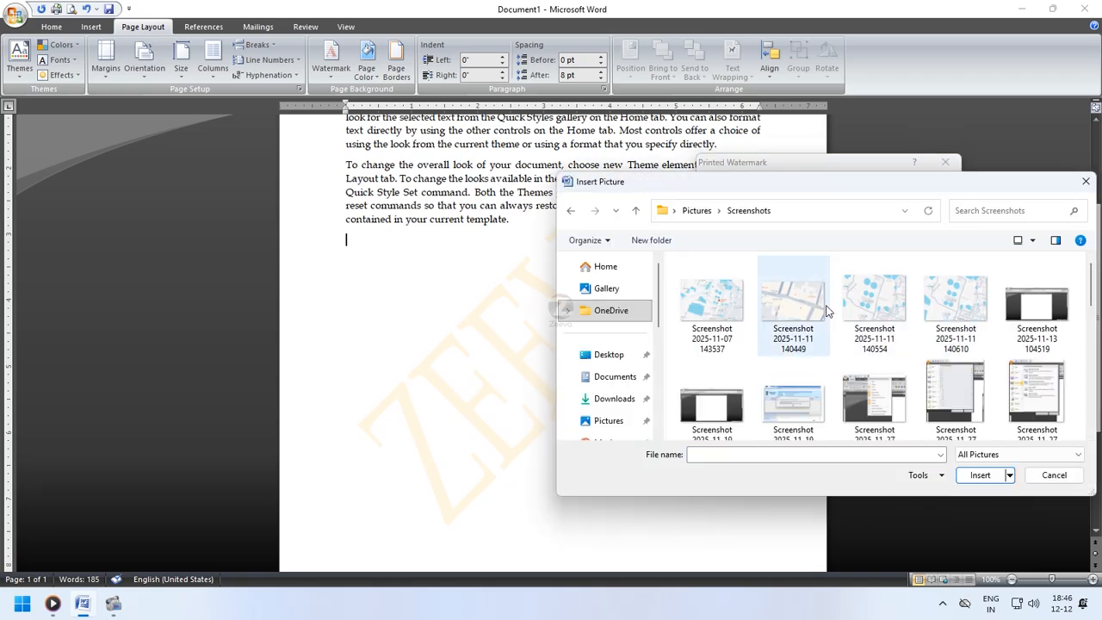
scroll(911, 362, down, 3)
scroll(1014, 383, up, 1)
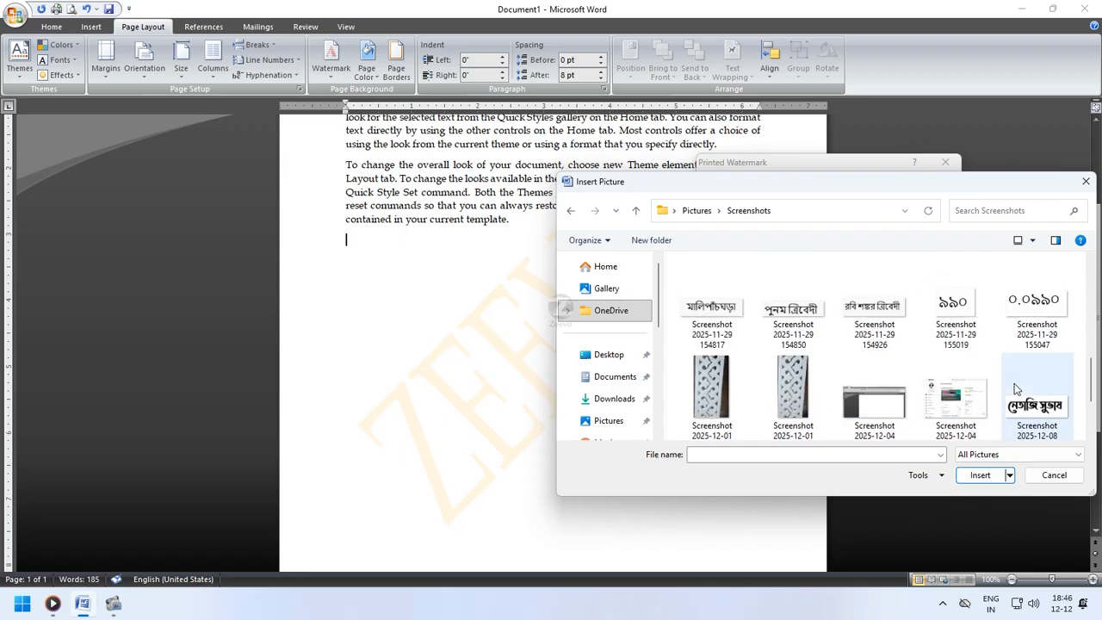
scroll(1014, 383, down, 1)
scroll(1033, 410, up, 1)
double_click(1035, 408)
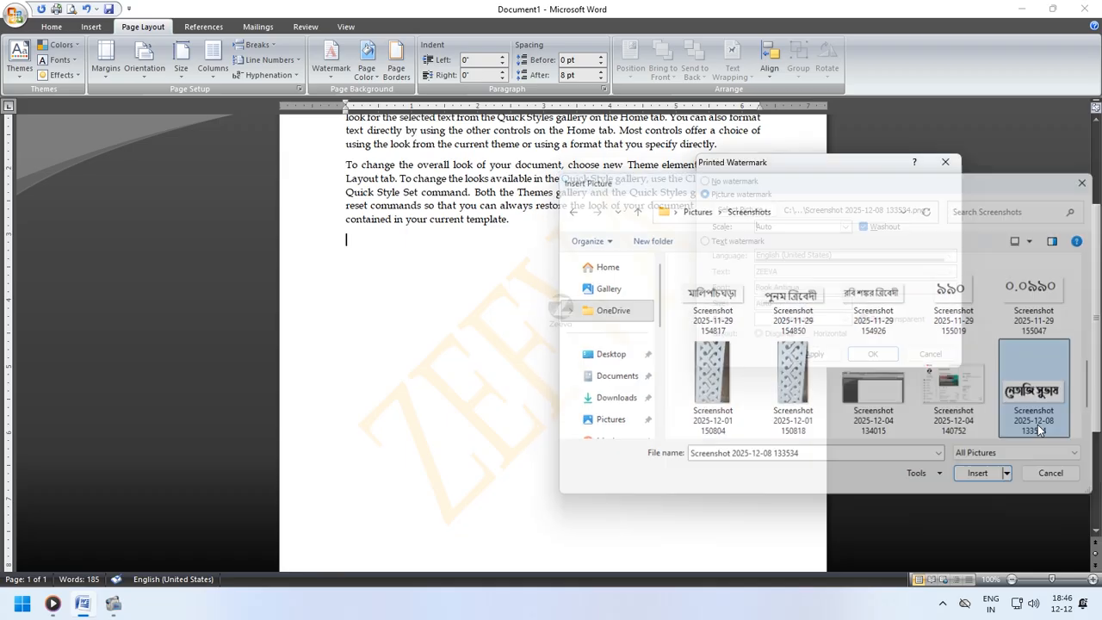
click(871, 354)
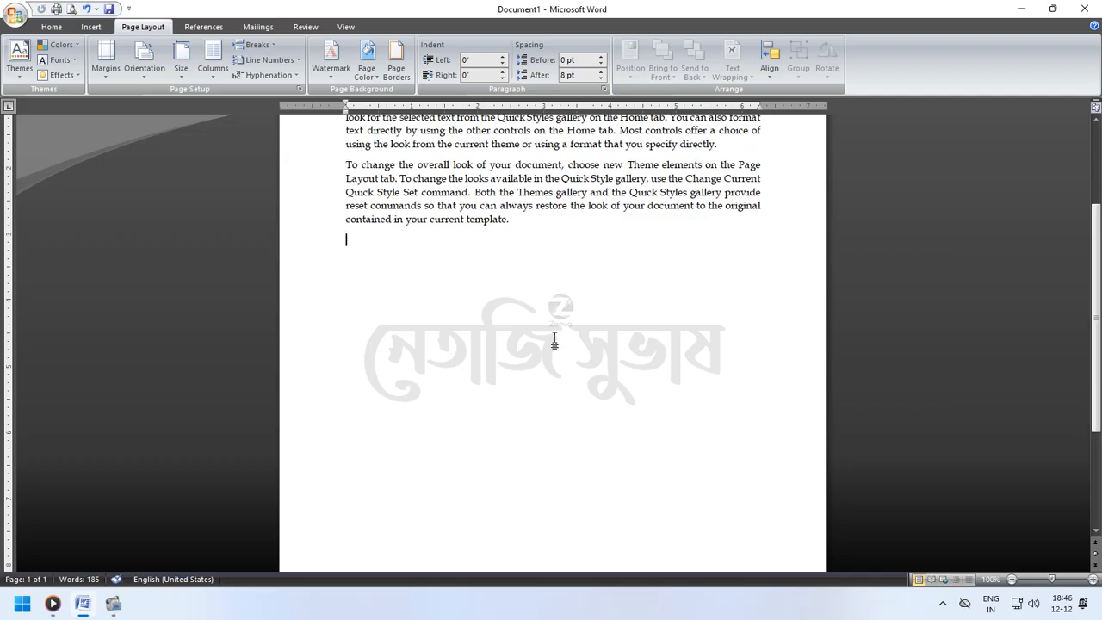
Turn off the washout effect on the picture watermark and apply the change.
click(331, 62)
click(371, 482)
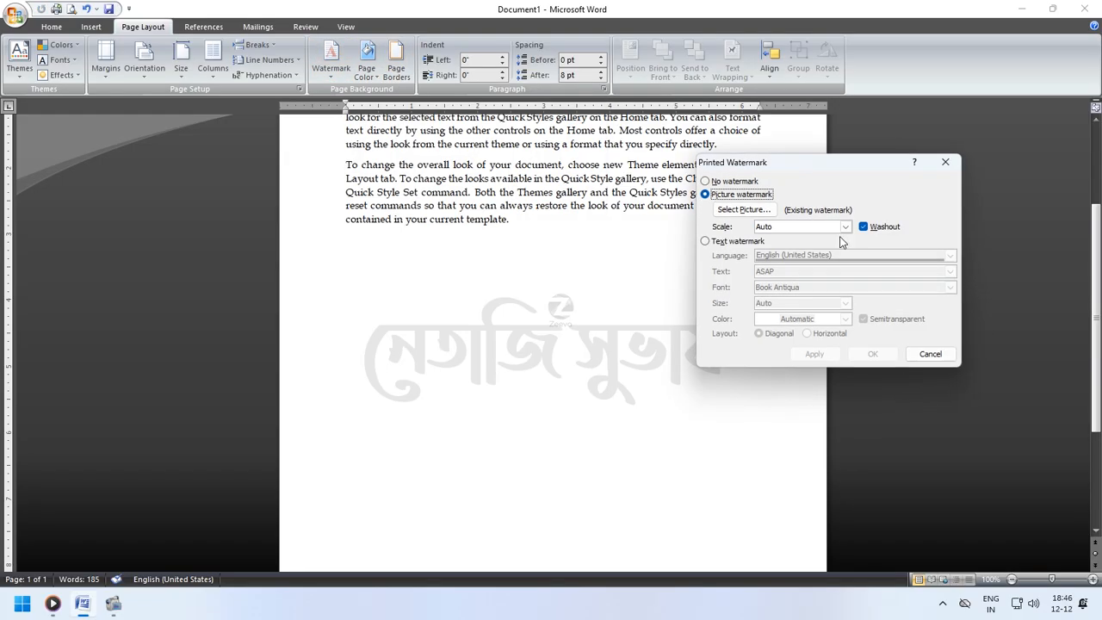
click(863, 226)
click(872, 356)
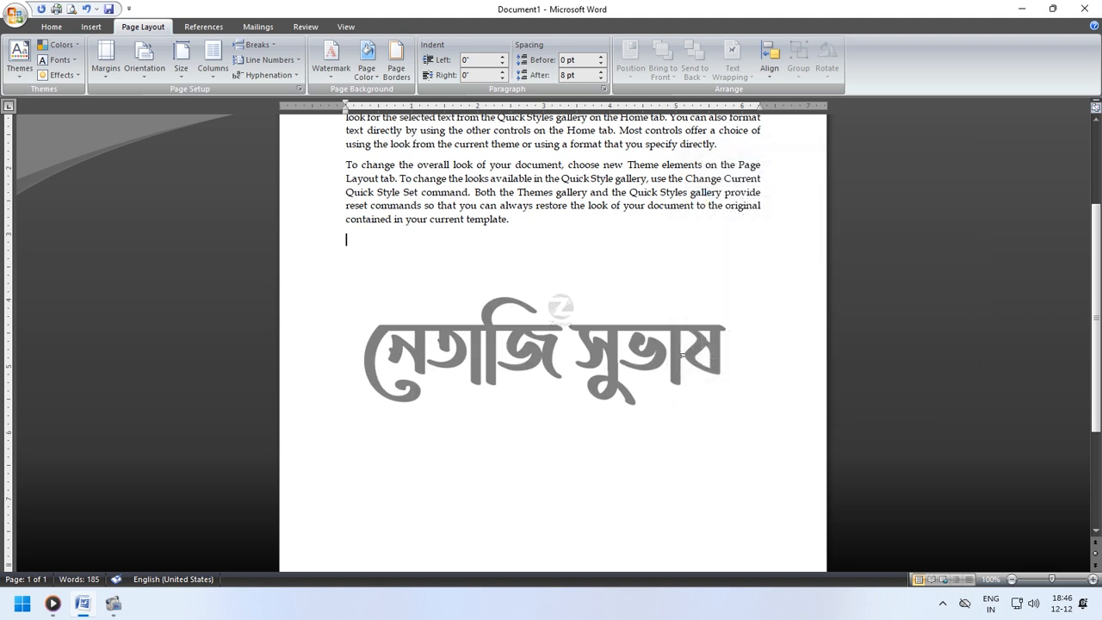
Turn the picture watermark's washout effect back on, and remove the watermark from the document.
click(331, 62)
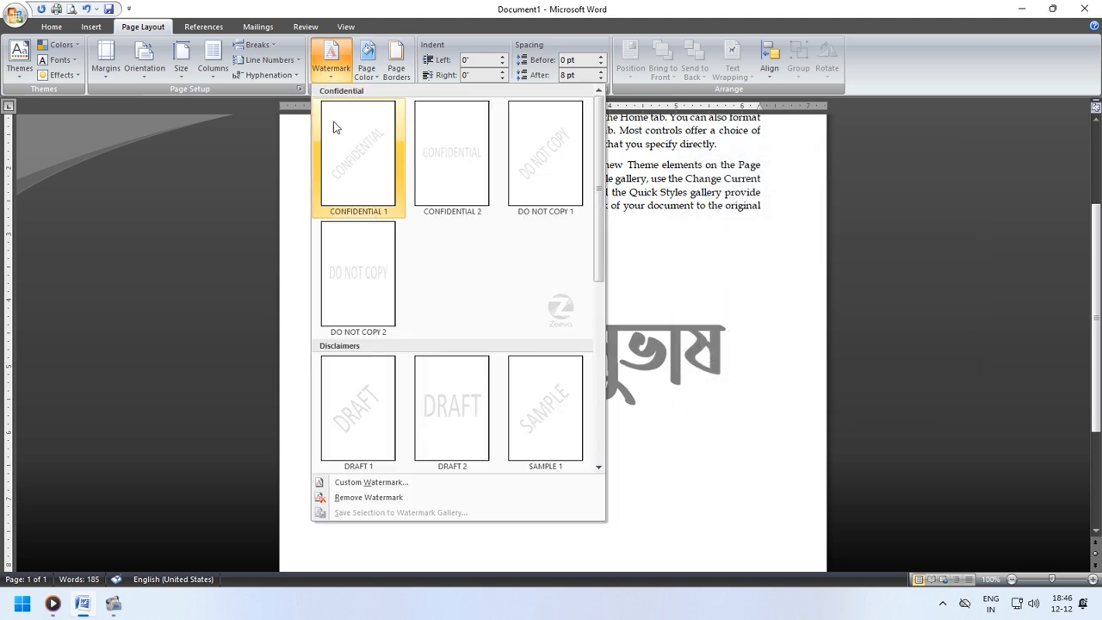
click(366, 482)
click(863, 227)
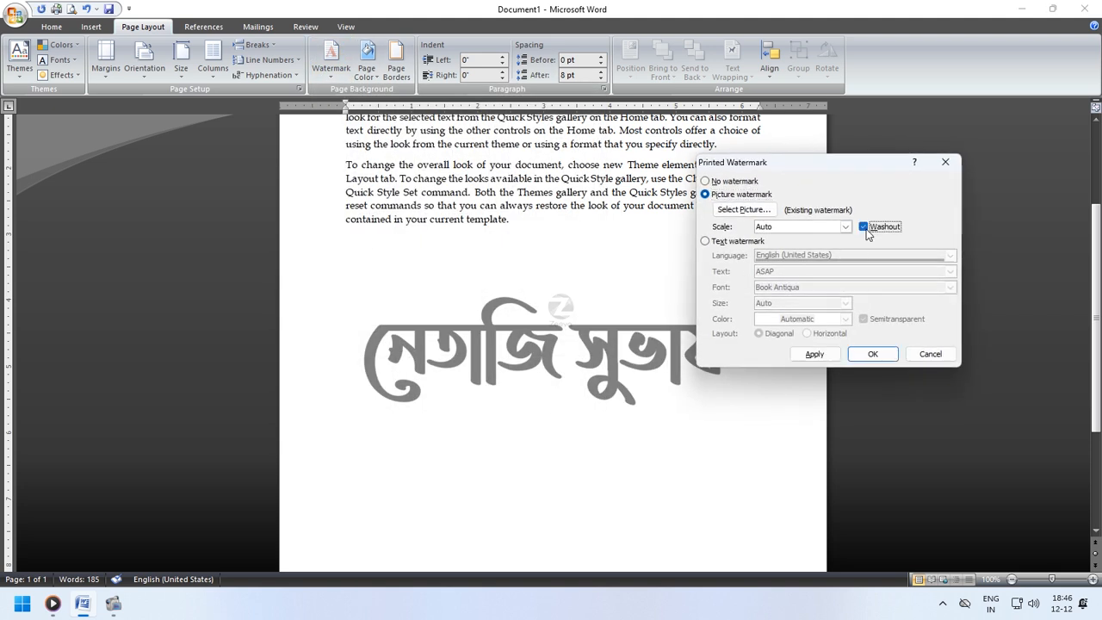
click(872, 354)
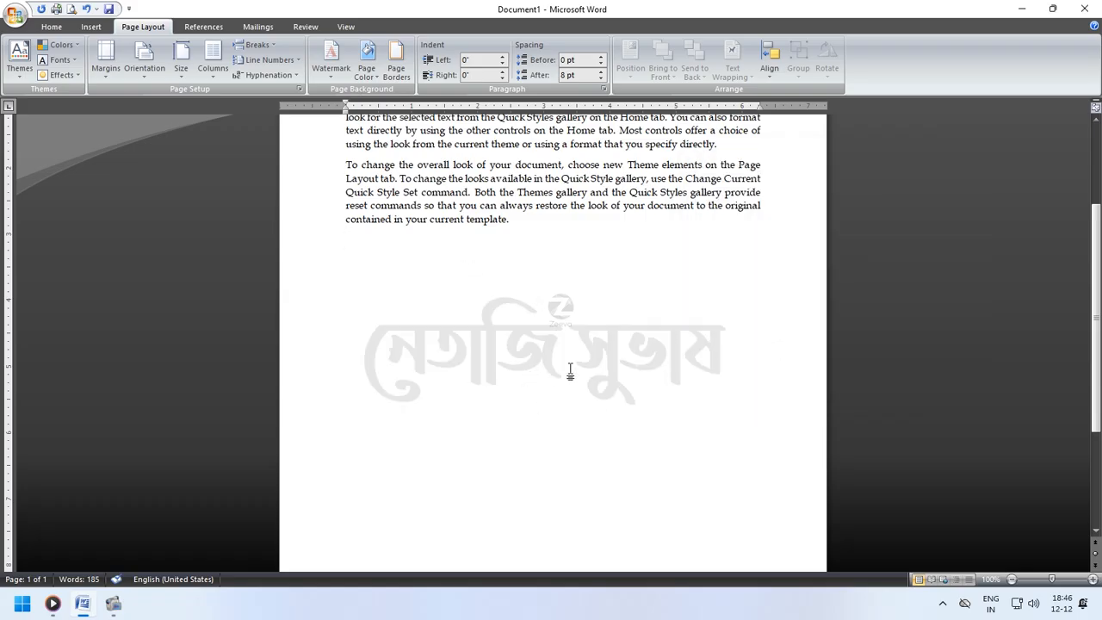
click(332, 70)
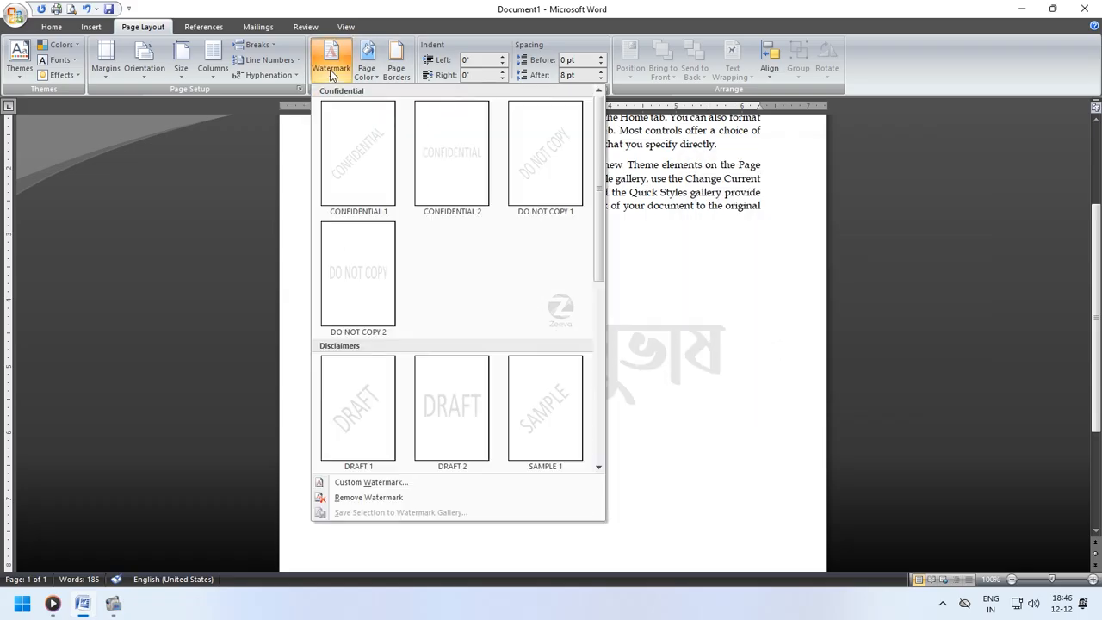
click(377, 499)
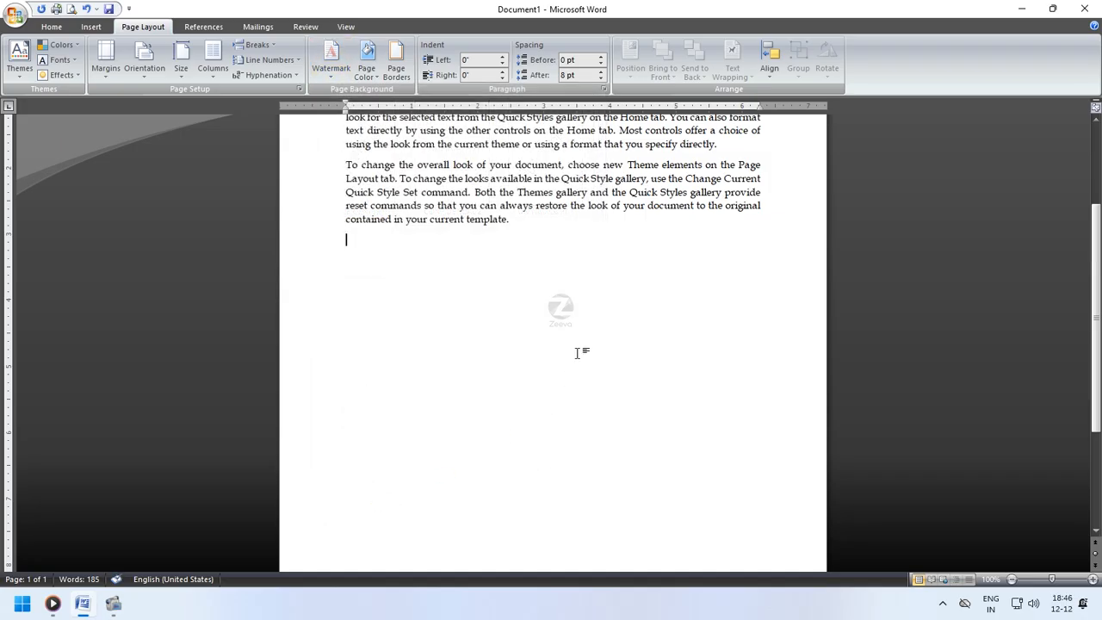
Set the page background to a light blue picked from the standard colours in the More Colors palette.
click(367, 71)
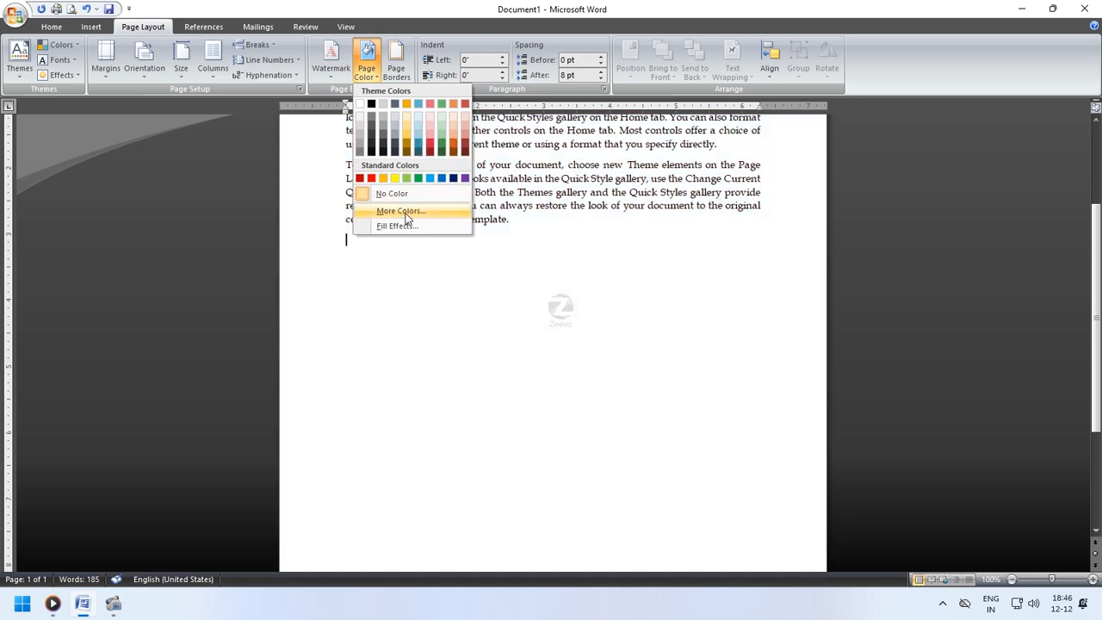
click(403, 211)
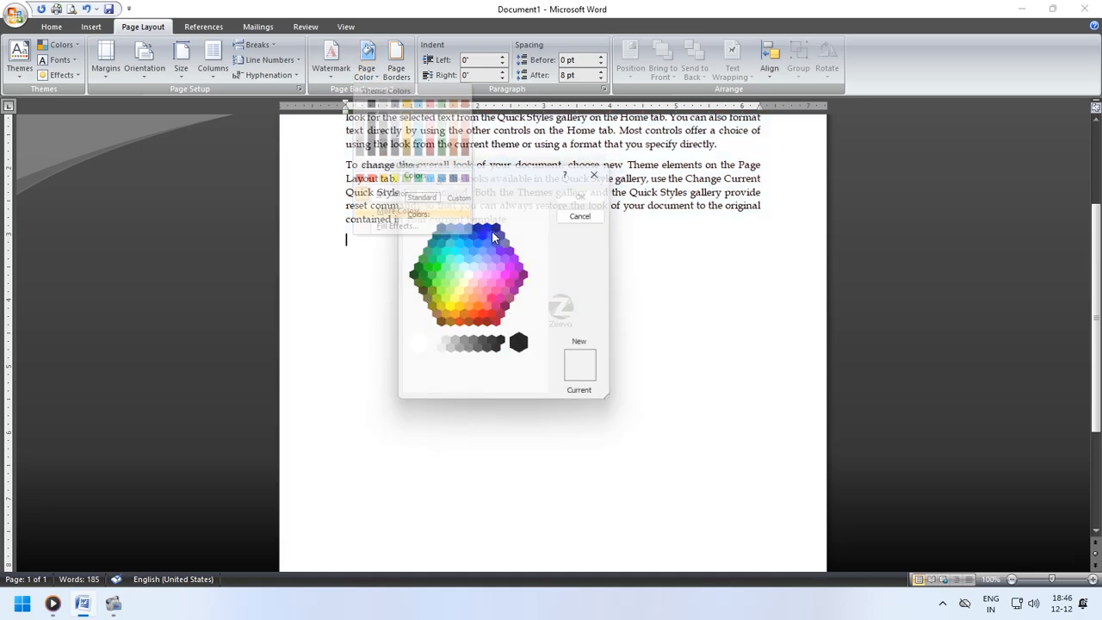
click(493, 289)
click(493, 268)
click(483, 251)
click(467, 262)
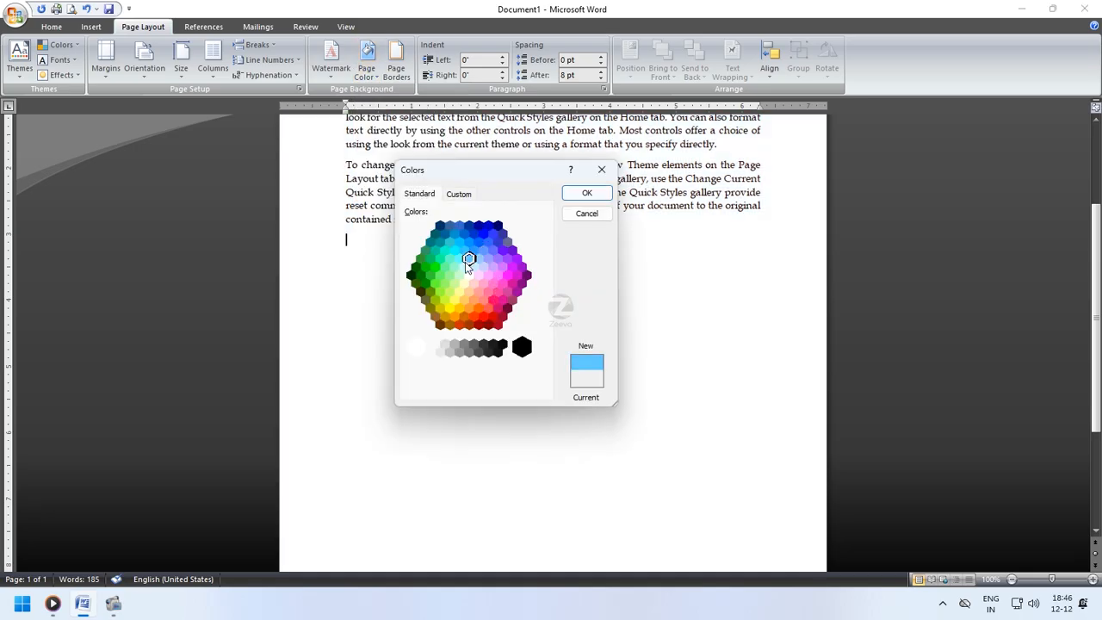
click(467, 265)
click(586, 193)
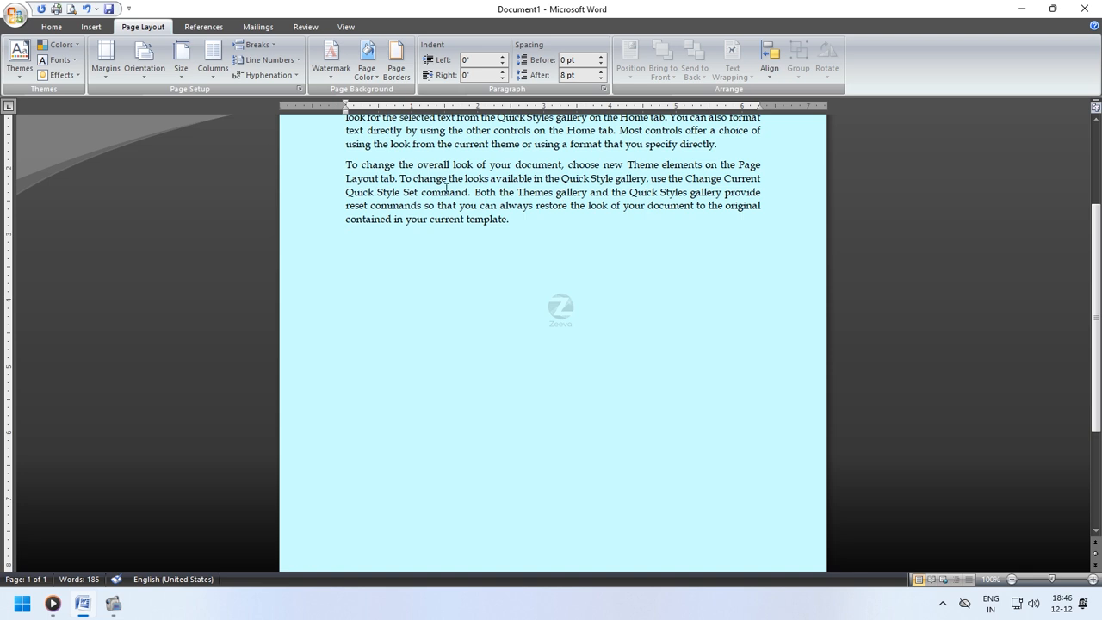
Review the gradient, texture, pattern and picture fill effects, and fill the page background with the White marble texture.
click(375, 78)
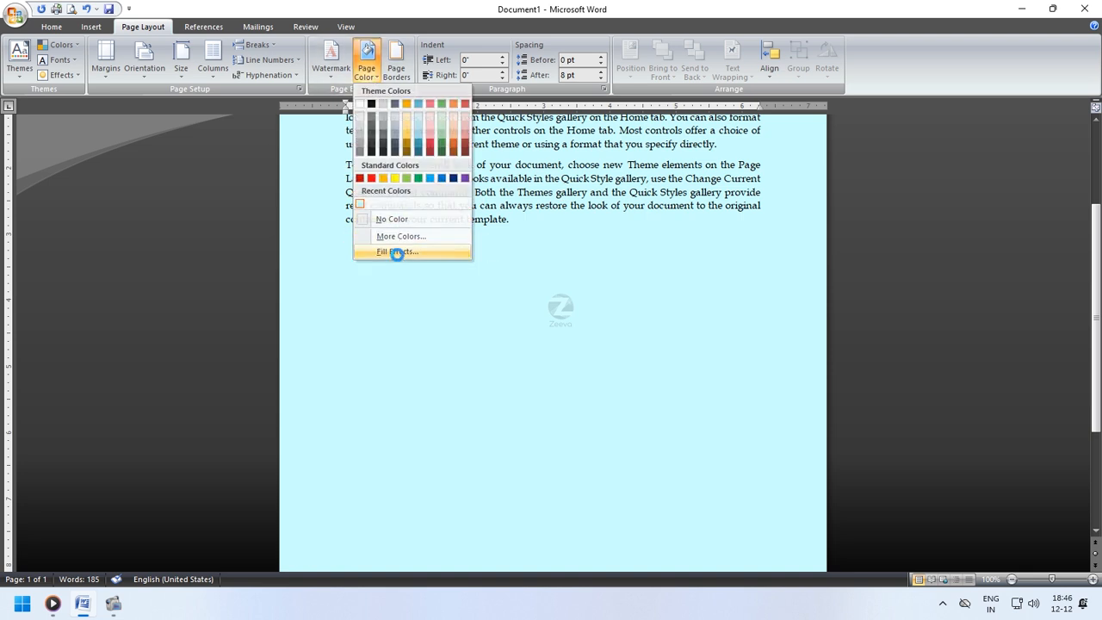
click(396, 253)
drag(556, 141, 688, 166)
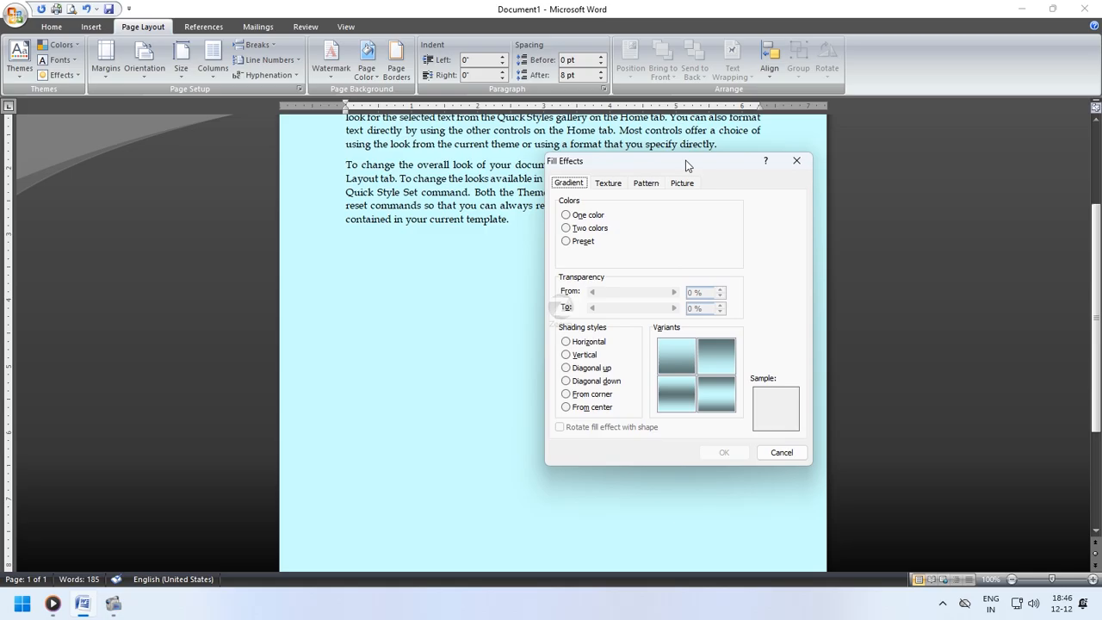
click(602, 185)
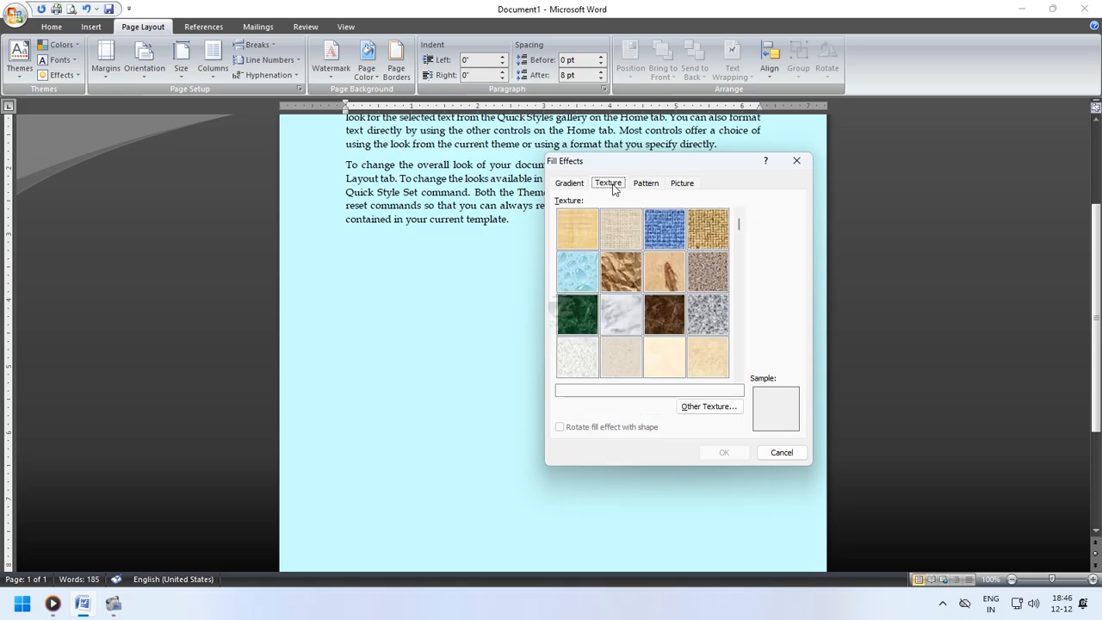
click(653, 188)
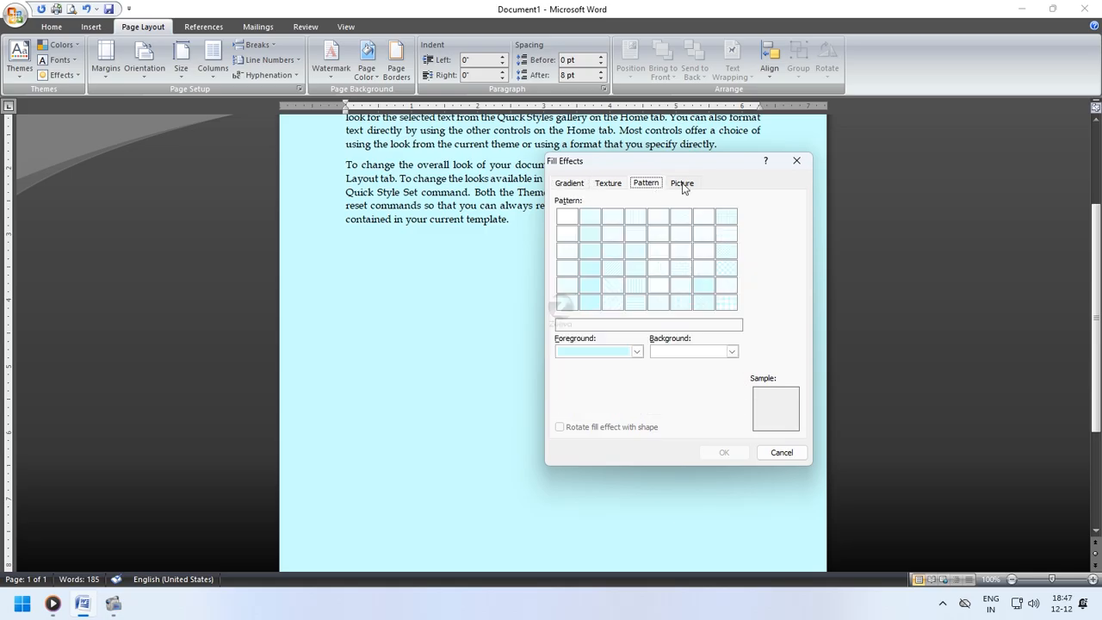
click(684, 187)
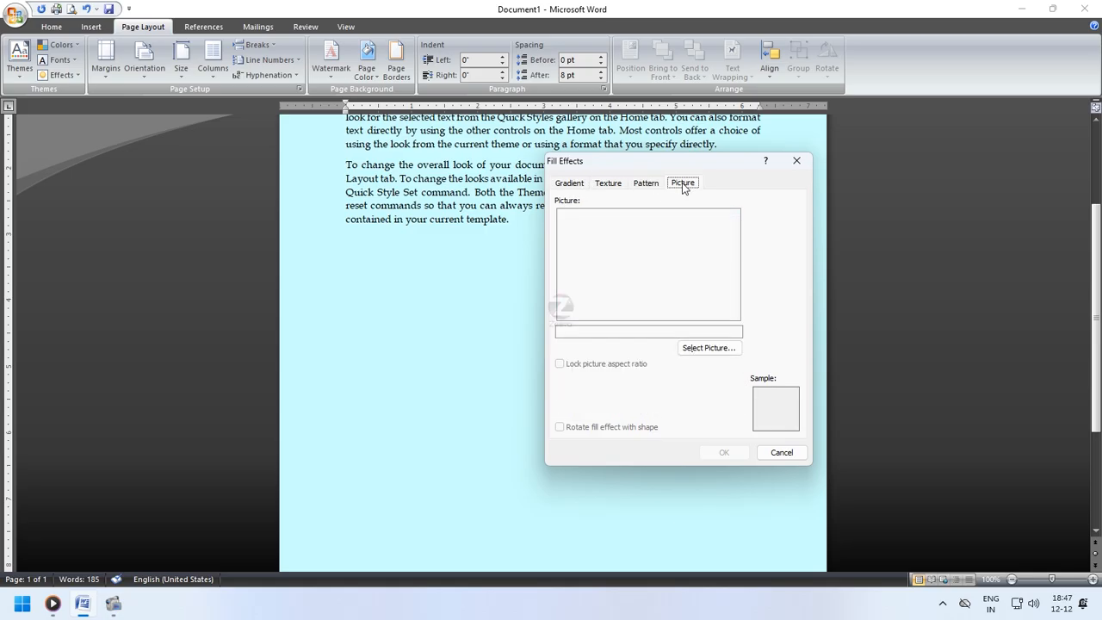
click(607, 184)
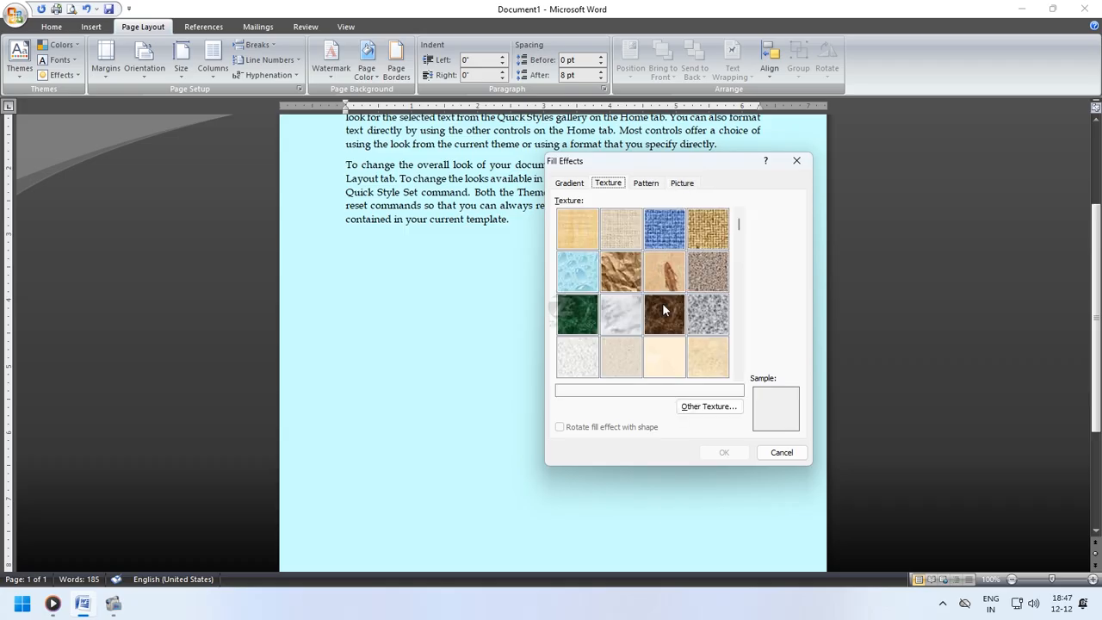
click(697, 317)
click(620, 312)
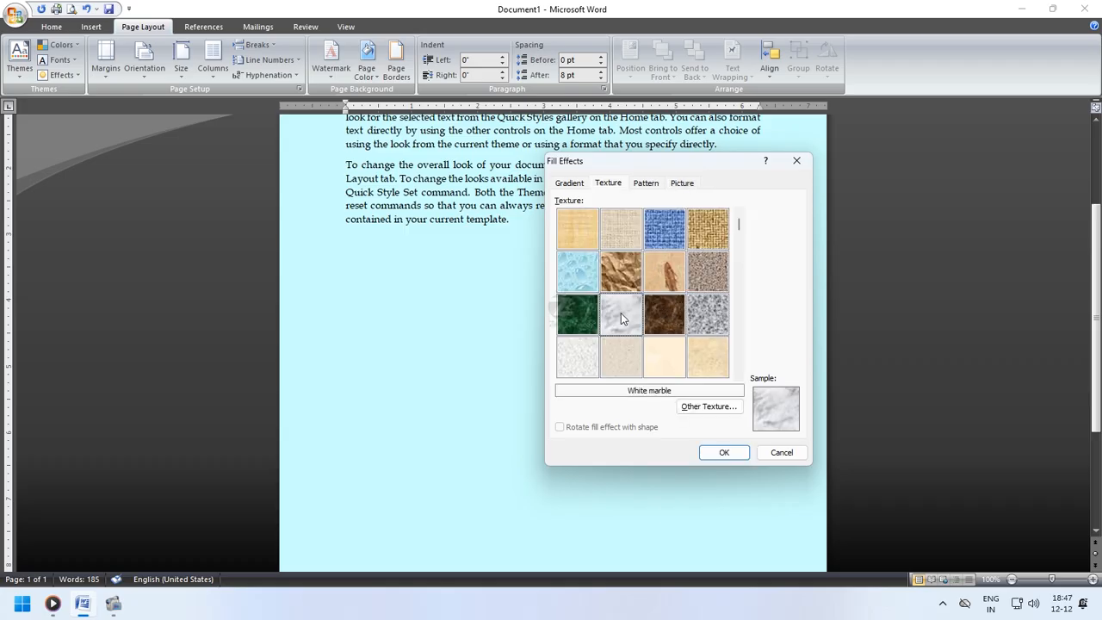
click(725, 452)
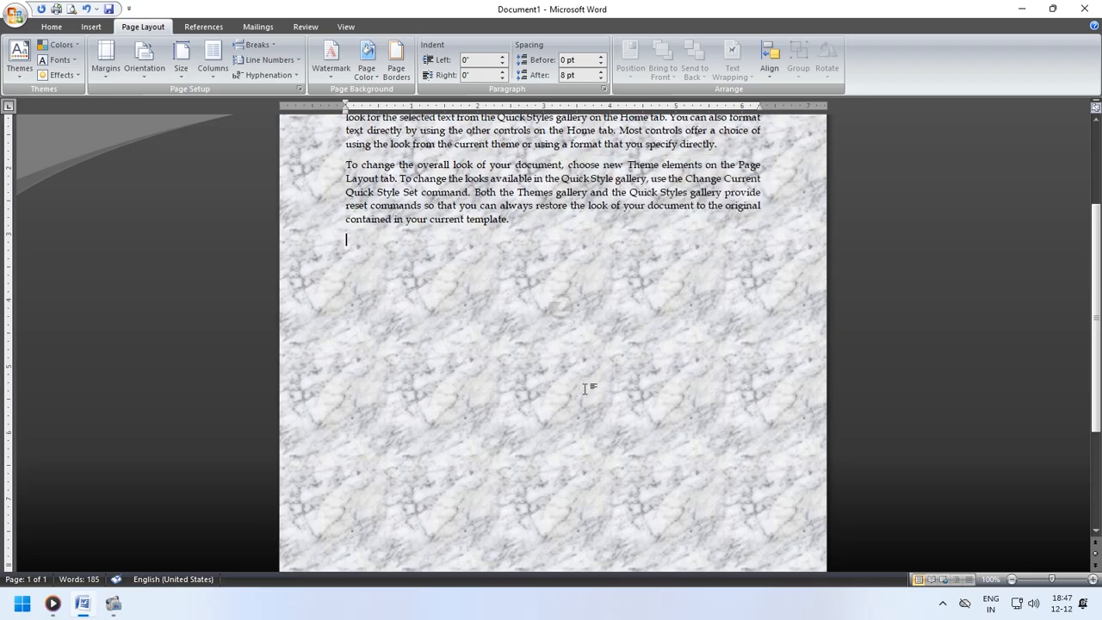
Remove the marble background by setting the page colour to No Color.
scroll(576, 385, up, 3)
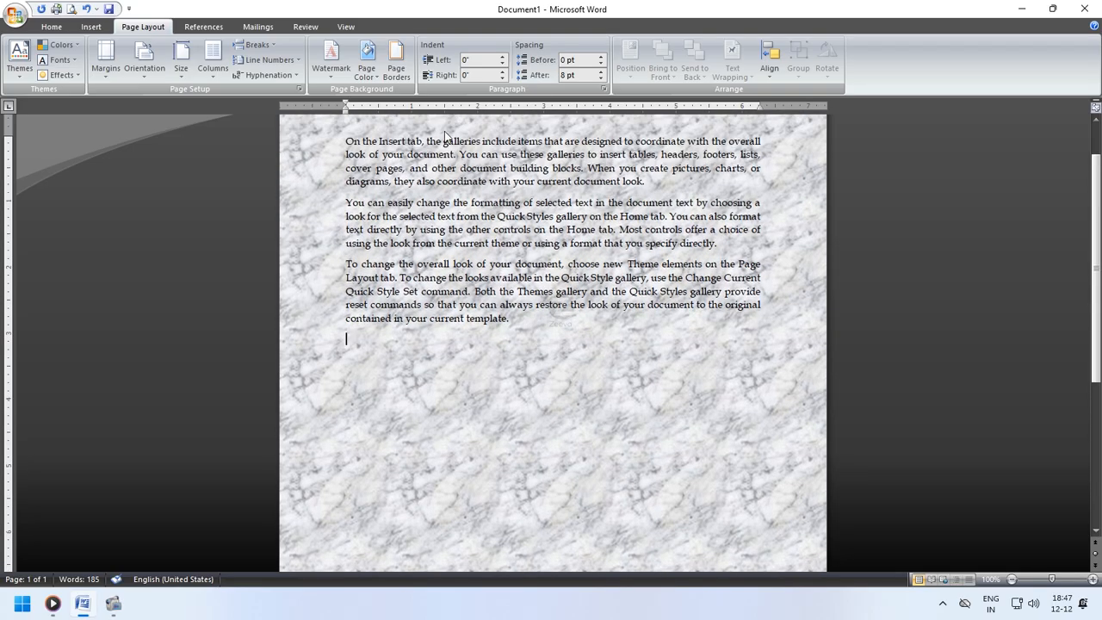
click(370, 72)
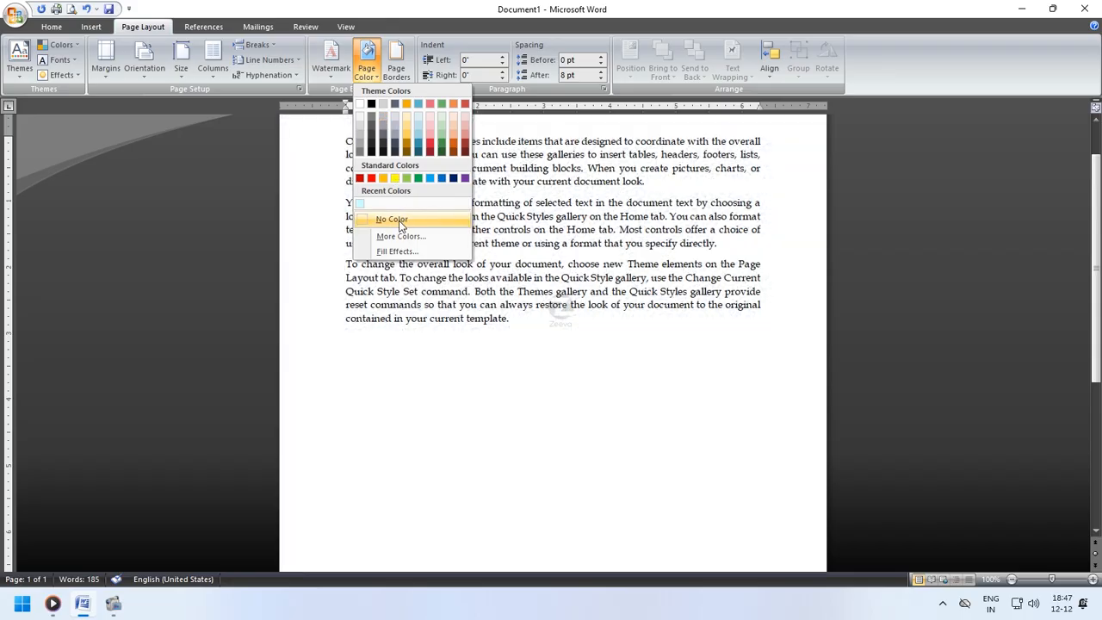
click(395, 220)
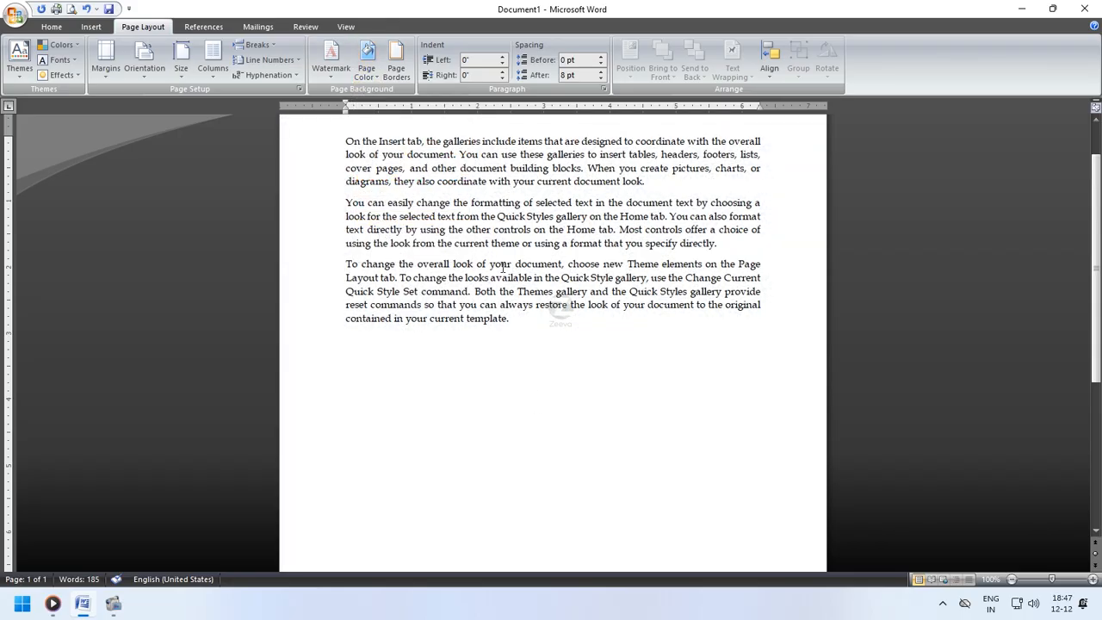
Examine the paragraph border, page border and shading options in the Borders and Shading settings.
click(396, 68)
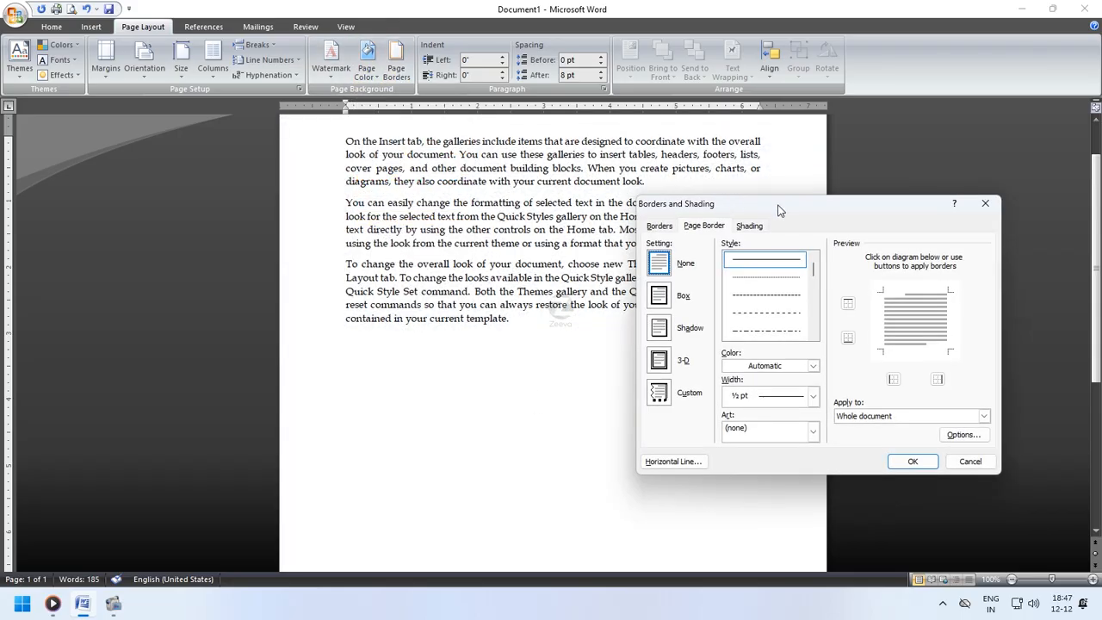
drag(779, 210, 761, 189)
click(650, 207)
click(689, 207)
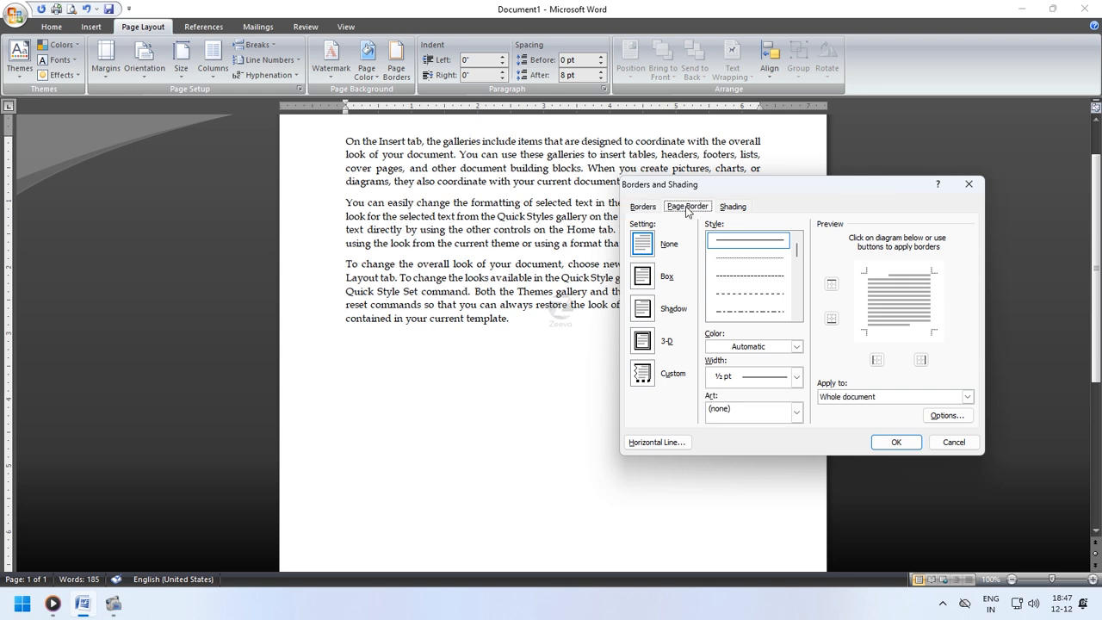
click(733, 207)
click(693, 207)
click(644, 207)
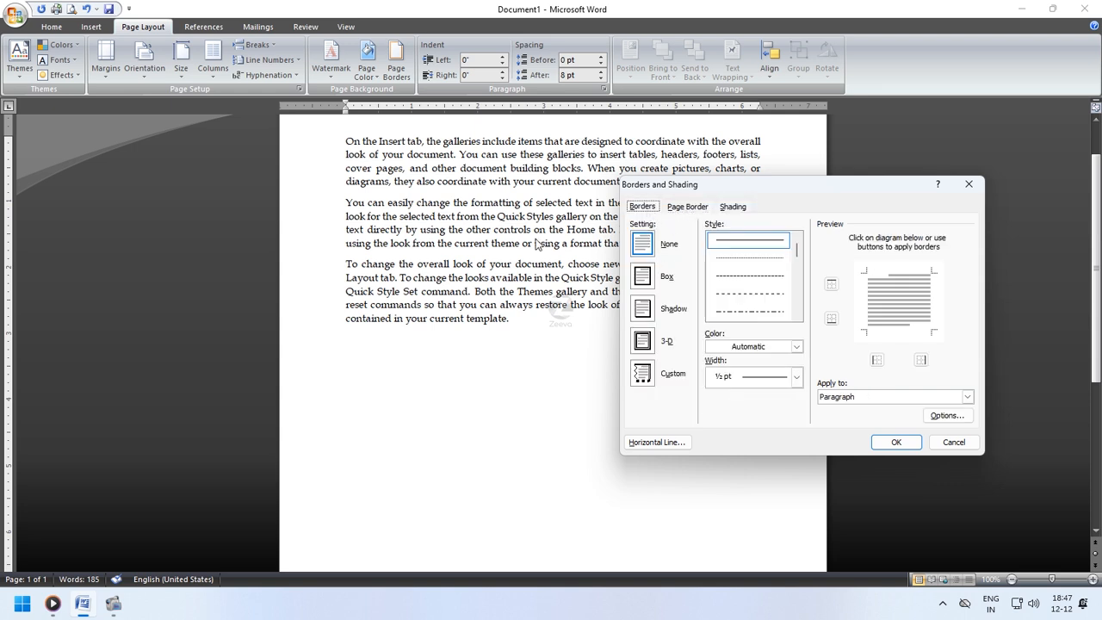
click(686, 208)
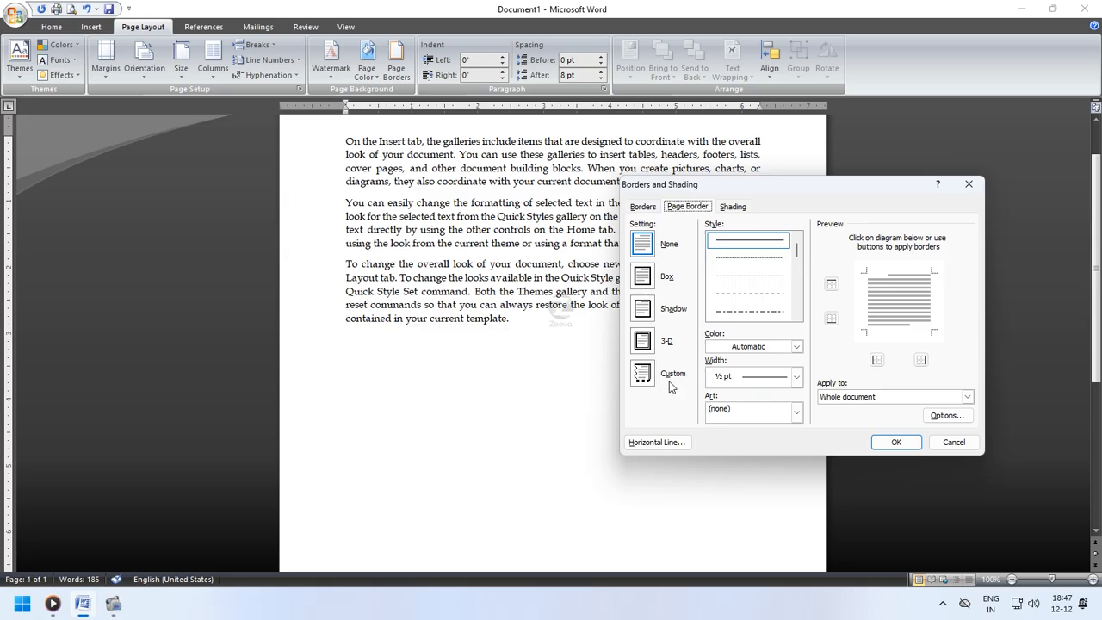
Choose a Box page border with a thick 3 pt multi-line style.
click(642, 275)
click(797, 316)
click(797, 316)
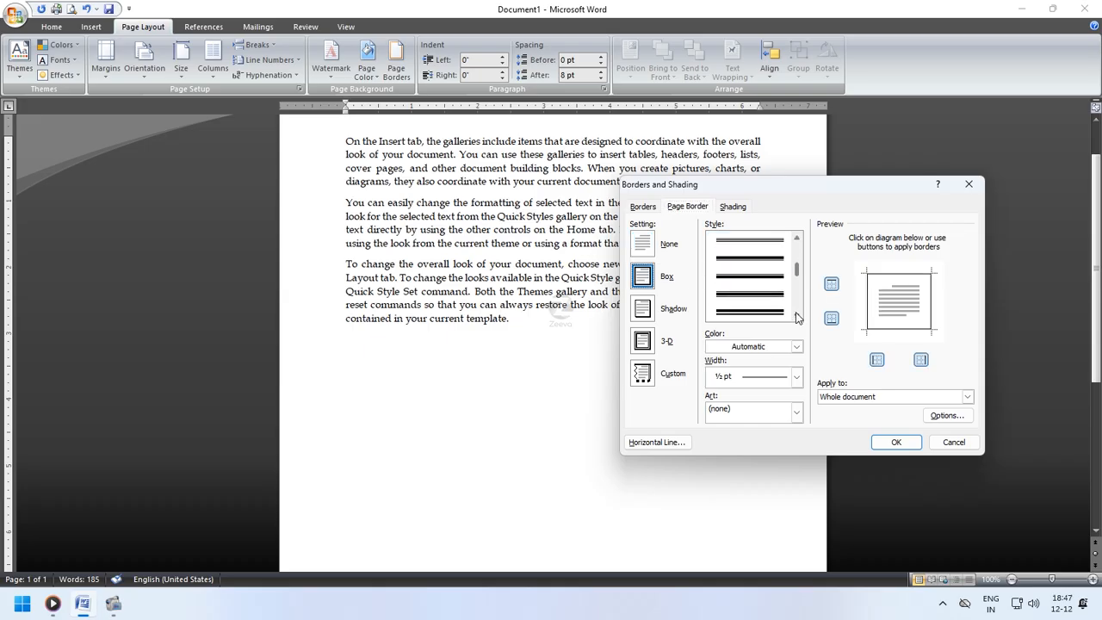
click(796, 316)
click(797, 315)
click(763, 284)
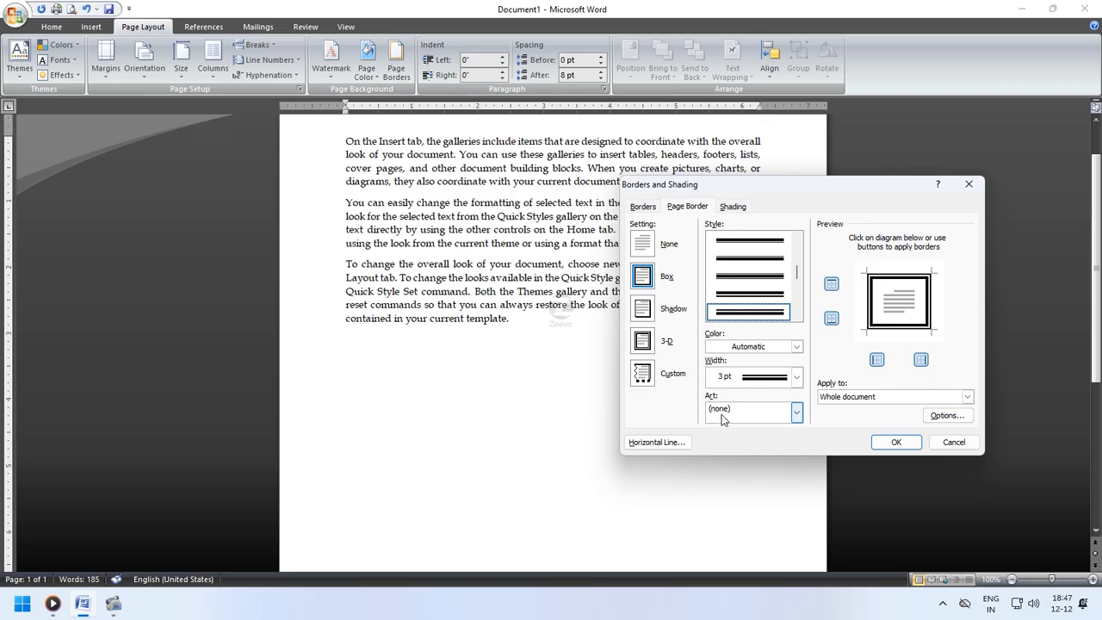
Replace the page border's line style with the red flower art design.
click(797, 413)
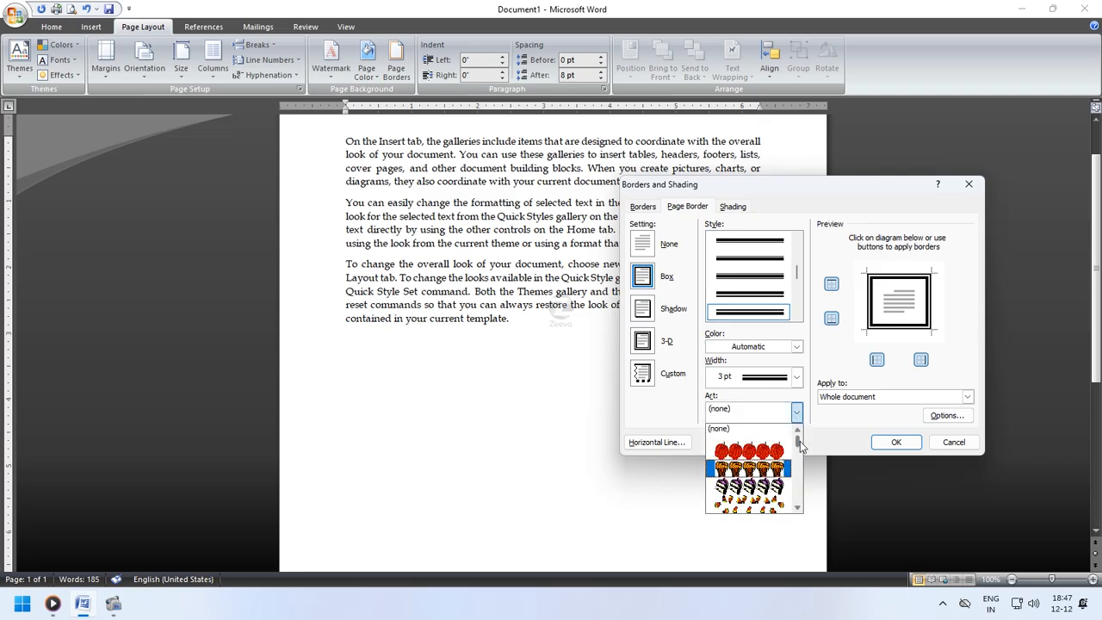
mouse_move(800, 441)
mouse_down()
mouse_move(789, 498)
mouse_move(790, 452)
mouse_up()
click(761, 469)
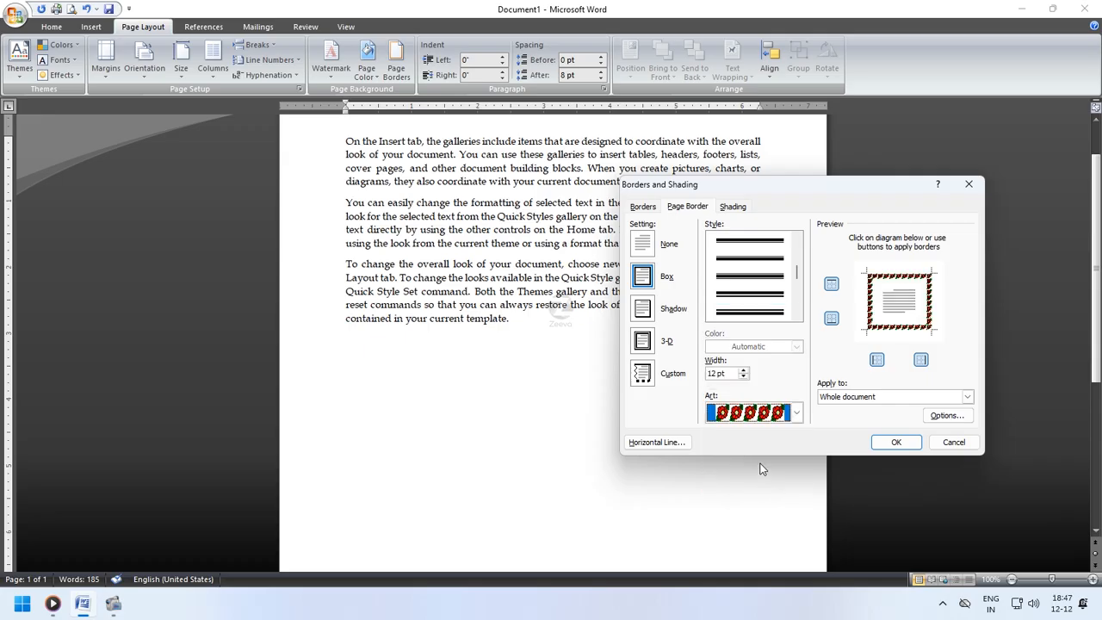
Reduce the flower art border's width to 8 pt and apply it to the whole document.
click(743, 376)
click(742, 376)
click(743, 376)
click(742, 376)
click(743, 376)
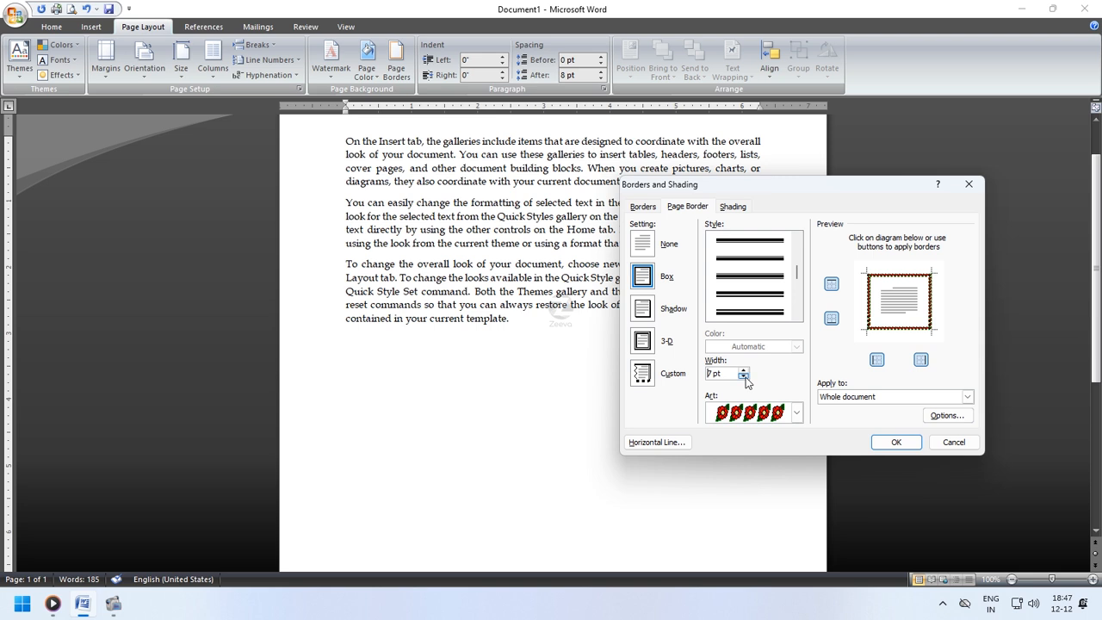
click(742, 376)
click(743, 377)
click(743, 376)
click(743, 376)
click(888, 446)
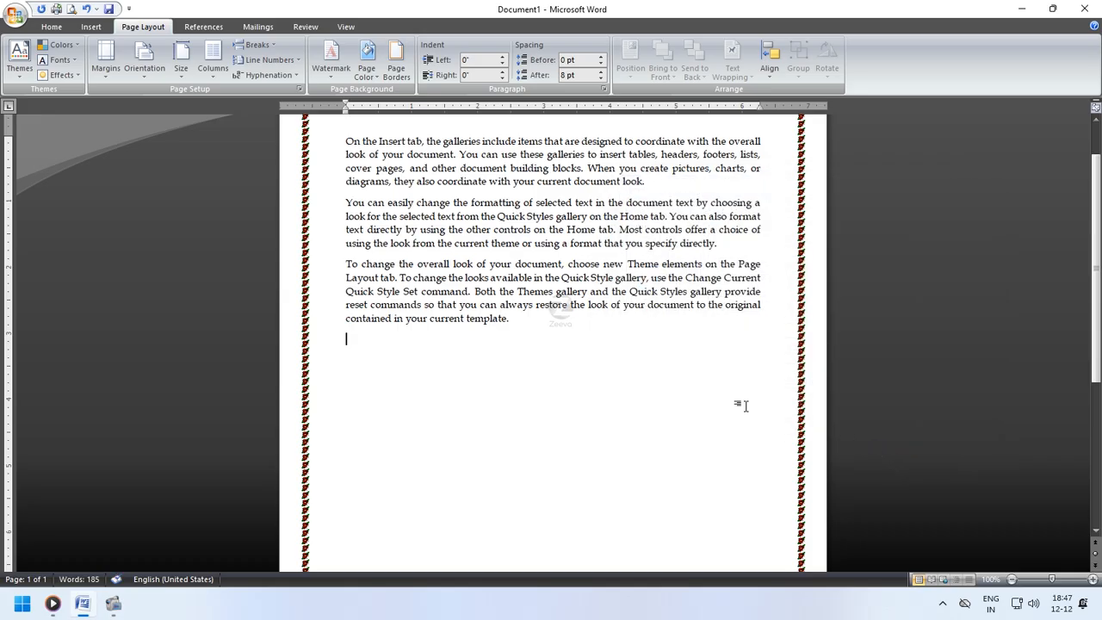
Remove the art page border from the whole document by choosing the None setting.
scroll(500, 386, up, 1)
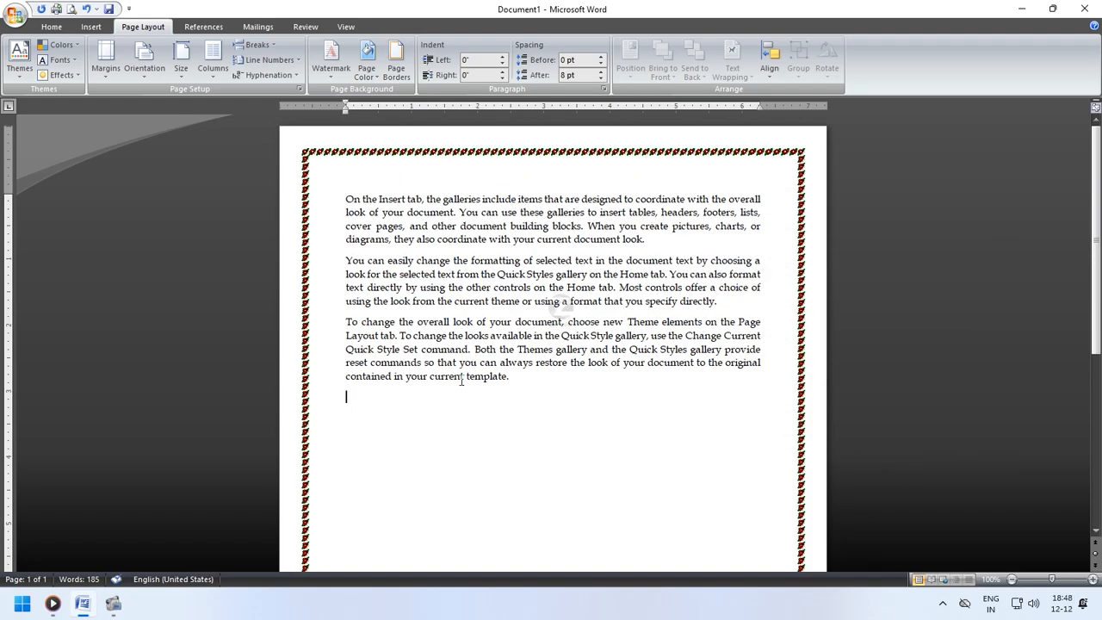
click(397, 69)
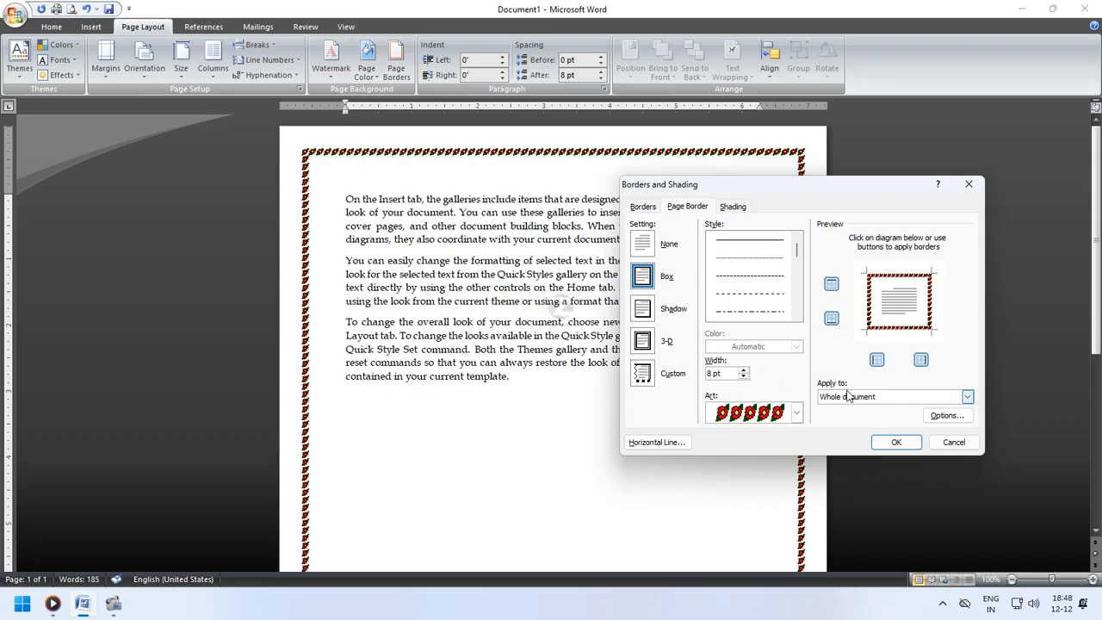
click(644, 245)
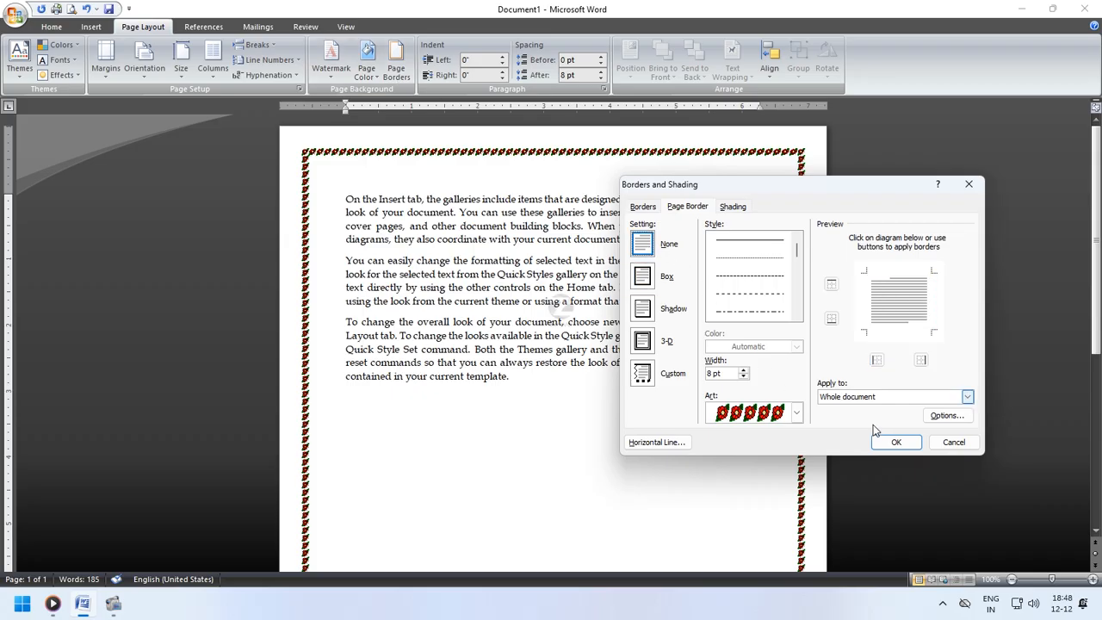
click(895, 442)
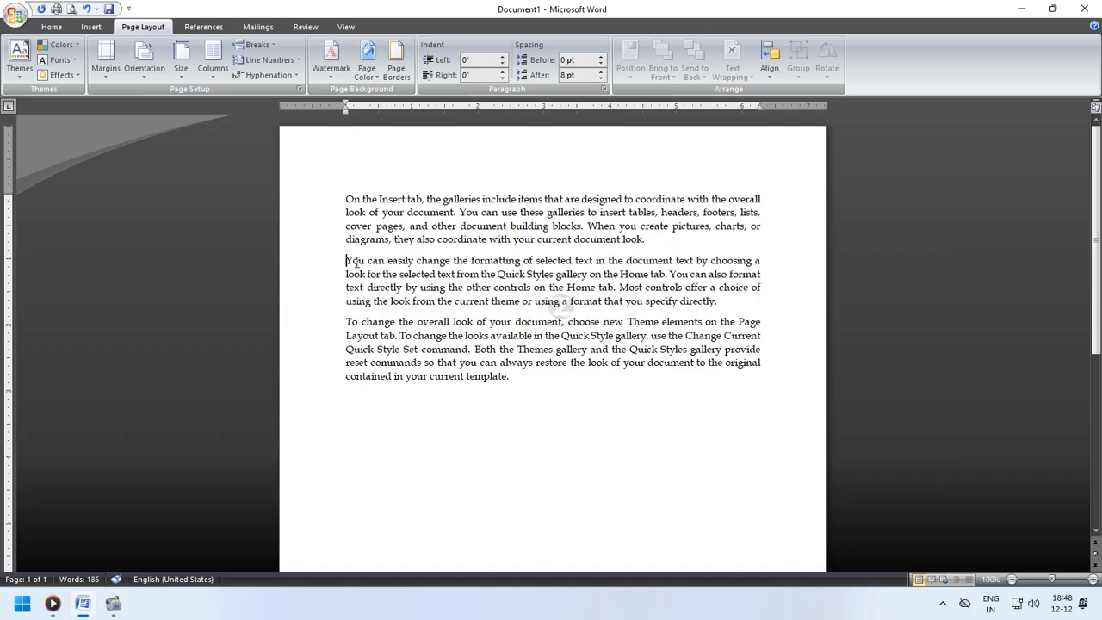
Select the second paragraph, try increasing its left indent by one increment, and reset it to 0".
drag(356, 261, 719, 302)
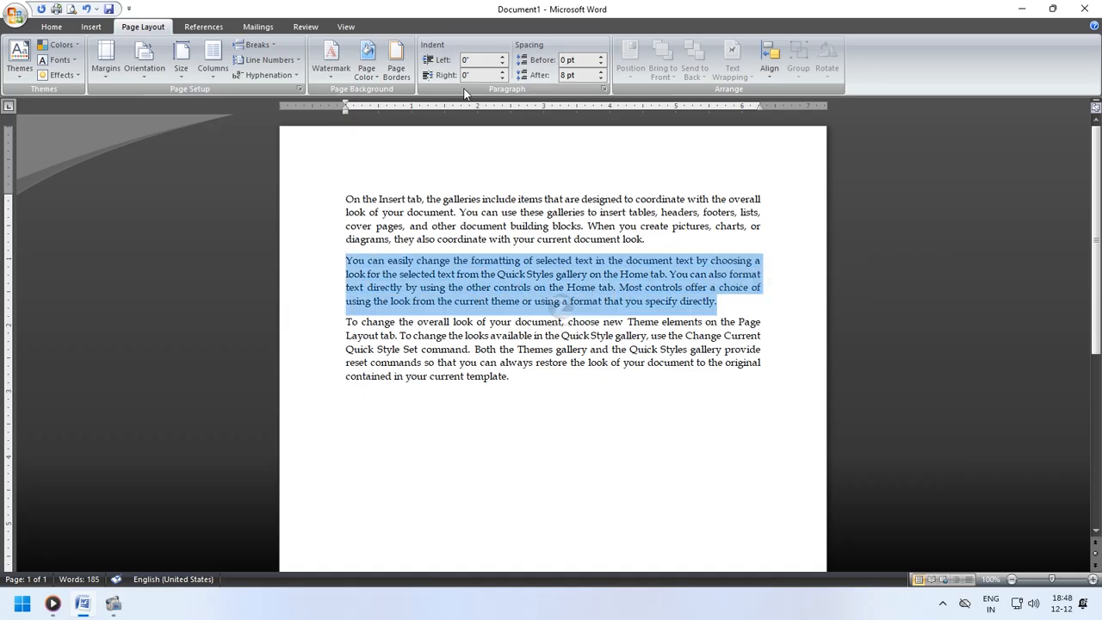
click(500, 58)
click(503, 63)
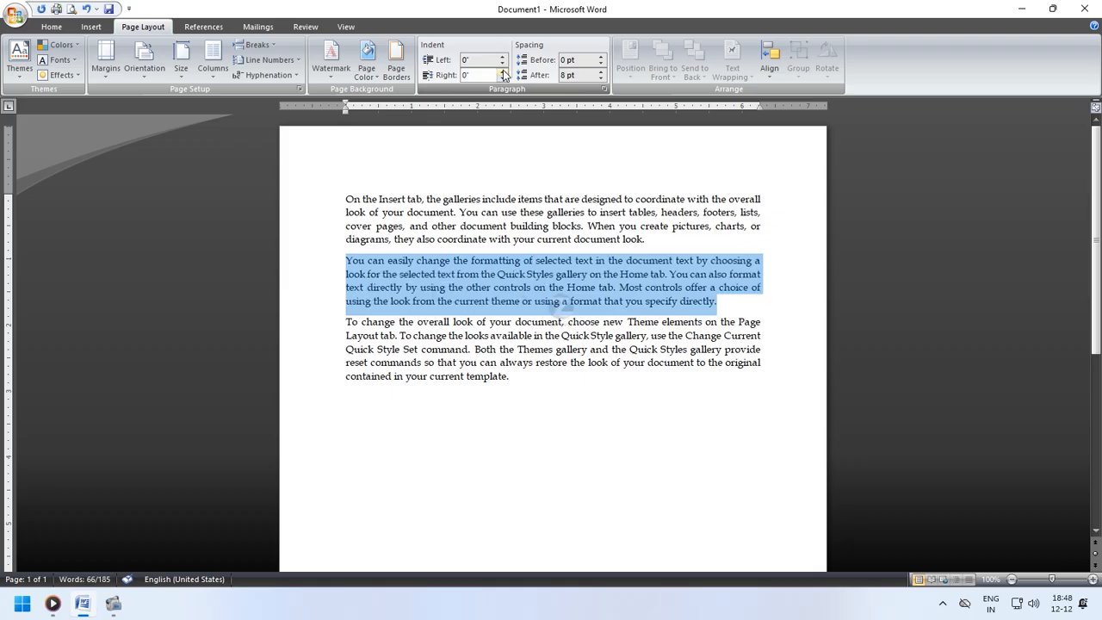
Try a 0.3" right indent on the second paragraph, reset it to 0", and briefly test the left indent again.
click(503, 73)
click(503, 72)
click(504, 72)
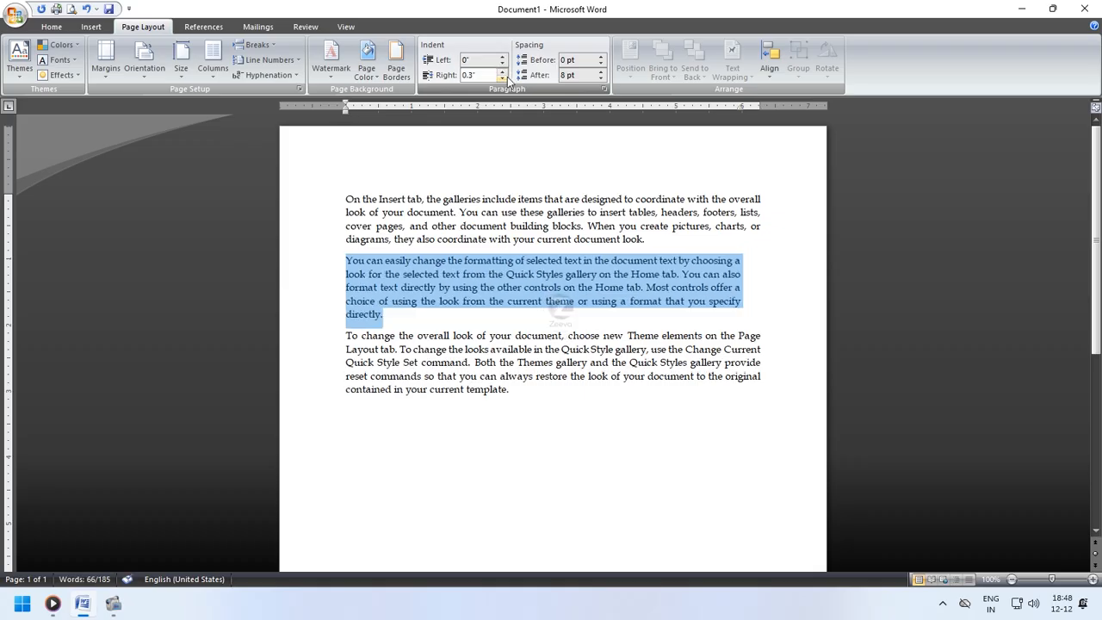
click(503, 79)
click(502, 78)
click(502, 78)
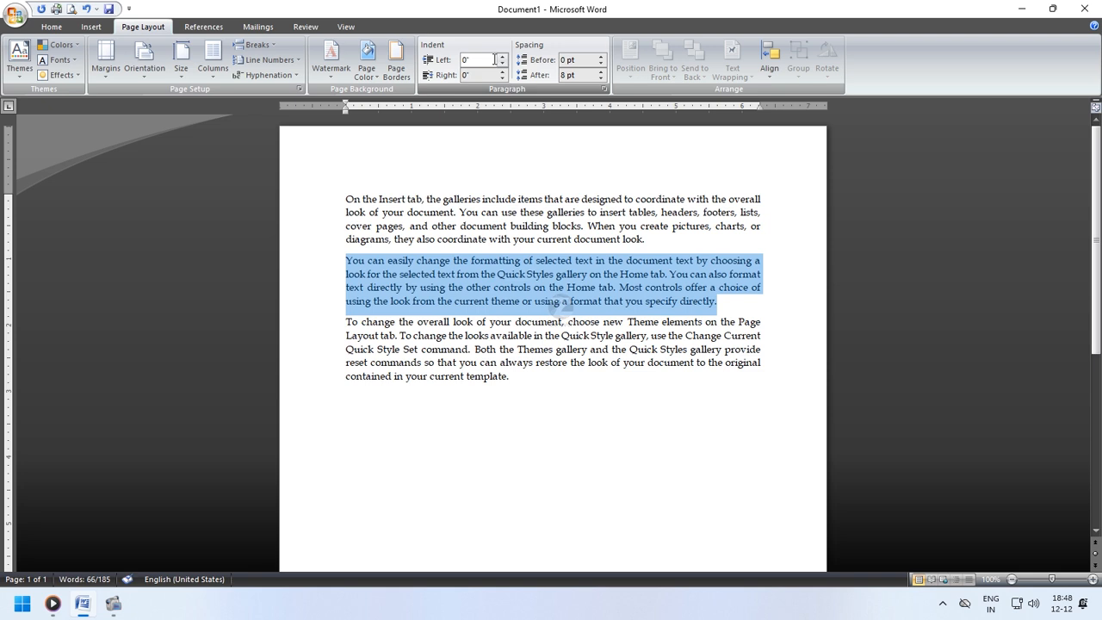
click(501, 56)
click(501, 64)
Try 36 pt of spacing before the second paragraph and reset it to 0 pt.
click(599, 57)
click(600, 57)
click(600, 57)
click(600, 57)
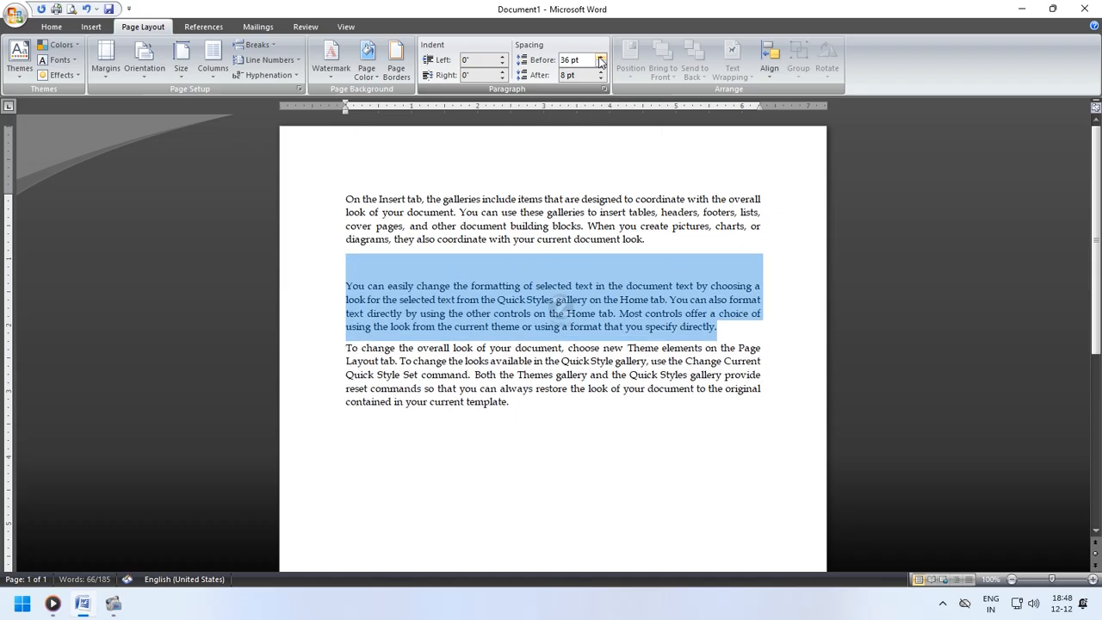
click(600, 57)
click(600, 65)
click(600, 65)
click(600, 64)
click(600, 65)
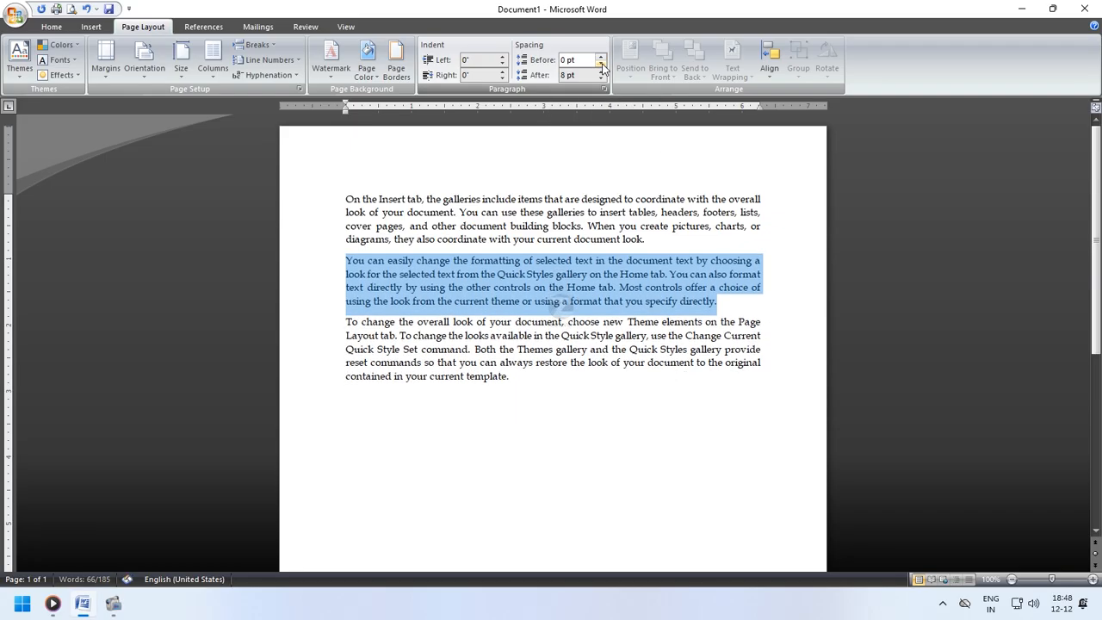
Raise the spacing after the second paragraph to 30 pt, reduce it to 12 pt, and deselect the paragraph.
click(600, 71)
click(600, 71)
click(600, 71)
click(600, 71)
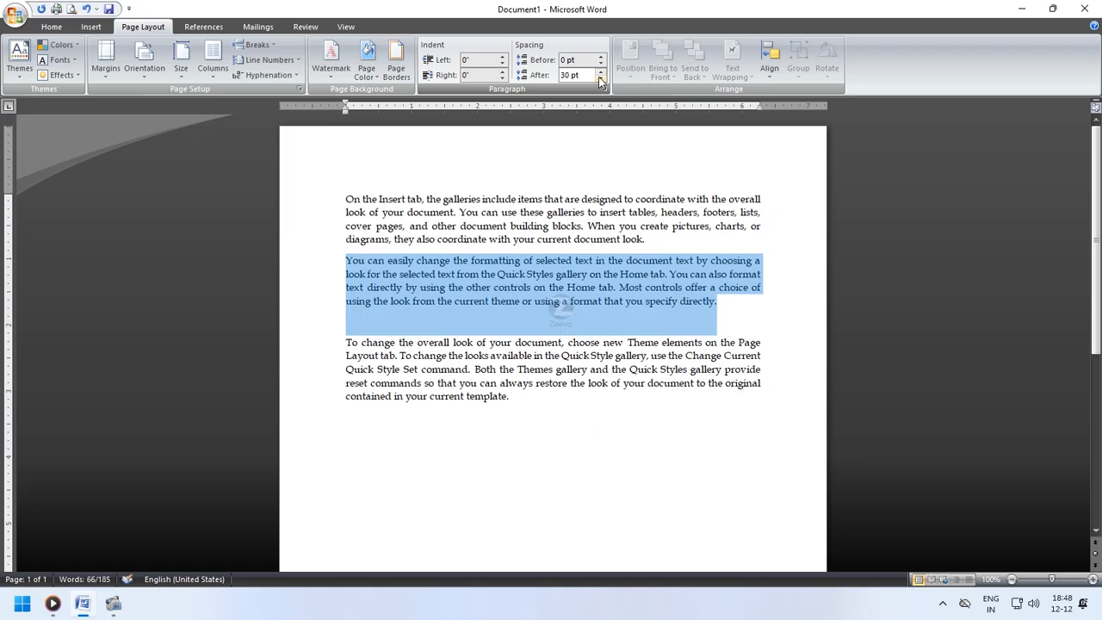
click(600, 79)
click(600, 79)
click(600, 79)
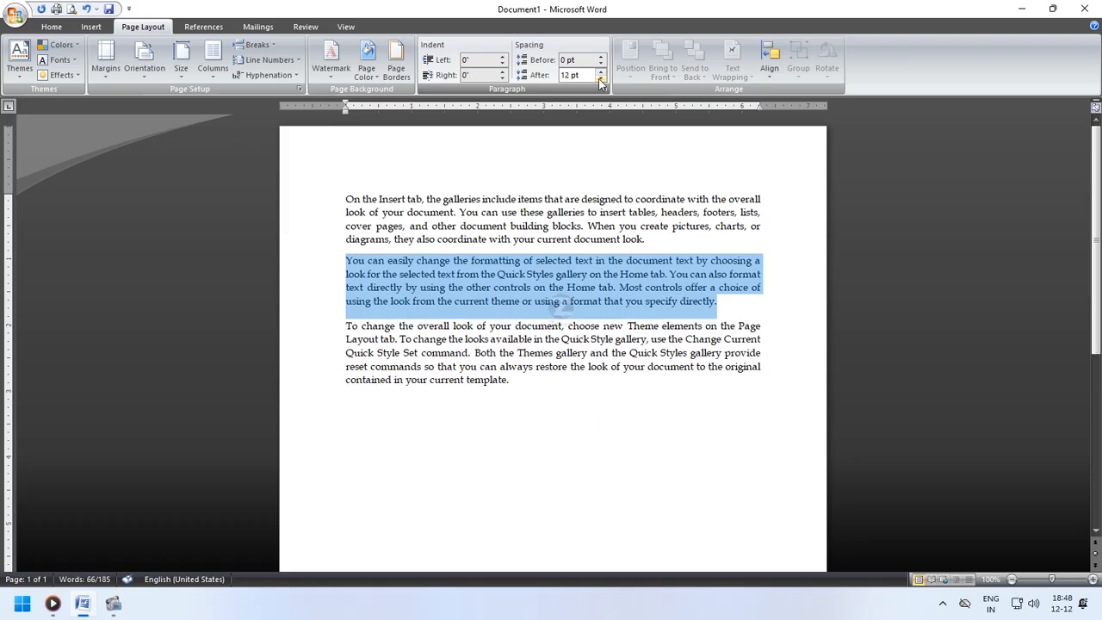
click(662, 406)
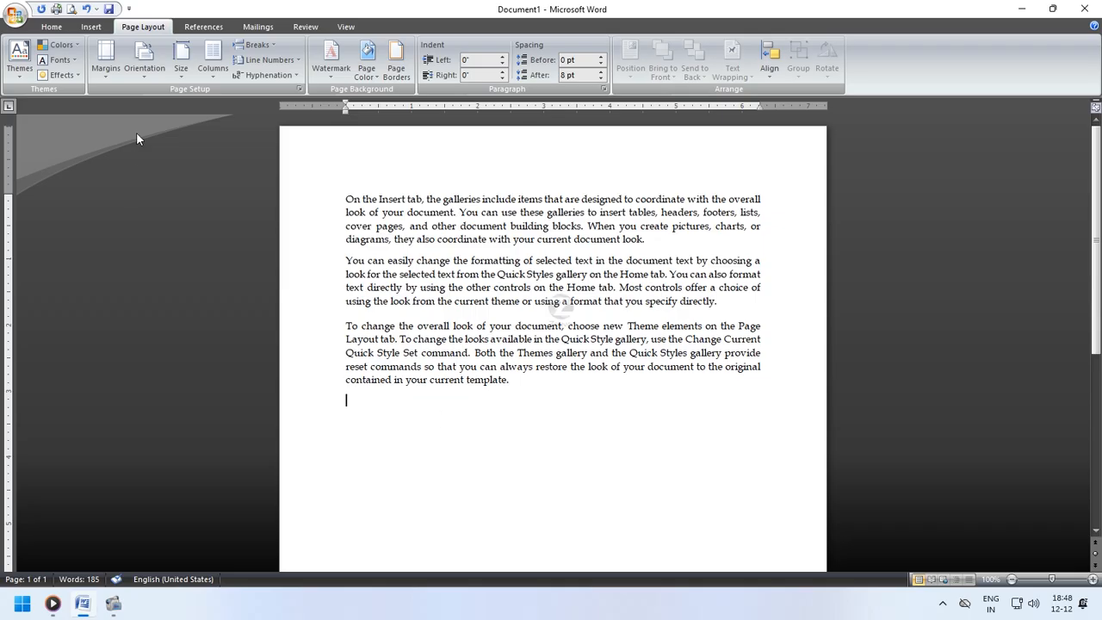
Draw a rectangle about 2" wide and 1" high below the last paragraph and give it an orange filled shape style.
click(91, 26)
click(207, 67)
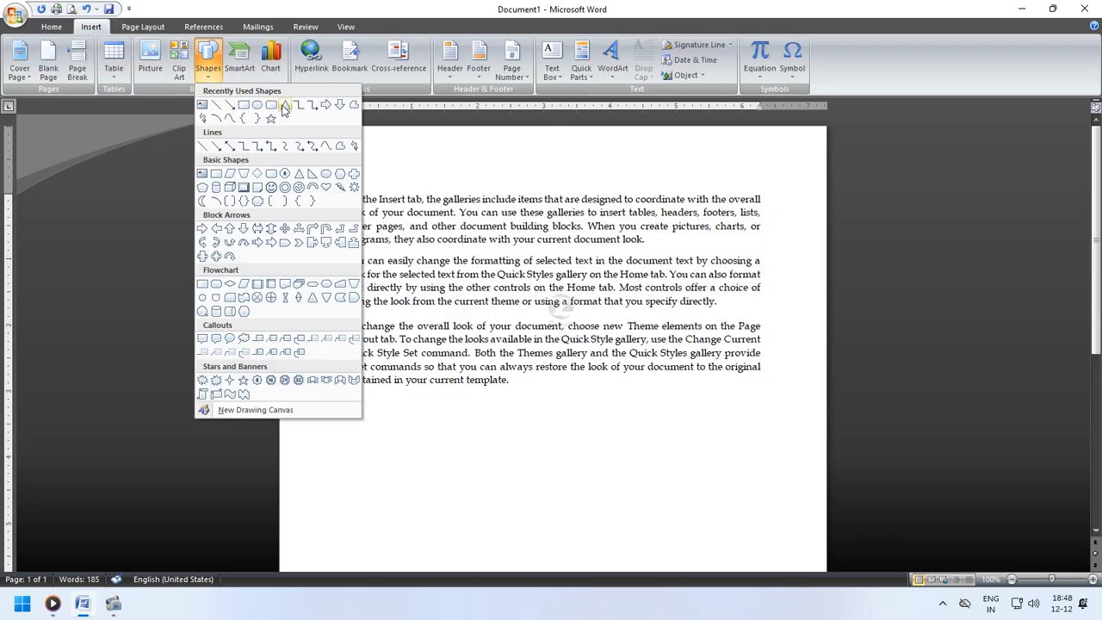
click(243, 104)
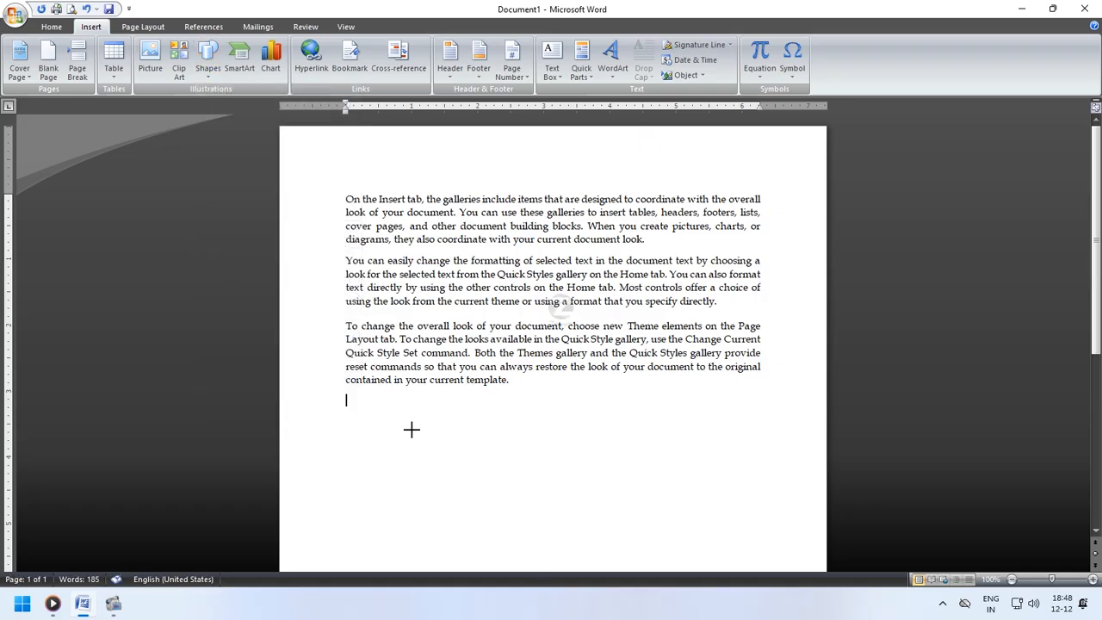
drag(412, 430, 542, 495)
click(383, 60)
click(516, 421)
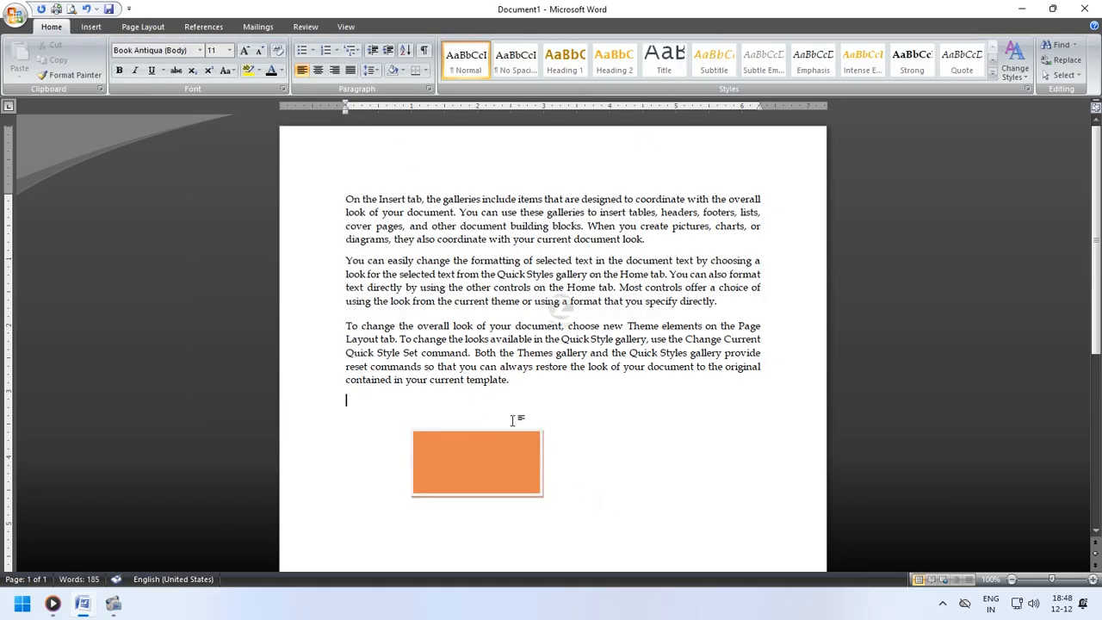
Select the orange rectangle and preview the preset page positions with text wrapping without applying one.
click(138, 28)
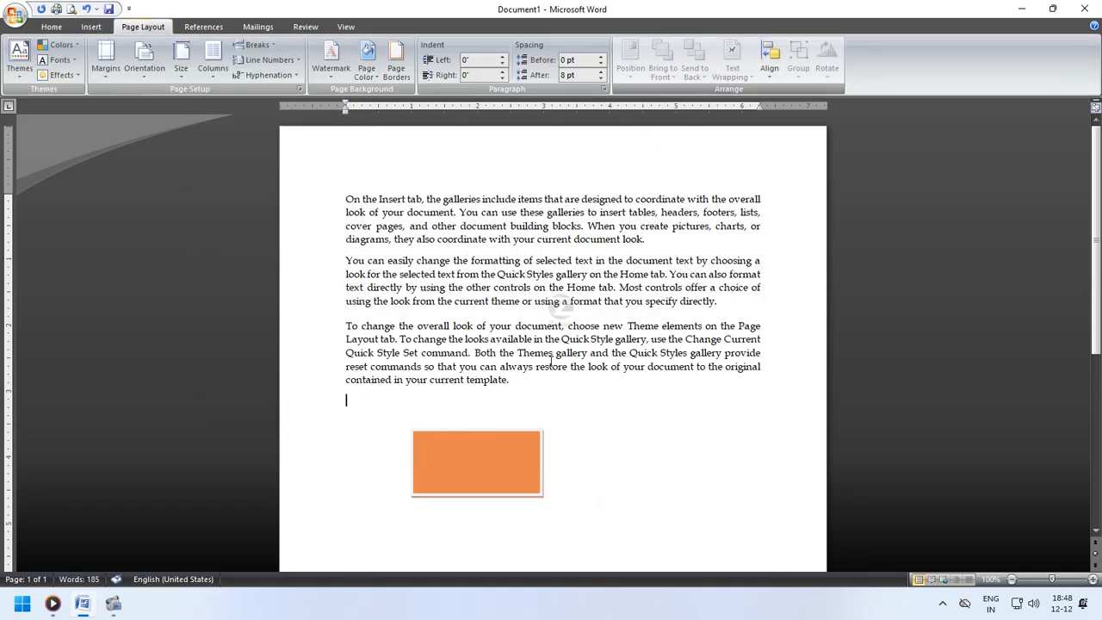
click(477, 480)
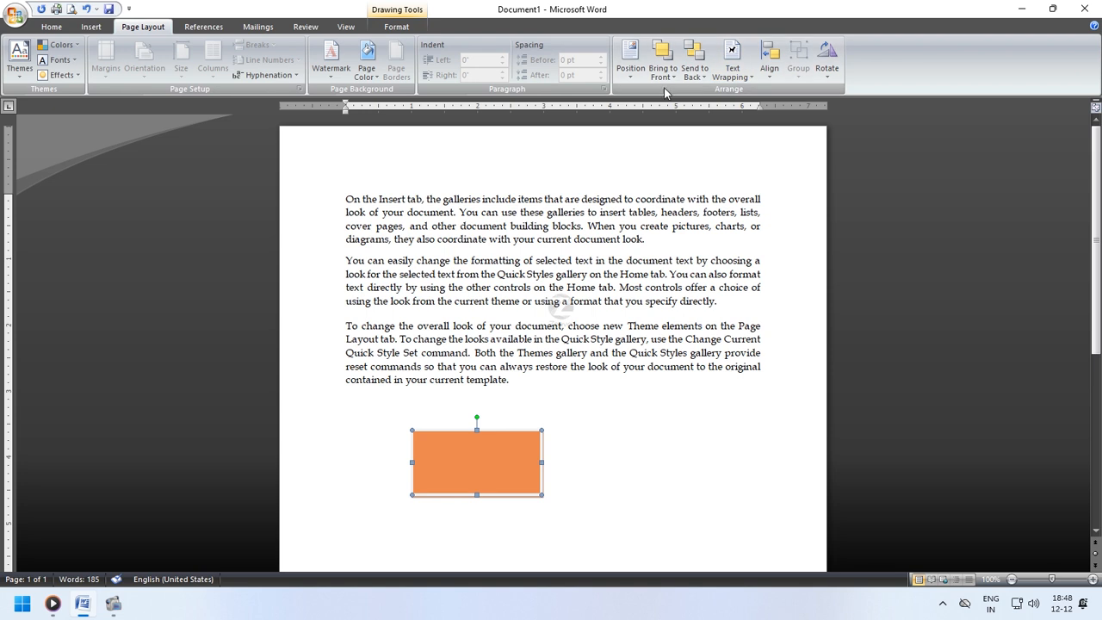
click(630, 62)
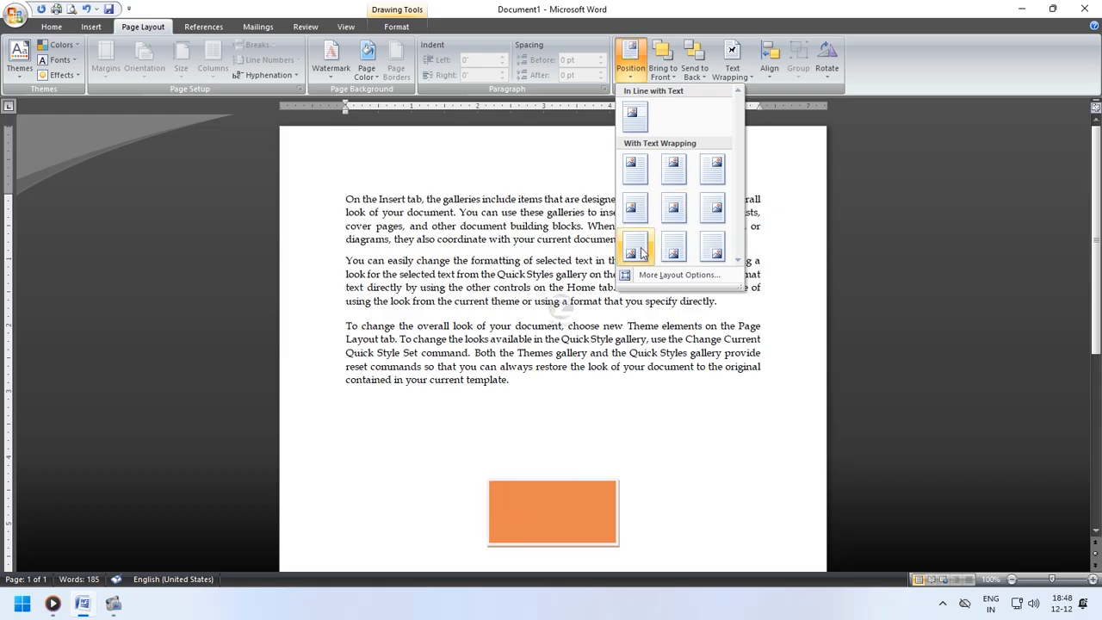
click(512, 463)
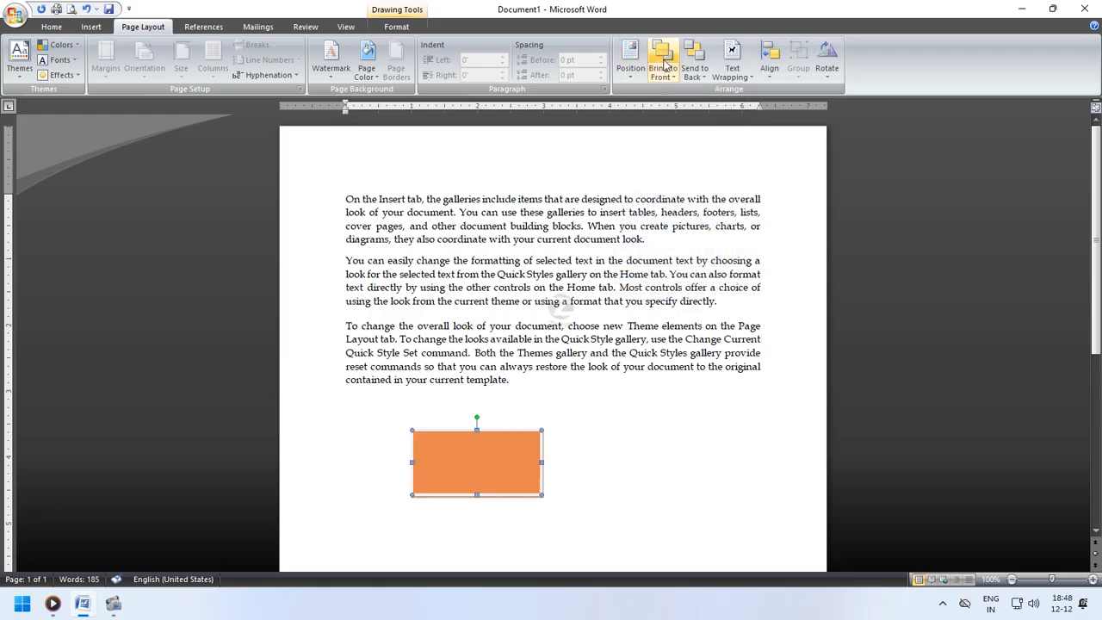
Move the orange rectangle over the third paragraph's text and apply Bring Forward.
drag(509, 352, 509, 352)
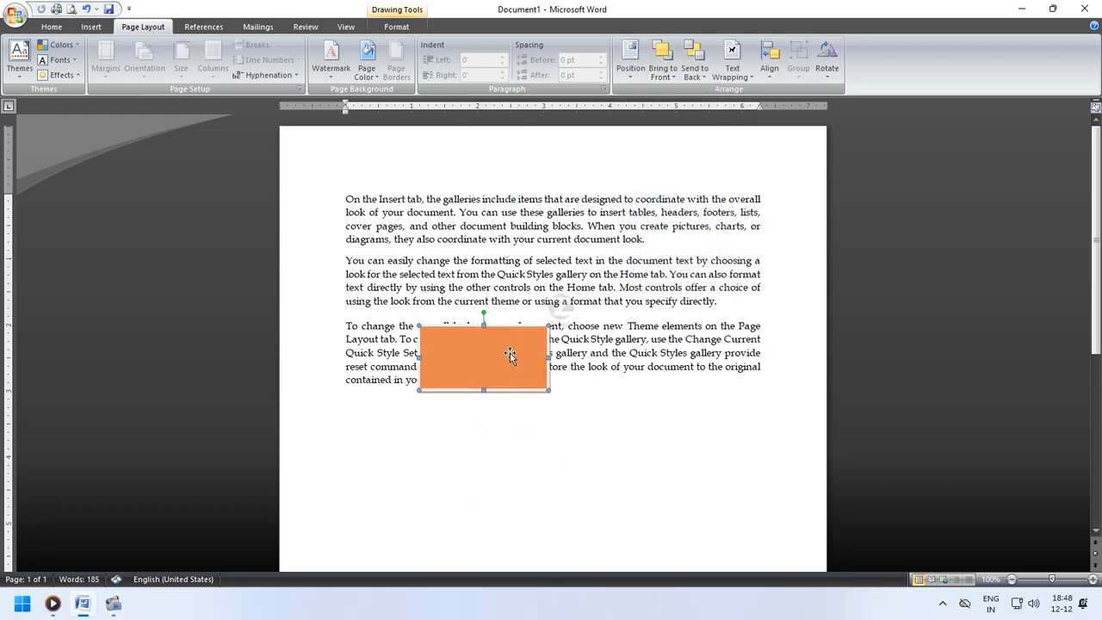
click(663, 74)
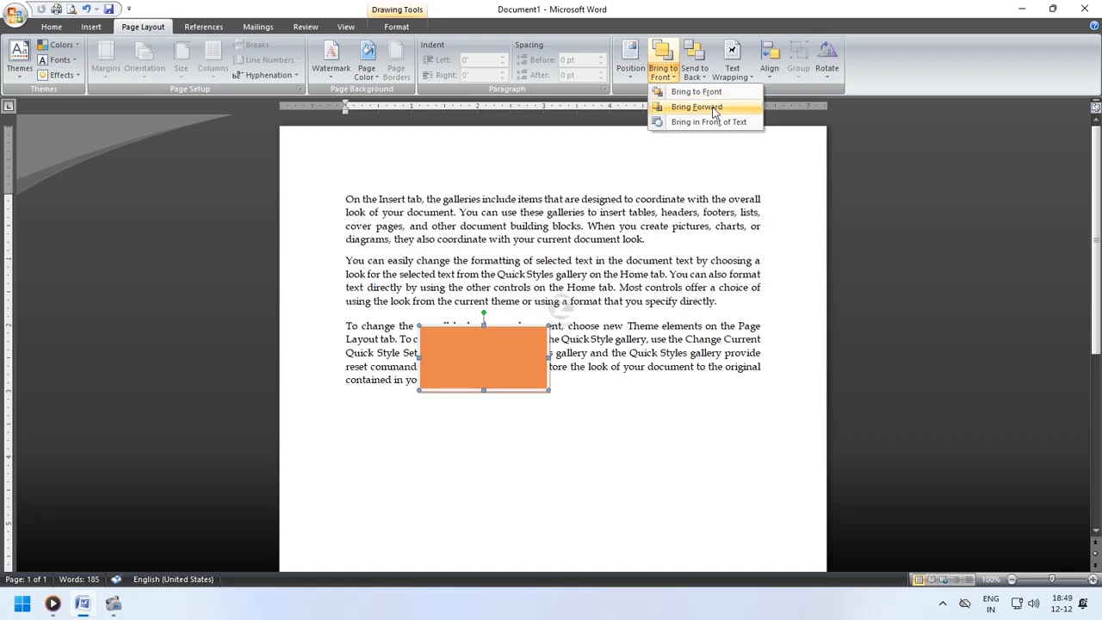
click(696, 106)
Set the rectangle's text wrapping to Through and move it up into the second paragraph.
click(732, 70)
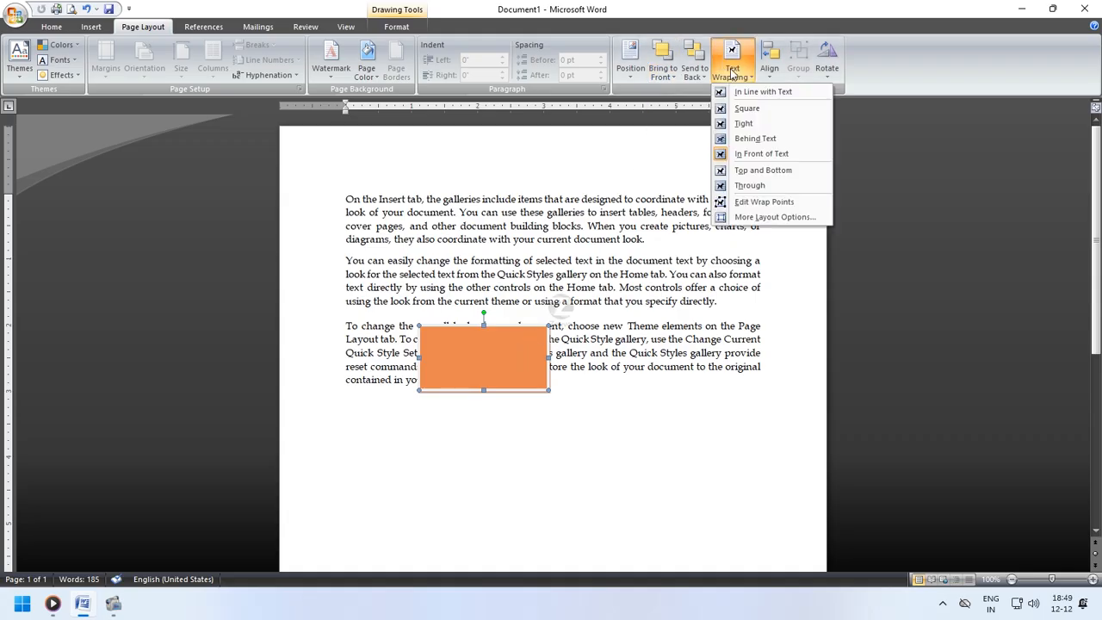
click(763, 182)
drag(493, 355, 544, 308)
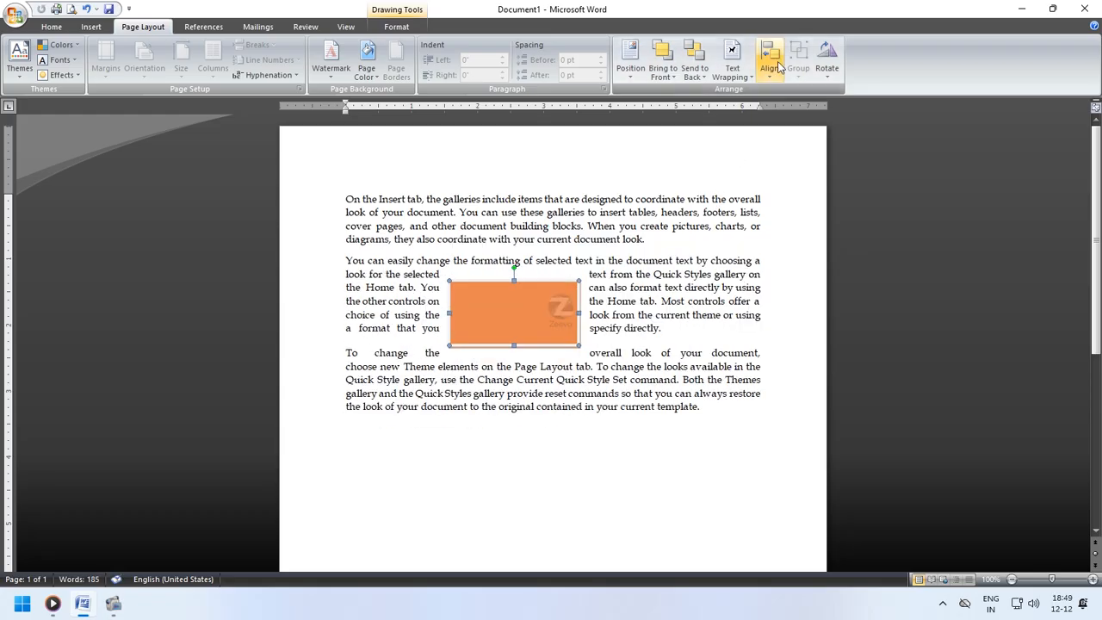
Rotate the rectangle left 90° and align it to the top margin.
click(826, 61)
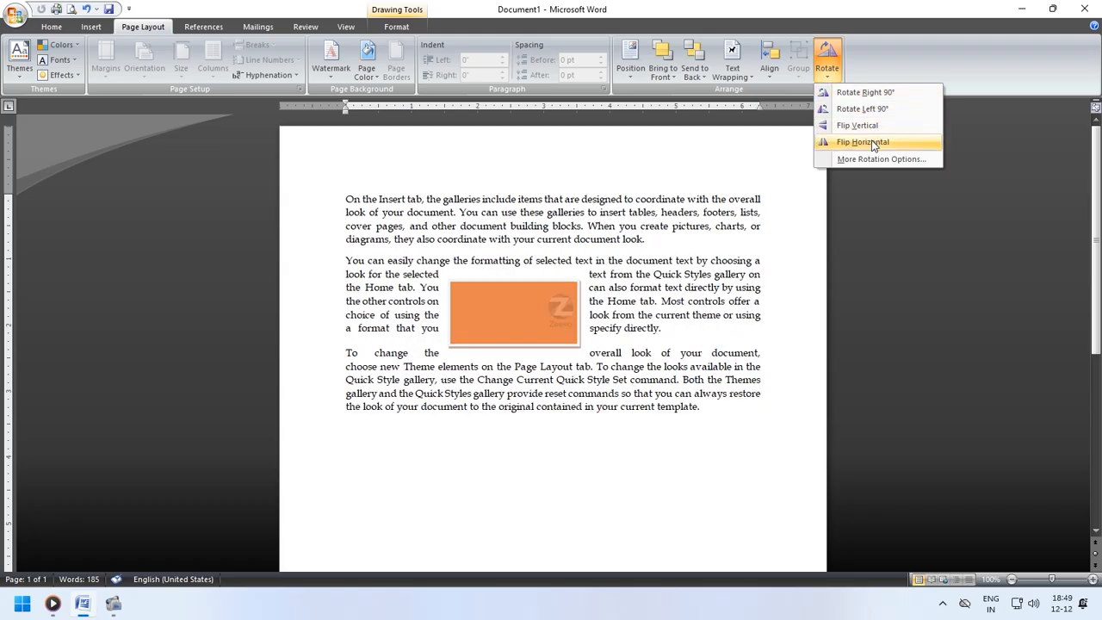
click(861, 110)
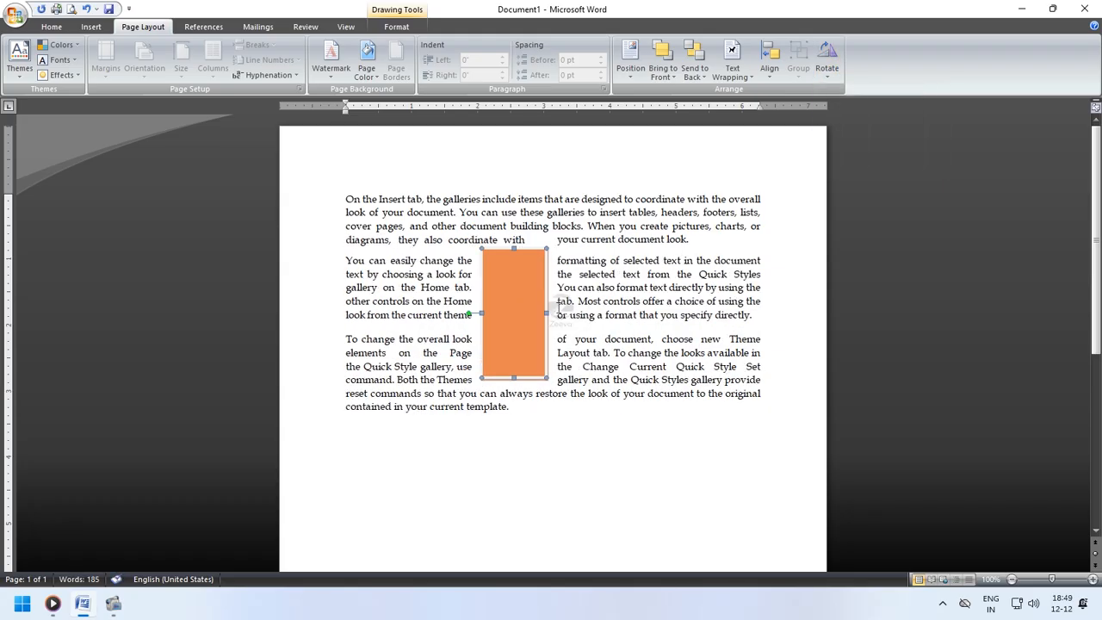
click(769, 62)
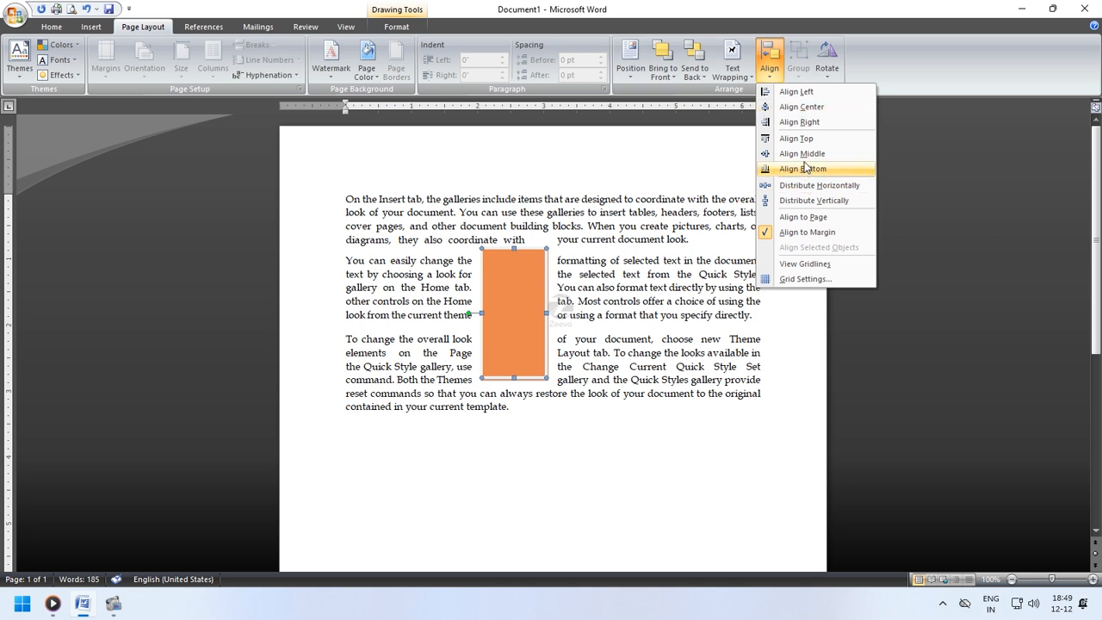
click(803, 140)
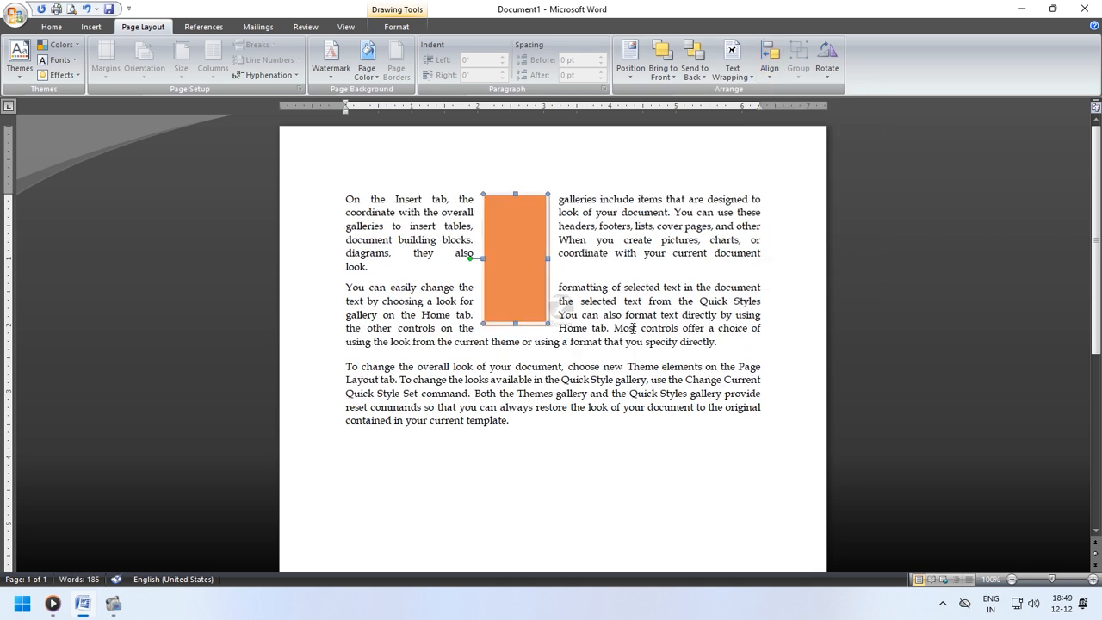